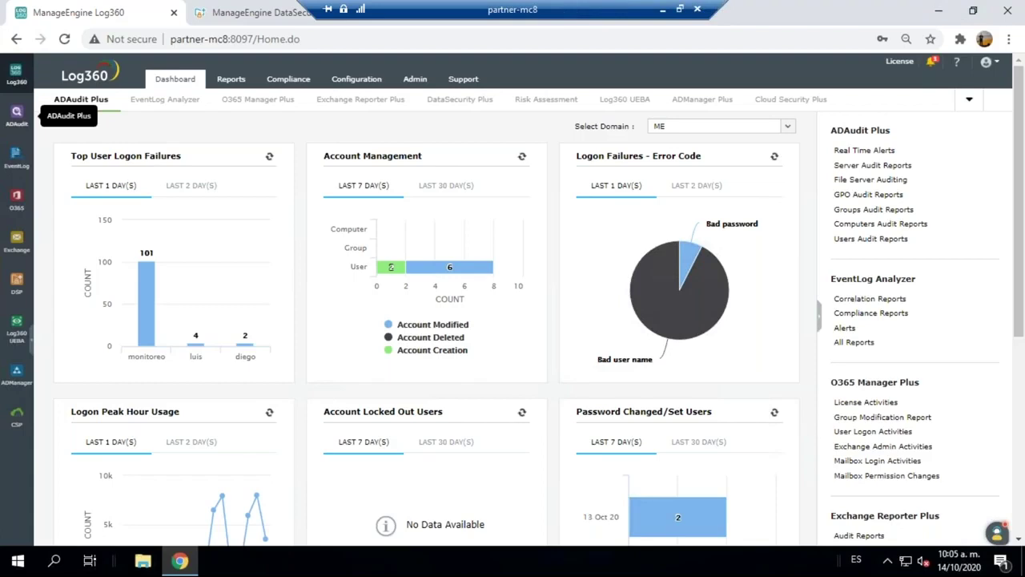
Open the Logon Failures report in ADAudit Plus under the Active Directory user logon reports.
{"action": "left_click", "coordinate": [17, 117]}
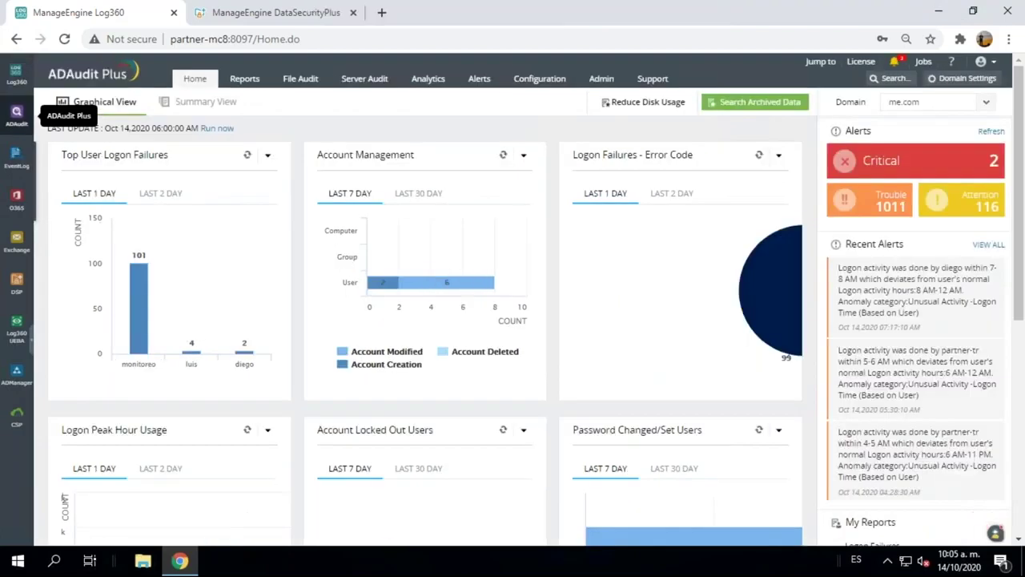
{"action": "left_click", "coordinate": [245, 80]}
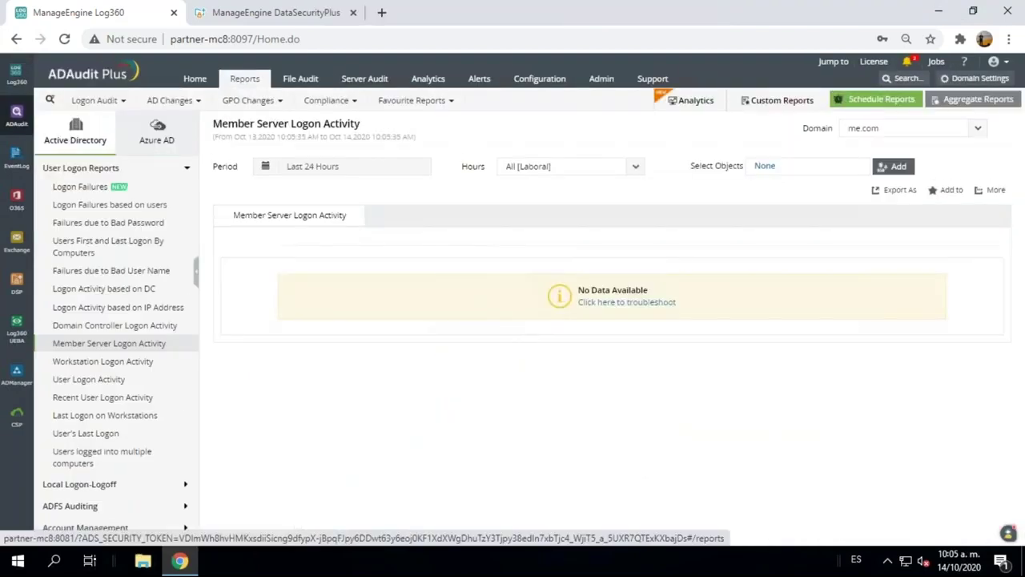
{"action": "left_click", "coordinate": [80, 187]}
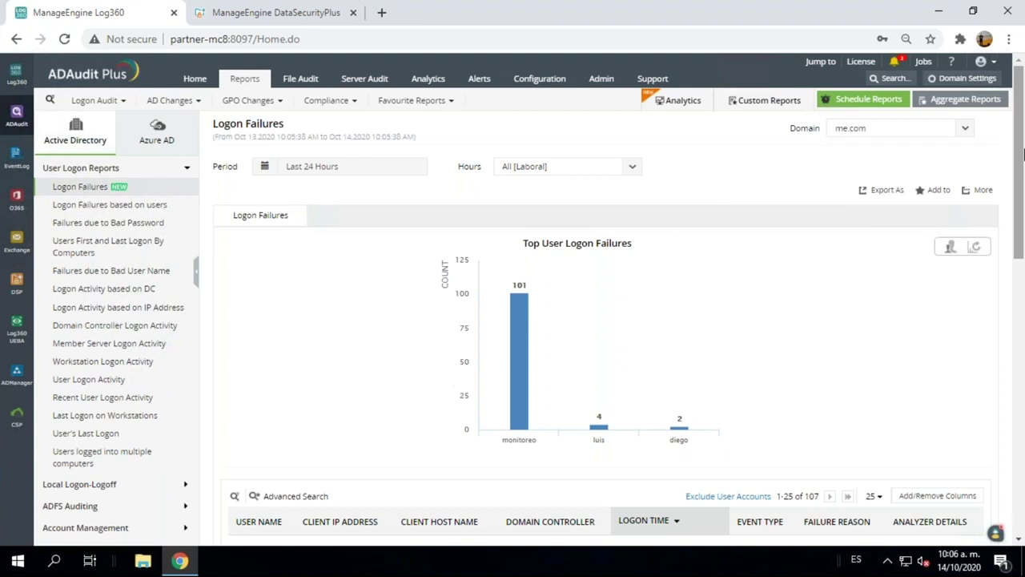
Examine the Logon Failure Analyzer details of the first record in the Logon Failures report, then close them.
{"action": "left_click_drag", "start_coordinate": [1020, 154], "coordinate": [1021, 175]}
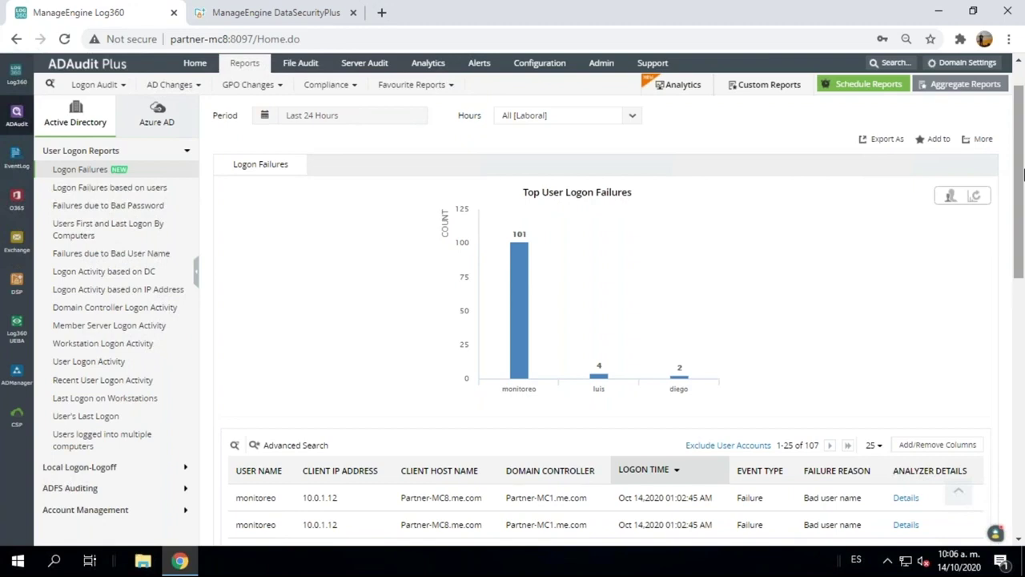
{"action": "left_click_drag", "start_coordinate": [1022, 175], "coordinate": [1020, 232]}
{"action": "scroll", "coordinate": [1020, 232], "scroll_direction": "down", "scroll_amount": 1}
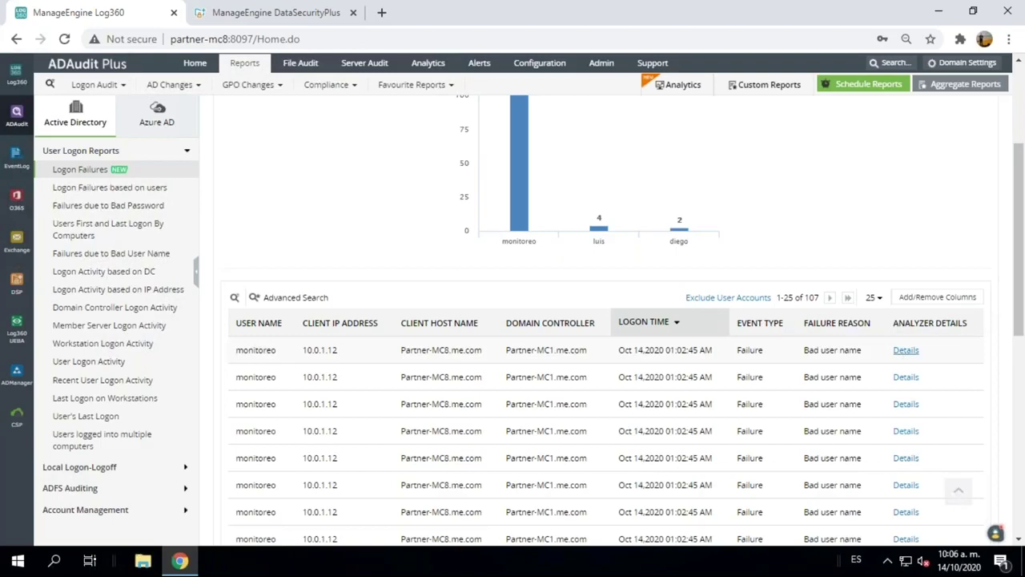
{"action": "left_click", "coordinate": [906, 350]}
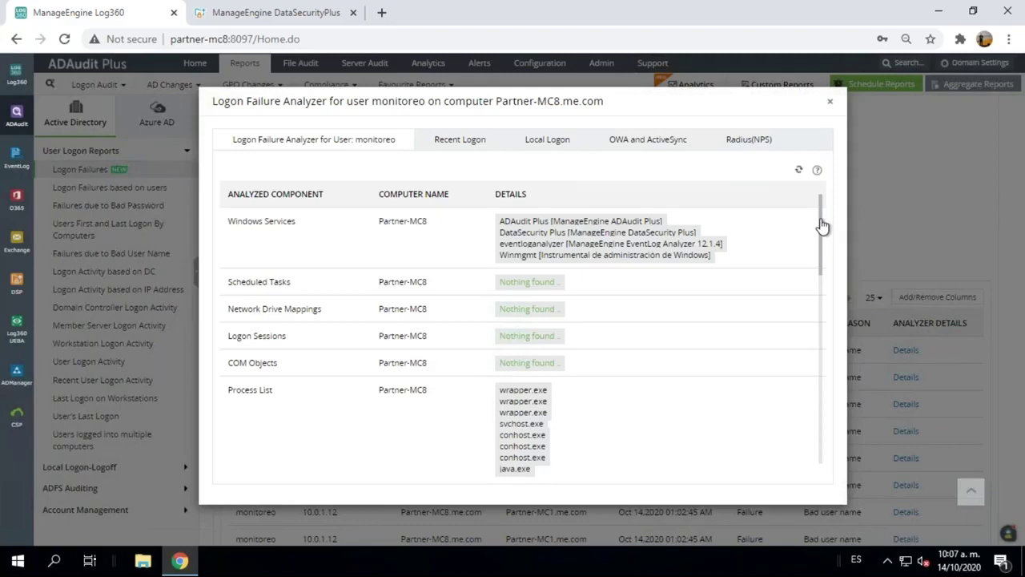
{"action": "scroll", "coordinate": [821, 228], "scroll_direction": "down", "scroll_amount": 1}
{"action": "scroll", "coordinate": [817, 237], "scroll_direction": "down", "scroll_amount": 1}
{"action": "scroll", "coordinate": [818, 256], "scroll_direction": "down", "scroll_amount": 5}
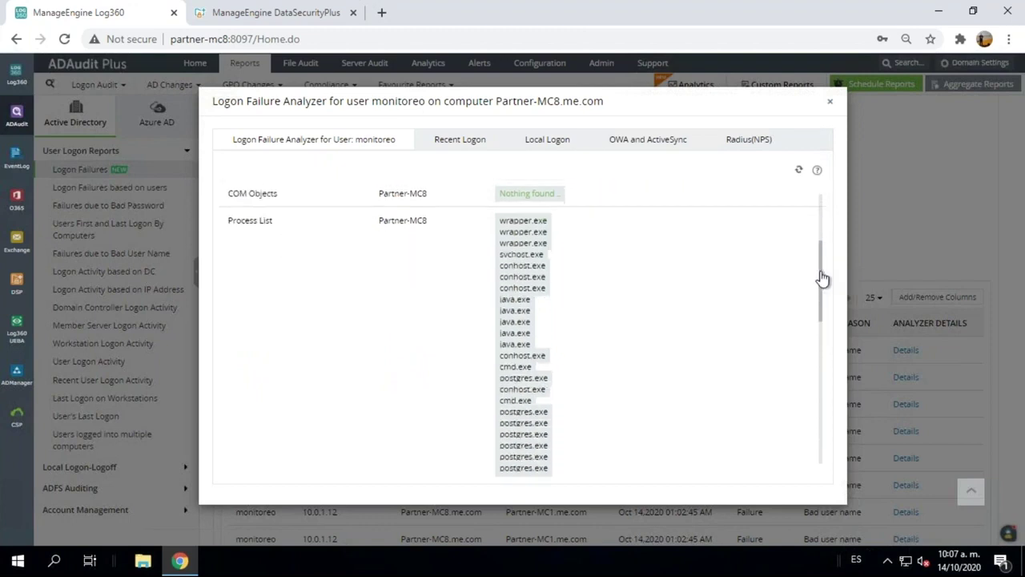
{"action": "scroll", "coordinate": [827, 276], "scroll_direction": "down", "scroll_amount": 6}
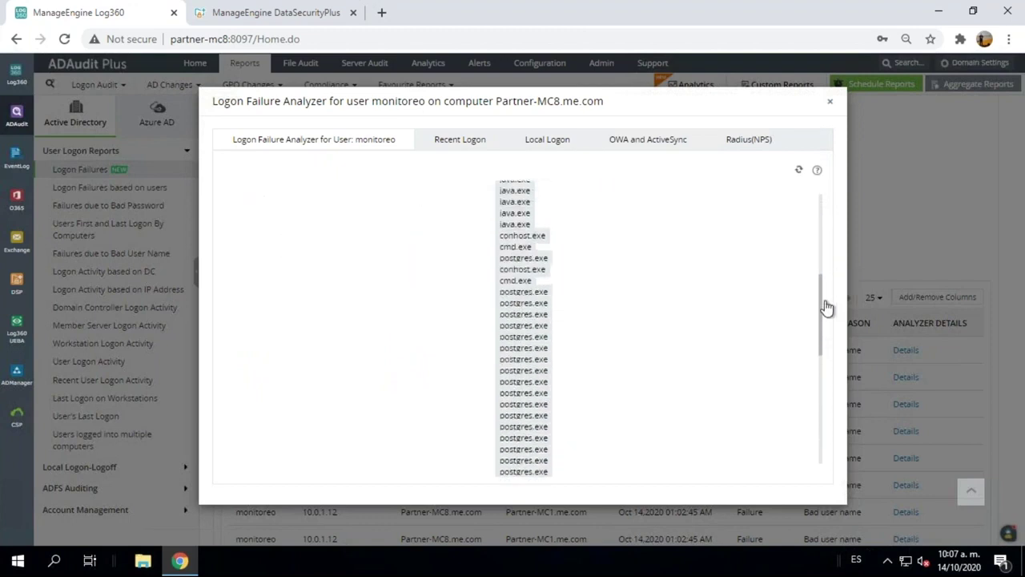
{"action": "scroll", "coordinate": [838, 216], "scroll_direction": "up", "scroll_amount": 12}
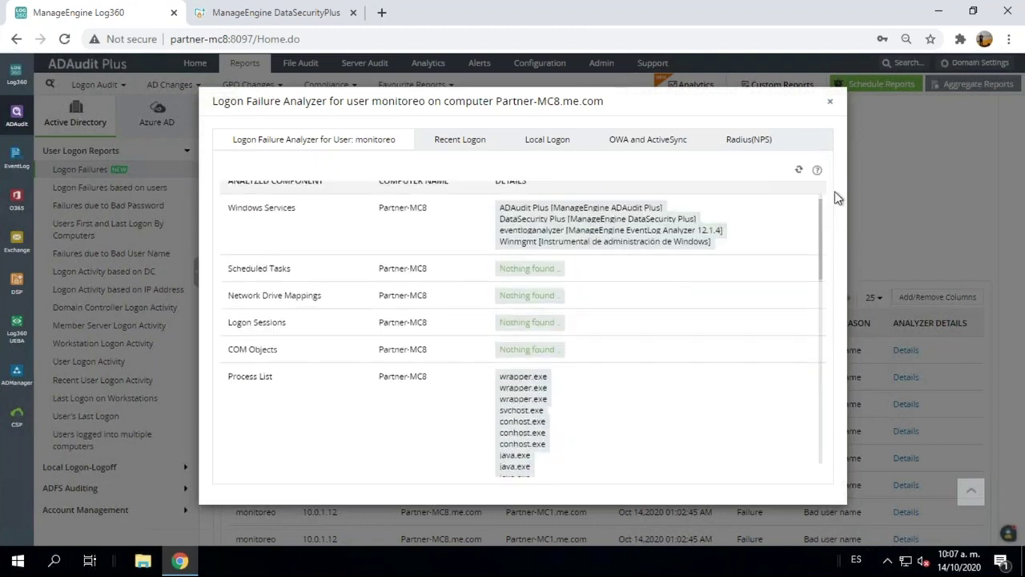
{"action": "left_click", "coordinate": [830, 104]}
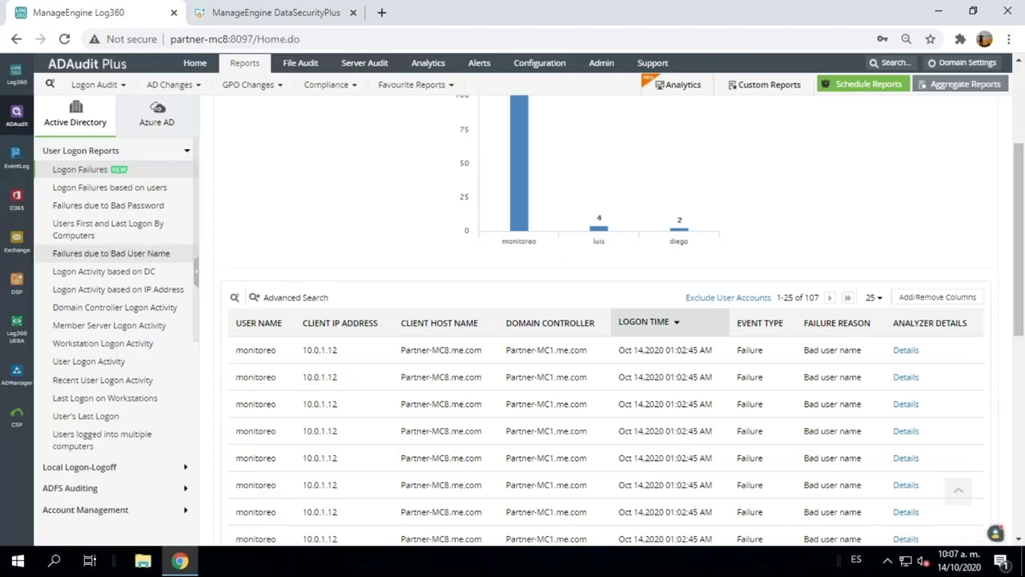
Open the Member Server Logon Activity report and set its period to the last 30 days.
{"action": "left_click", "coordinate": [83, 327]}
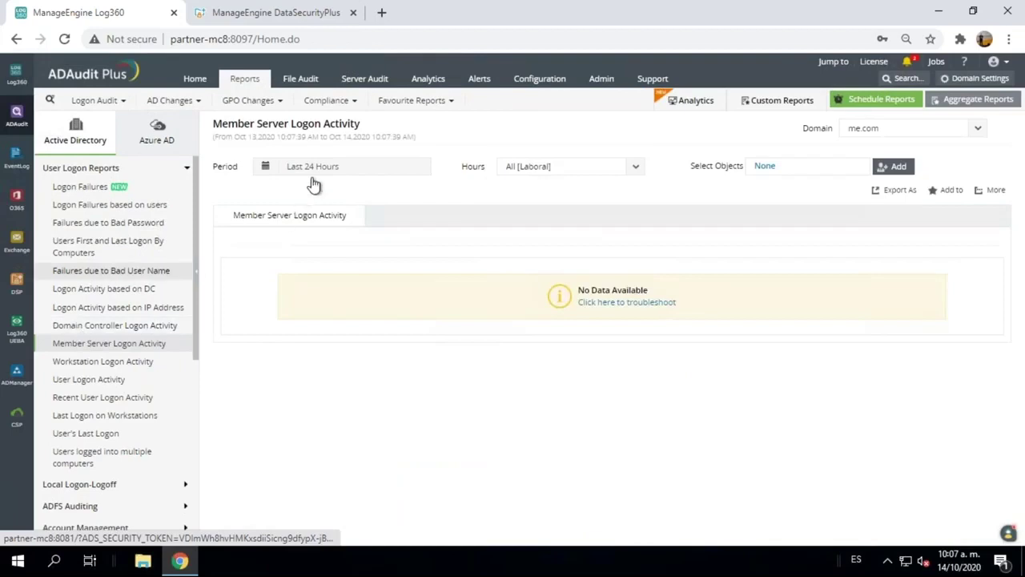
{"action": "left_click", "coordinate": [319, 167]}
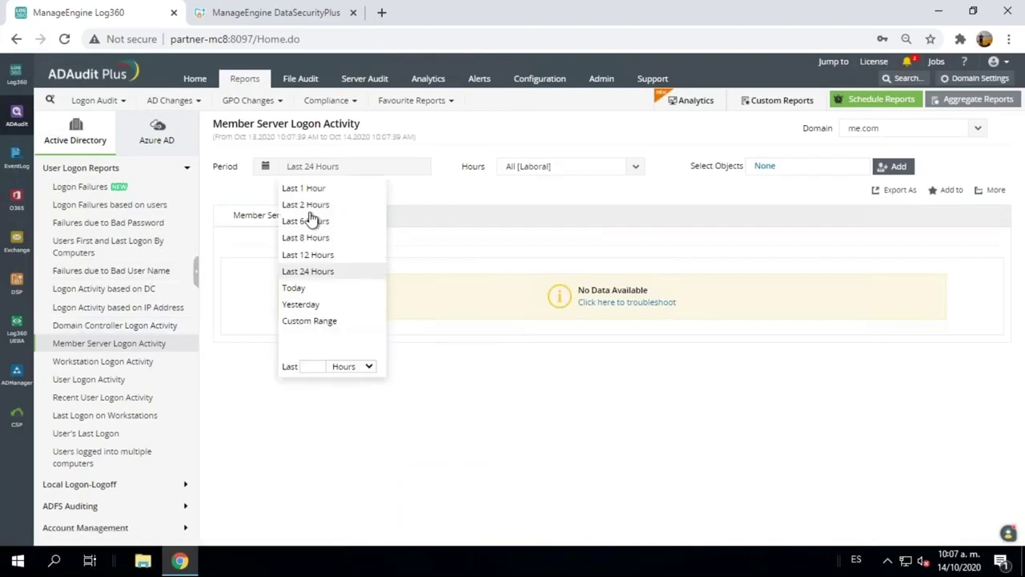
{"action": "left_click", "coordinate": [313, 365]}
{"action": "type", "text": "30"}
{"action": "left_click", "coordinate": [349, 367]}
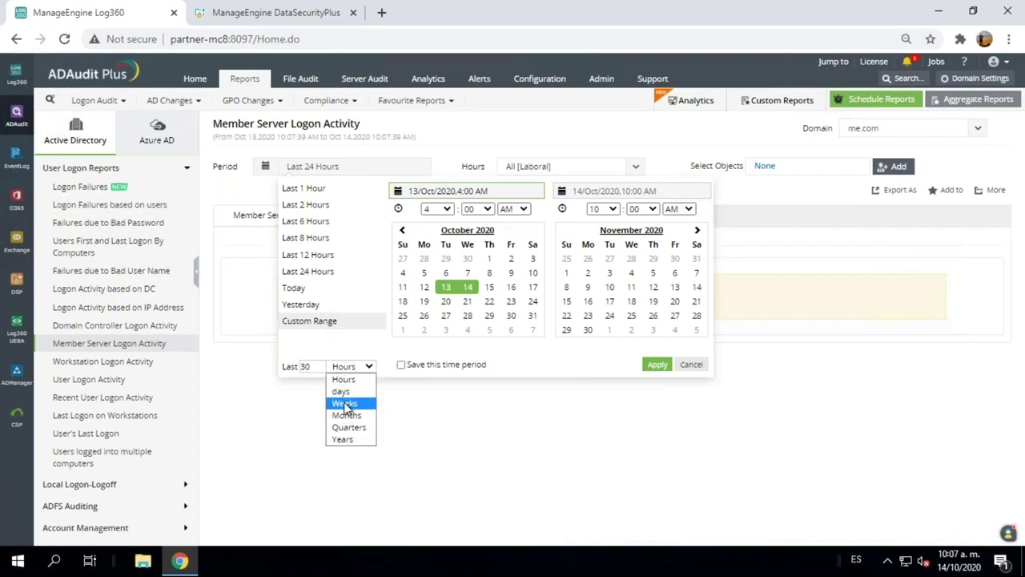
{"action": "left_click", "coordinate": [341, 392]}
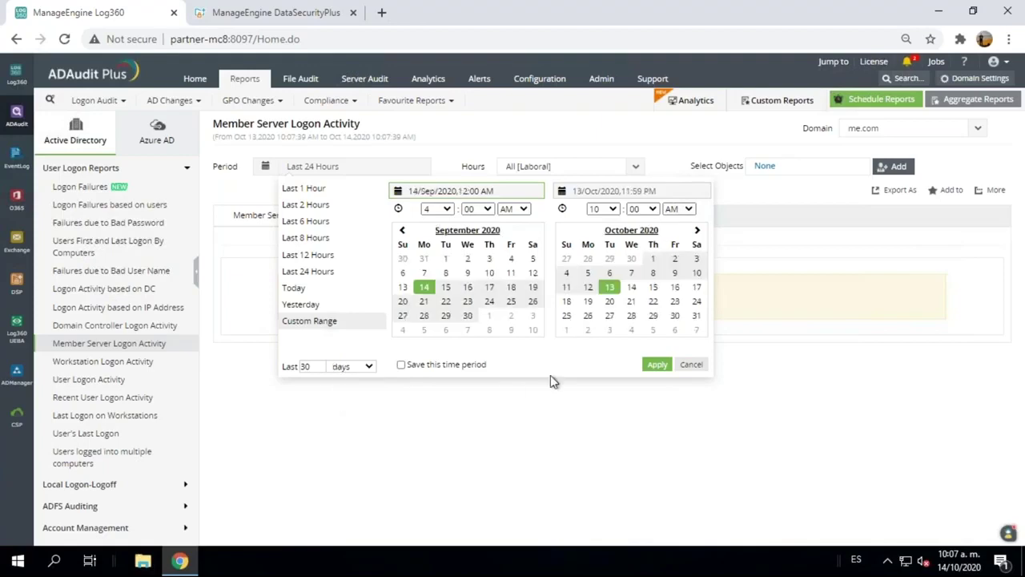
{"action": "left_click", "coordinate": [657, 366]}
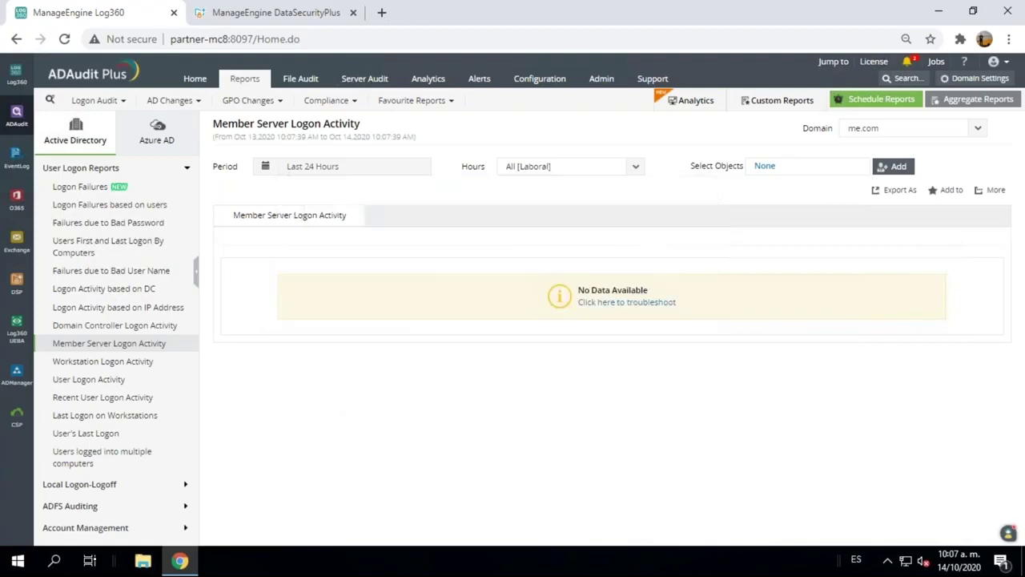
Add all member servers as the selected objects of the Member Server Logon Activity report.
{"action": "right_click", "coordinate": [903, 175]}
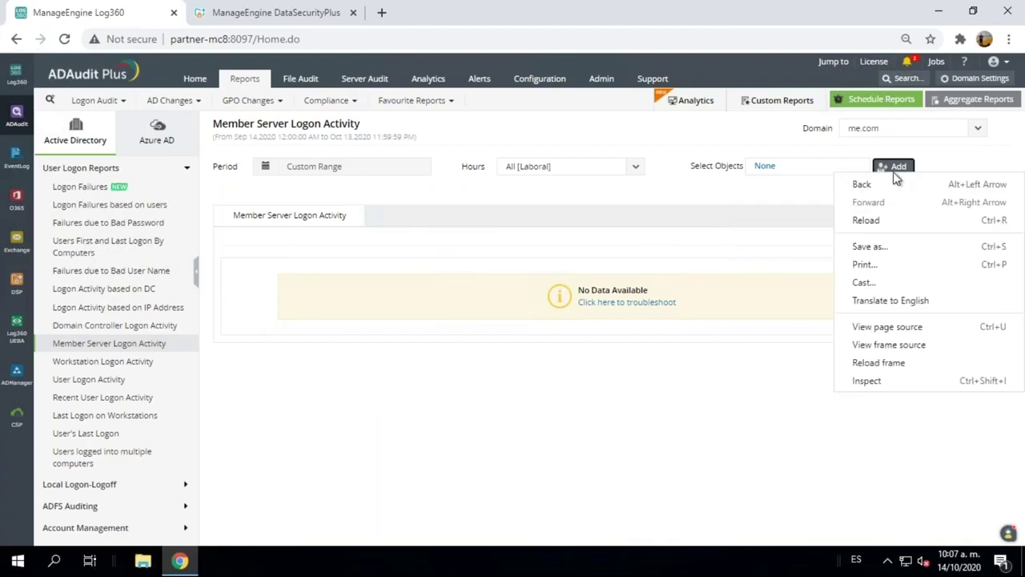
{"action": "left_click", "coordinate": [897, 166]}
{"action": "left_click", "coordinate": [895, 166]}
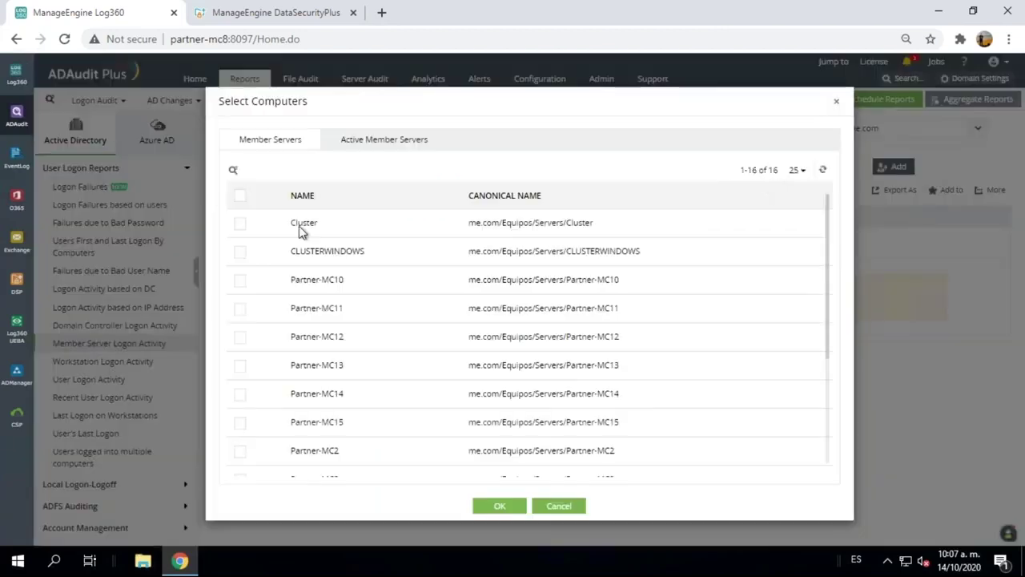
{"action": "left_click", "coordinate": [239, 195]}
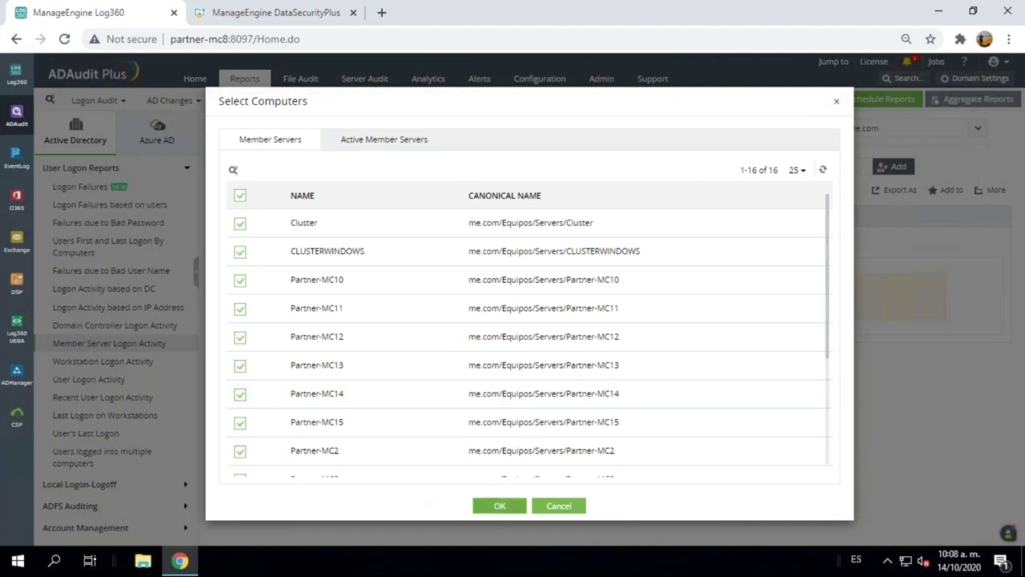
{"action": "left_click", "coordinate": [498, 506]}
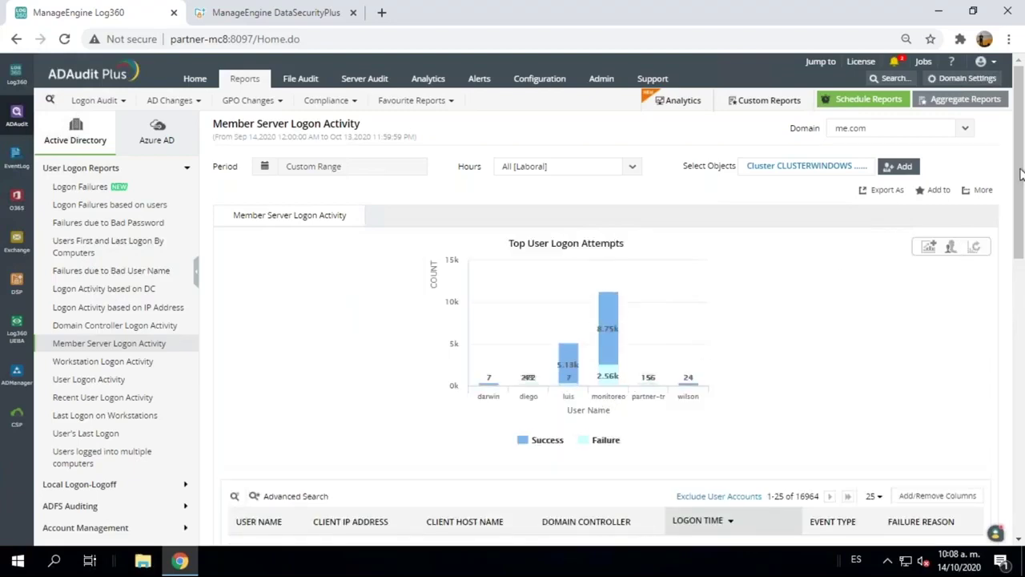
Review the member server logon records and the top user logon attempts chart.
{"action": "left_click_drag", "start_coordinate": [1019, 183], "coordinate": [1023, 318]}
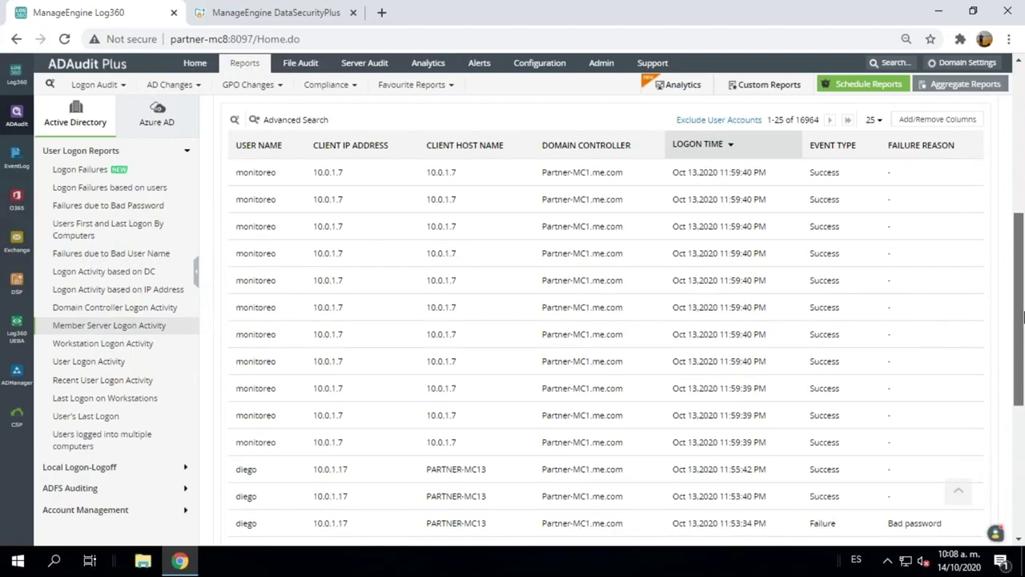
{"action": "left_click_drag", "start_coordinate": [1023, 325], "coordinate": [1022, 330]}
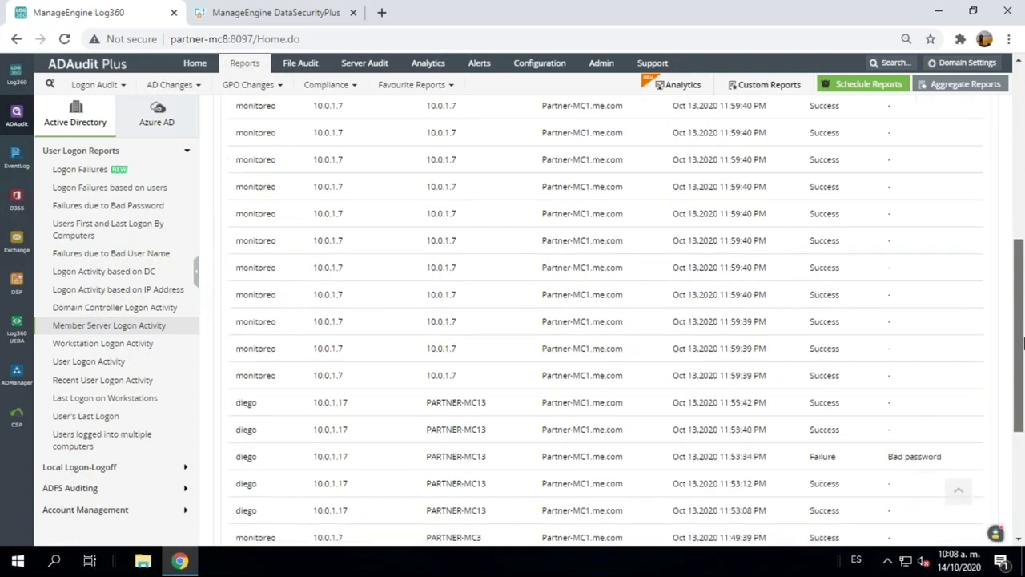
{"action": "left_click_drag", "start_coordinate": [1023, 350], "coordinate": [1023, 359]}
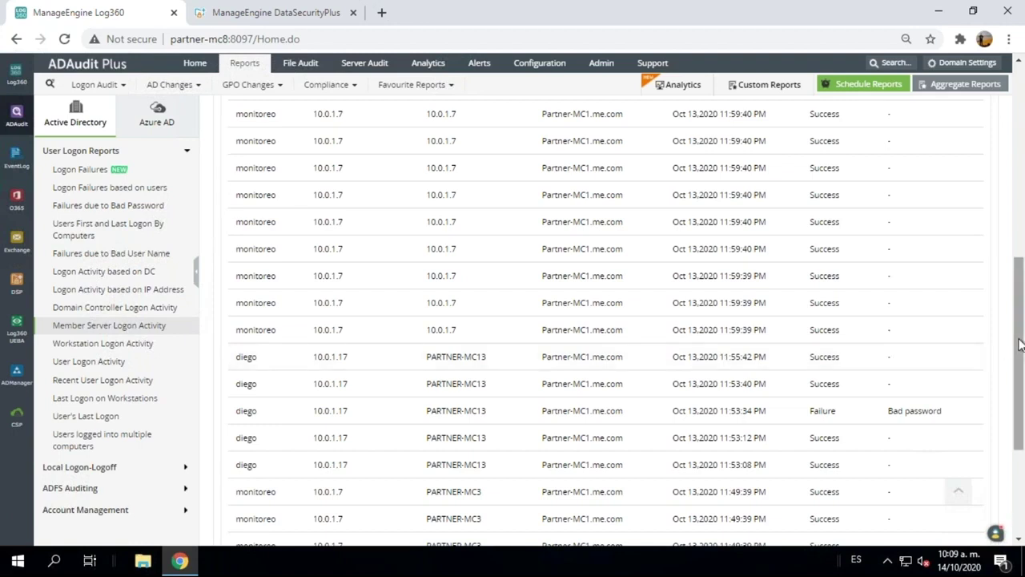
{"action": "scroll", "coordinate": [1020, 358], "scroll_direction": "down", "scroll_amount": 4}
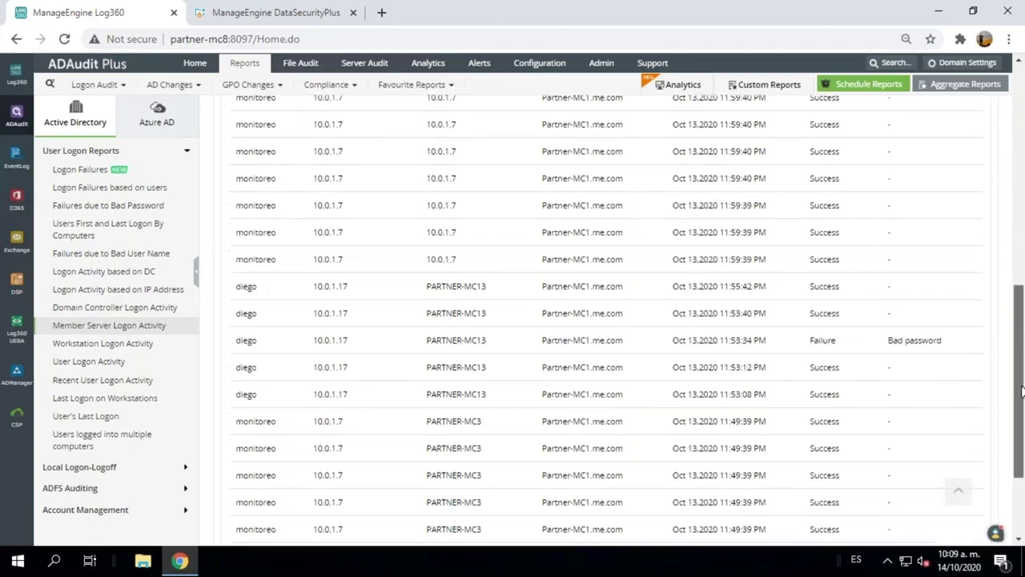
{"action": "left_click_drag", "start_coordinate": [1019, 366], "coordinate": [1023, 209]}
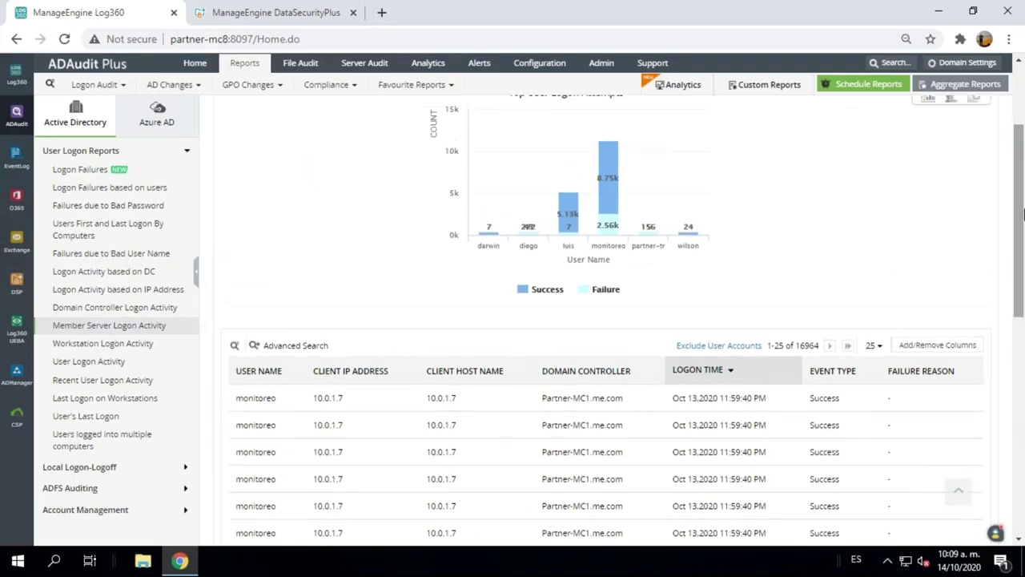
{"action": "scroll", "coordinate": [218, 325], "scroll_direction": "up", "scroll_amount": 1}
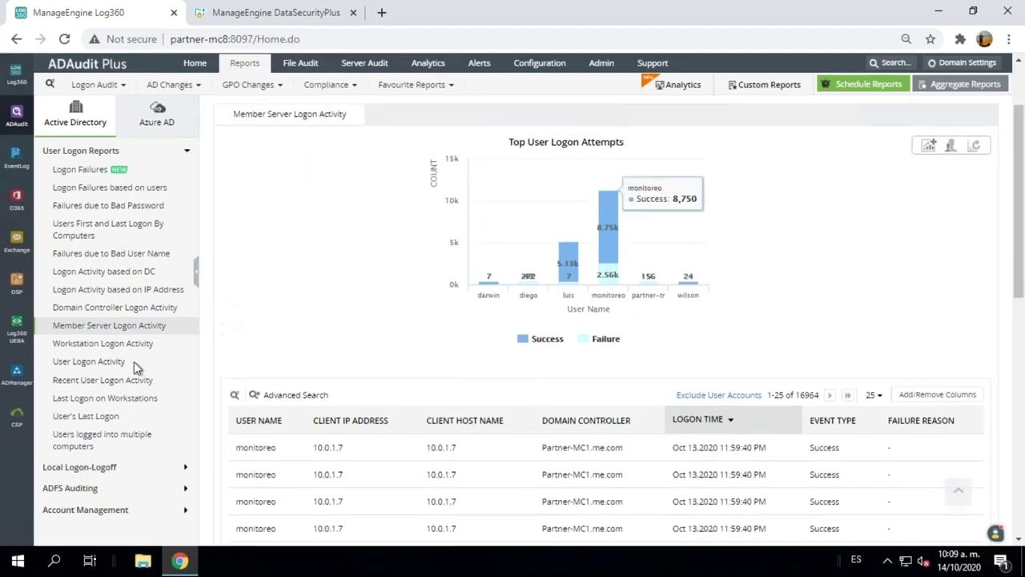
Open the Workstation Logon Activity report and add all workstations as its selected objects.
{"action": "left_click", "coordinate": [126, 344]}
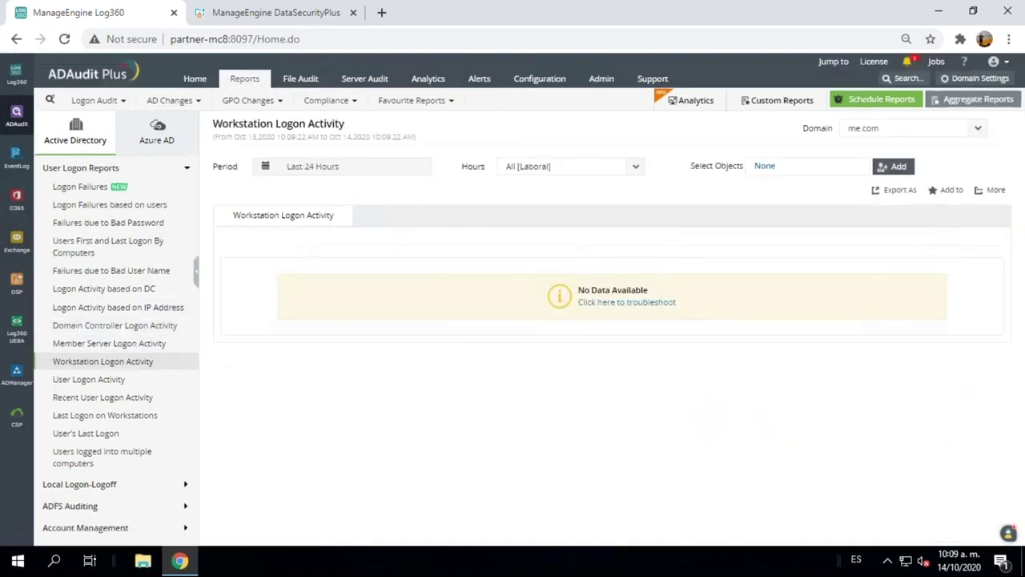
{"action": "left_click", "coordinate": [897, 167]}
{"action": "left_click", "coordinate": [240, 168]}
{"action": "left_click", "coordinate": [499, 506]}
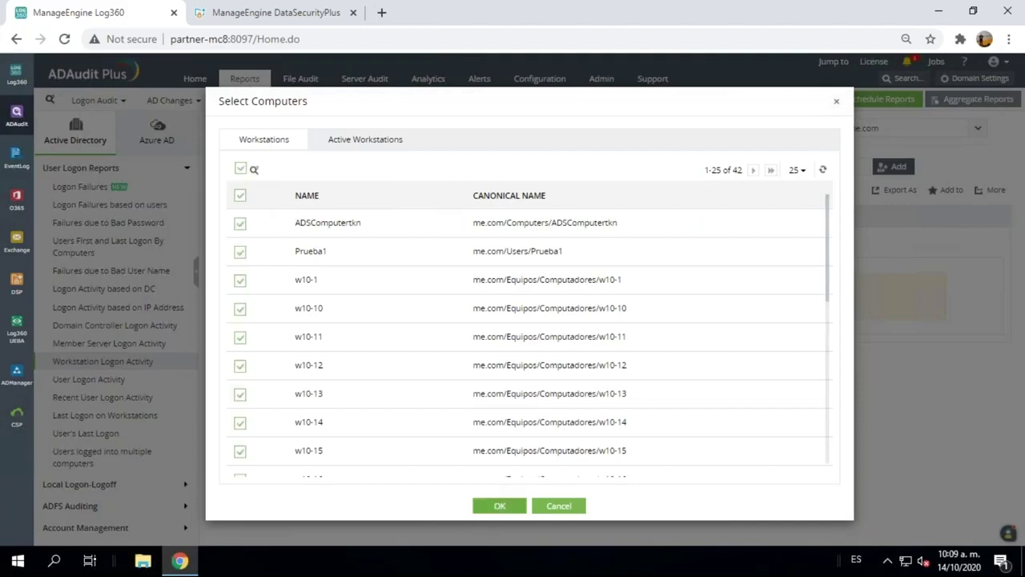
Set the Workstation Logon Activity report's period to the last 30 days.
{"action": "left_click", "coordinate": [326, 166]}
{"action": "type", "text": "30"}
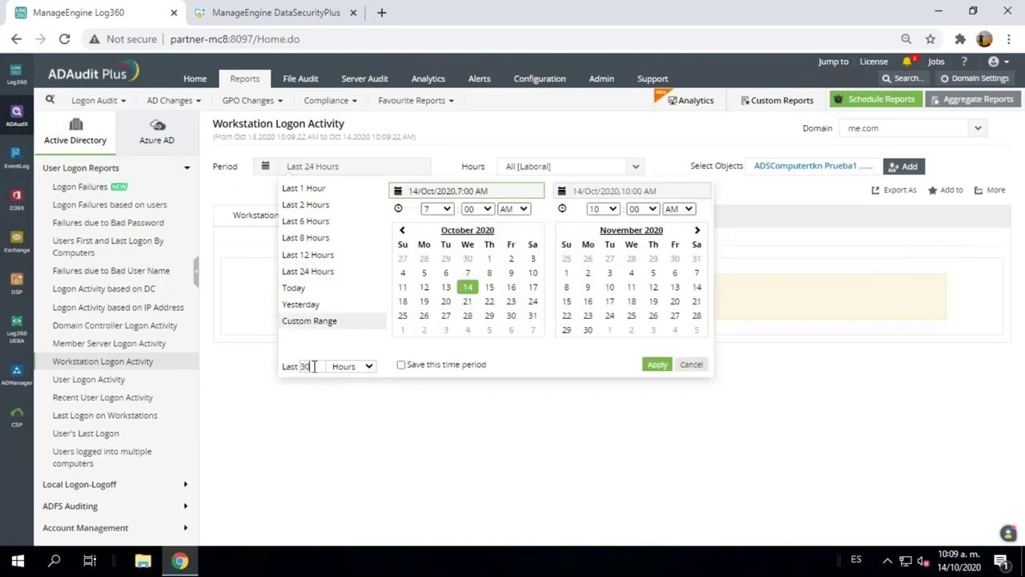
{"action": "left_click", "coordinate": [345, 369]}
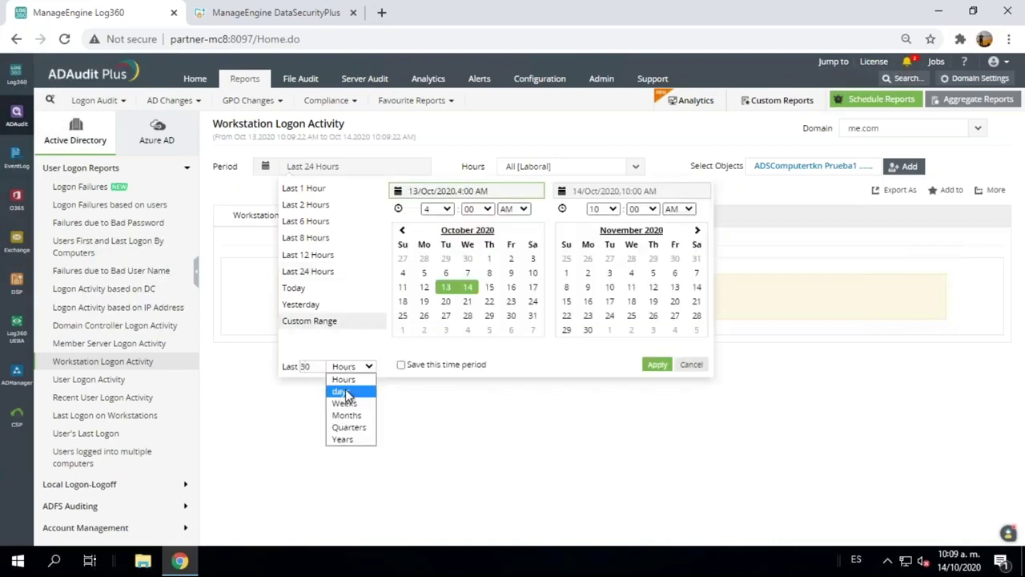
{"action": "left_click", "coordinate": [344, 392]}
{"action": "left_click", "coordinate": [658, 365]}
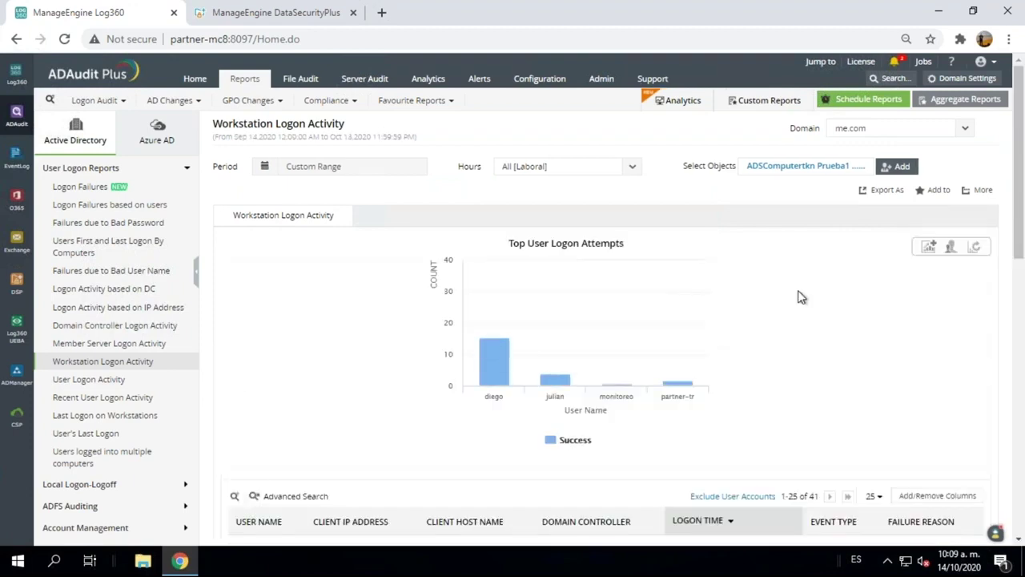
Review the workstation logon records with their client hosts, logon times and event types.
{"action": "left_click_drag", "start_coordinate": [1018, 175], "coordinate": [1022, 333]}
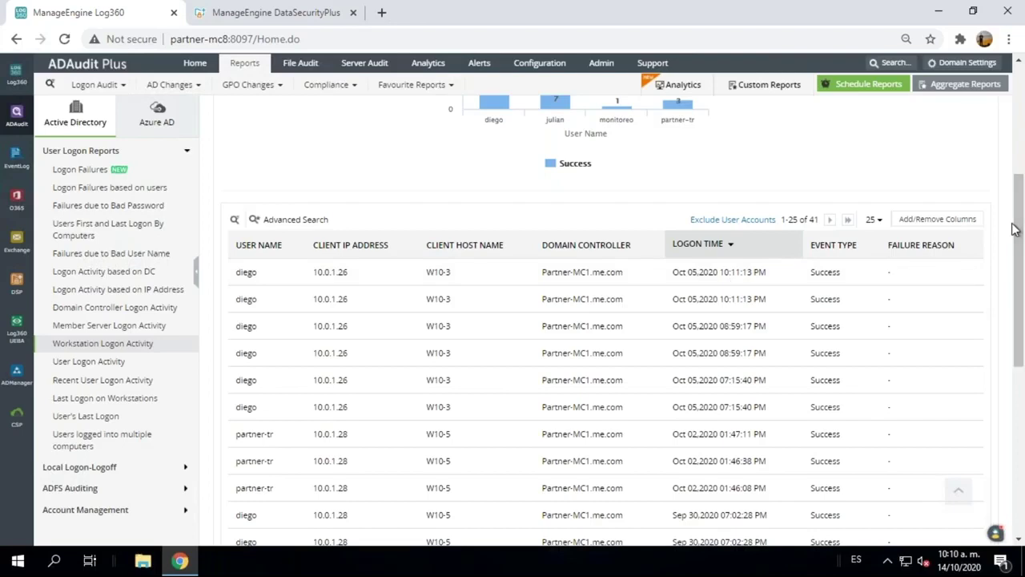
{"action": "left_click_drag", "start_coordinate": [1015, 238], "coordinate": [1021, 275]}
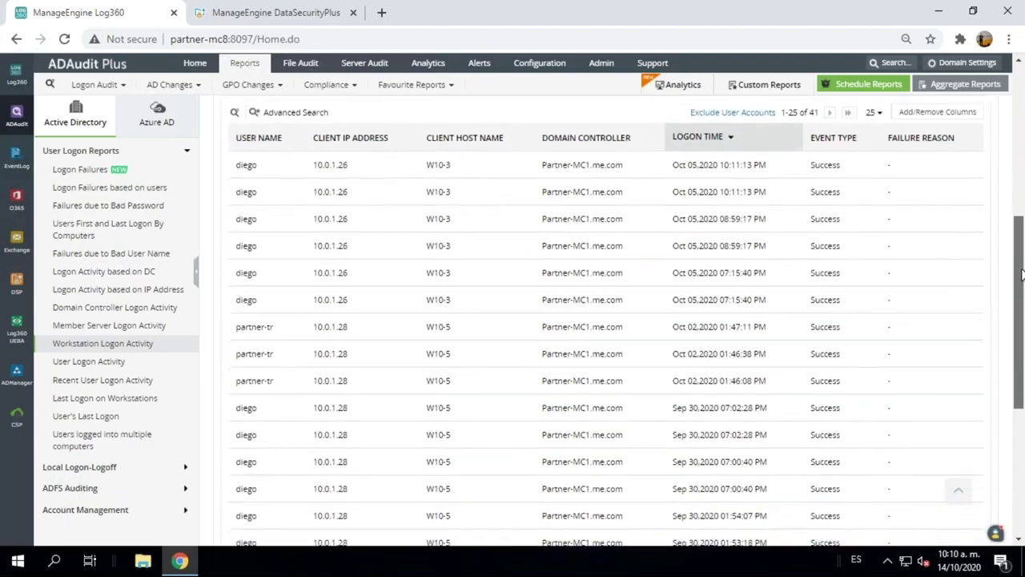
{"action": "scroll", "coordinate": [1021, 275], "scroll_direction": "down", "scroll_amount": 2}
{"action": "scroll", "coordinate": [1021, 270], "scroll_direction": "up", "scroll_amount": 2}
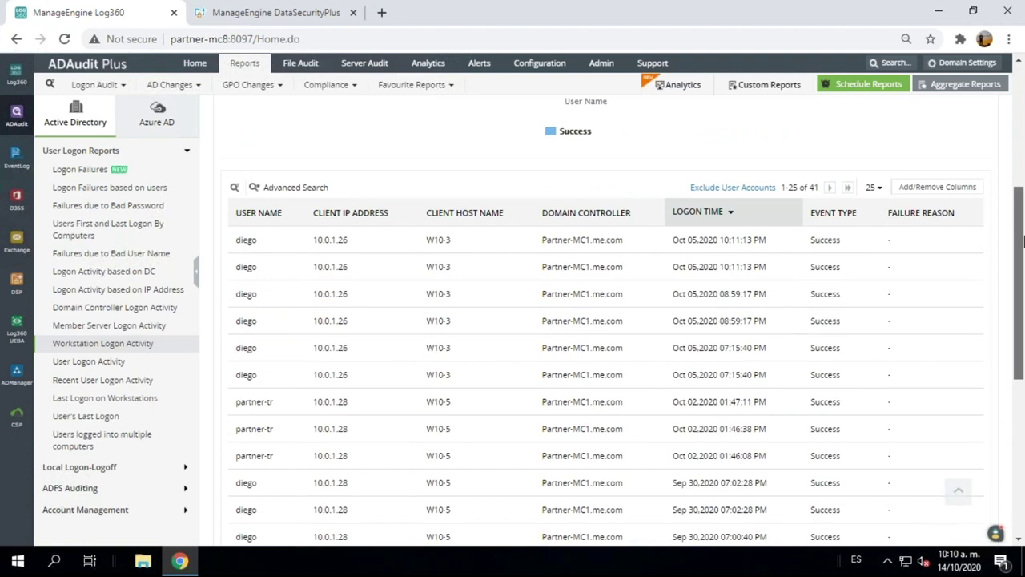
{"action": "left_click_drag", "start_coordinate": [1023, 238], "coordinate": [1023, 163]}
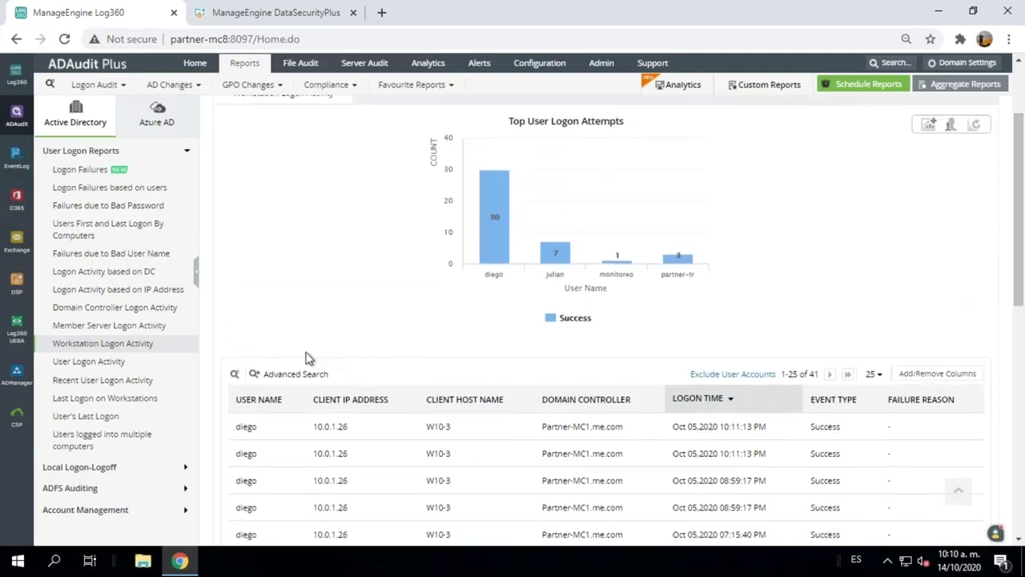
Open the report on users logged into multiple computers.
{"action": "left_click", "coordinate": [86, 446]}
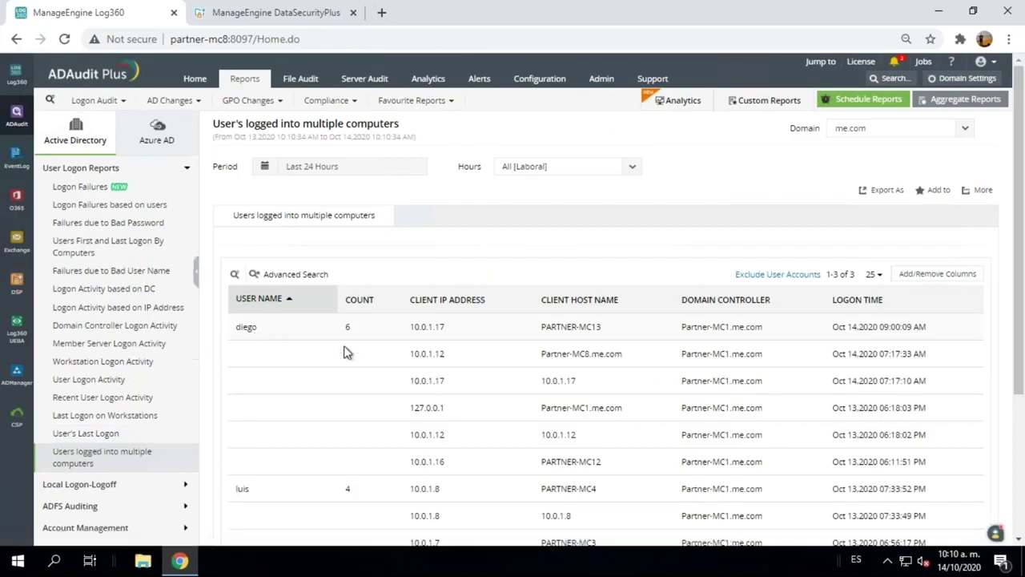
Review the users logged into multiple computers with their client IP addresses, host names and logon times.
{"action": "left_click_drag", "start_coordinate": [1022, 237], "coordinate": [1019, 287]}
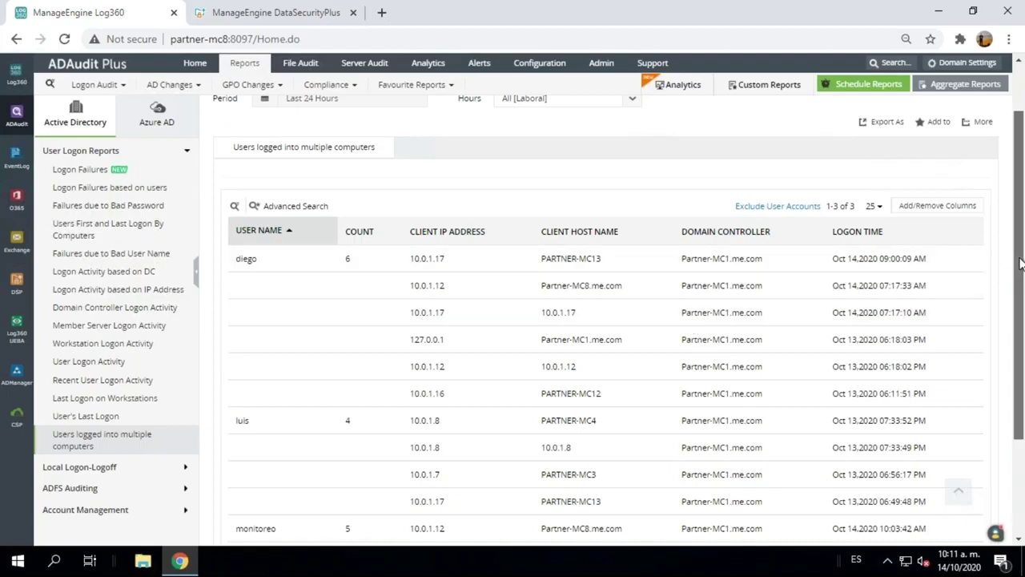
{"action": "left_click_drag", "start_coordinate": [1019, 264], "coordinate": [1023, 218]}
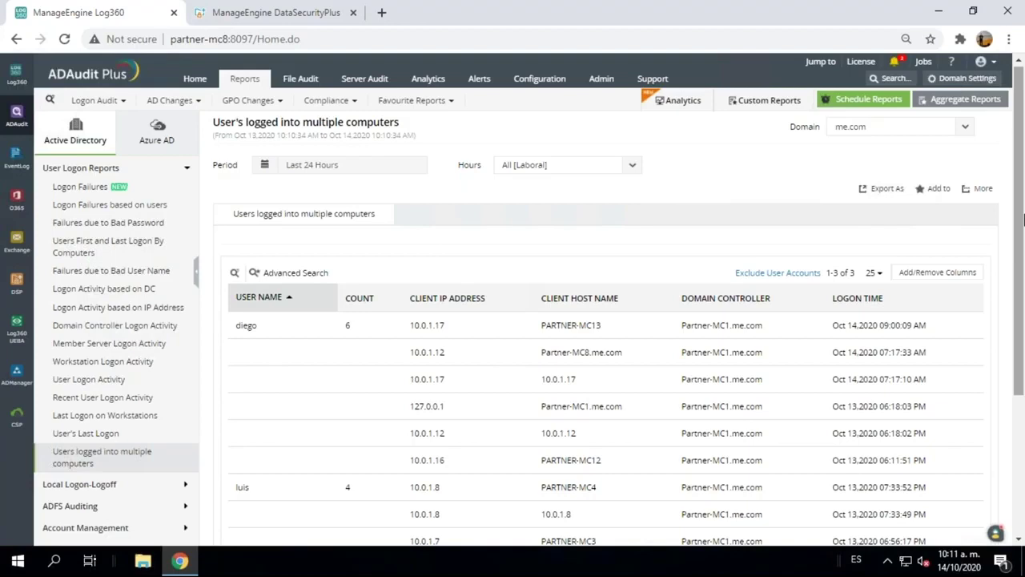
Switch to EventLog Analyzer, go to its reports and open the list of favorite reports.
{"action": "left_click", "coordinate": [24, 169]}
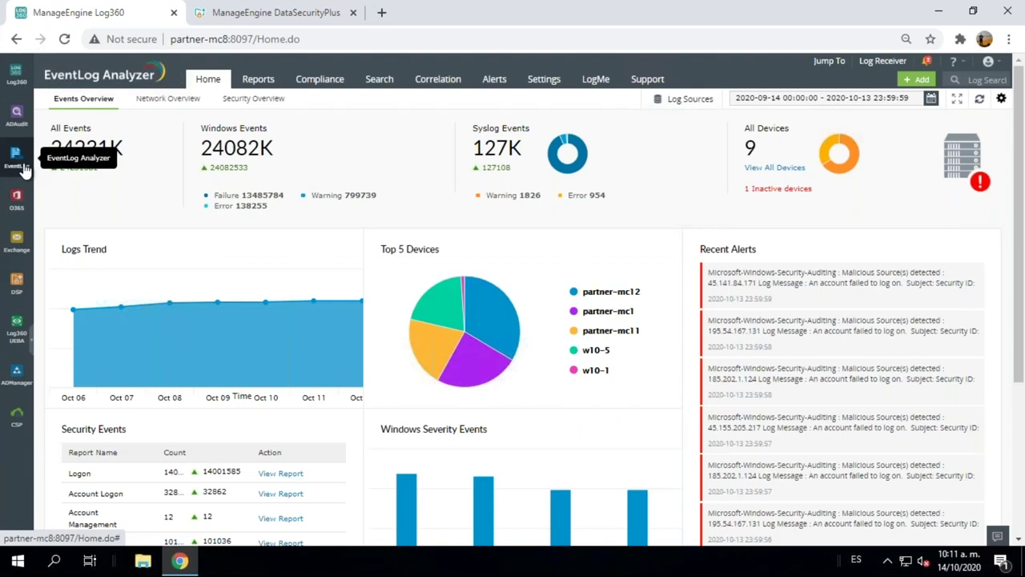
{"action": "left_click", "coordinate": [258, 79]}
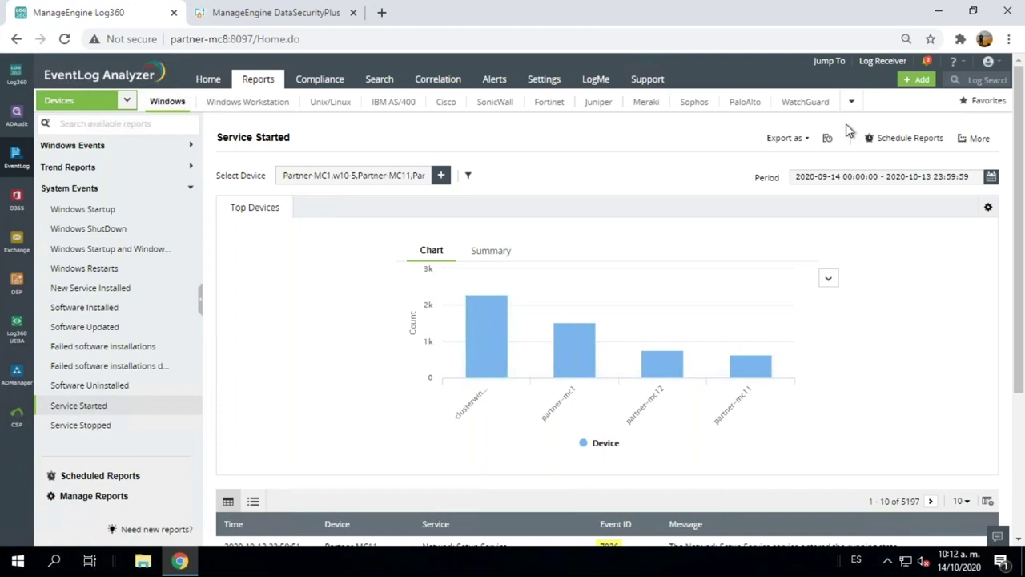
{"action": "left_click", "coordinate": [979, 116]}
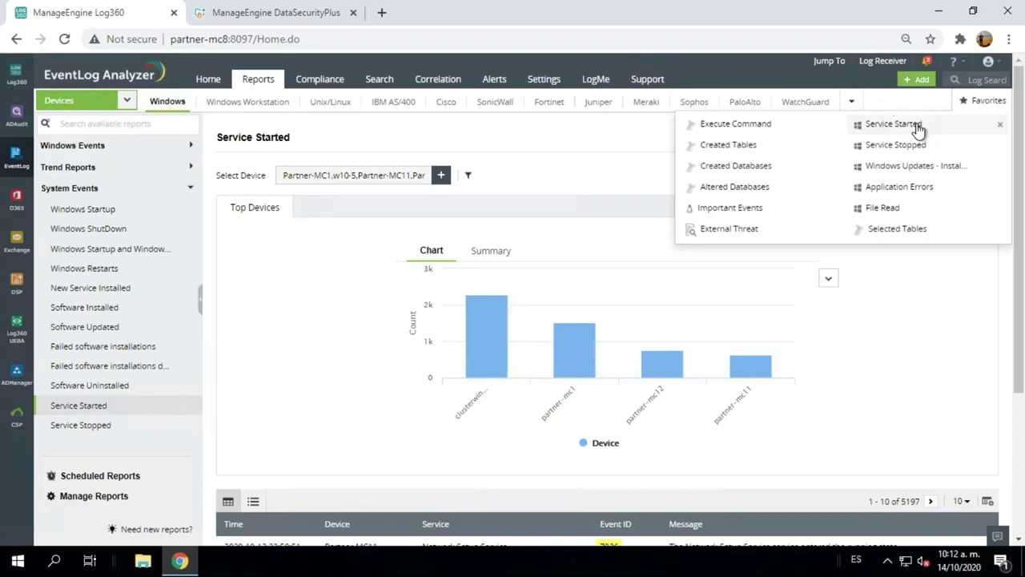
{"action": "left_click", "coordinate": [563, 178]}
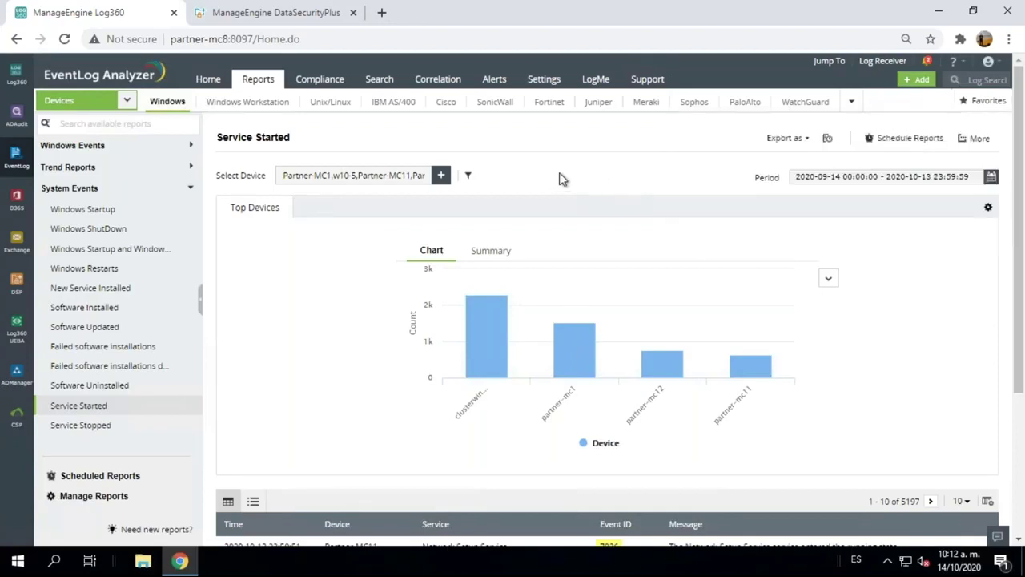
{"action": "left_click", "coordinate": [979, 104]}
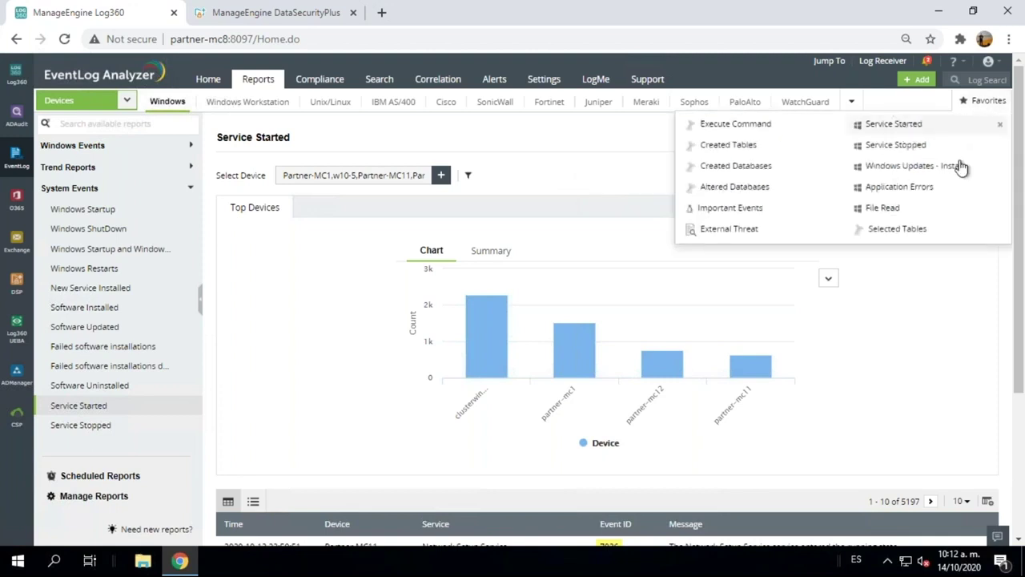
Review the Service Started events with their devices, services, event IDs and messages.
{"action": "scroll", "coordinate": [1021, 217], "scroll_direction": "down", "scroll_amount": 1}
{"action": "scroll", "coordinate": [1021, 224], "scroll_direction": "down", "scroll_amount": 2}
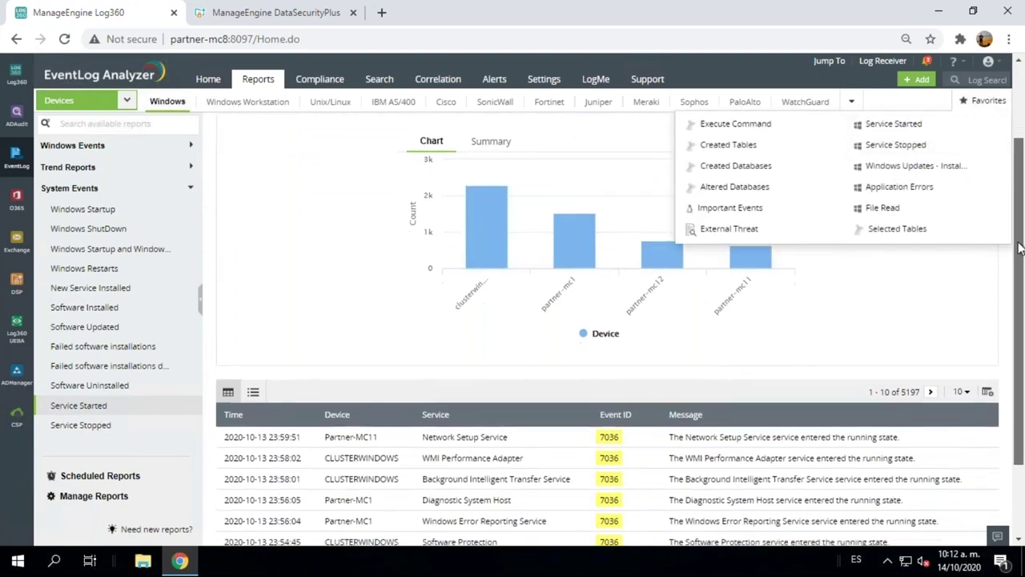
{"action": "left_click_drag", "start_coordinate": [1017, 260], "coordinate": [1013, 319]}
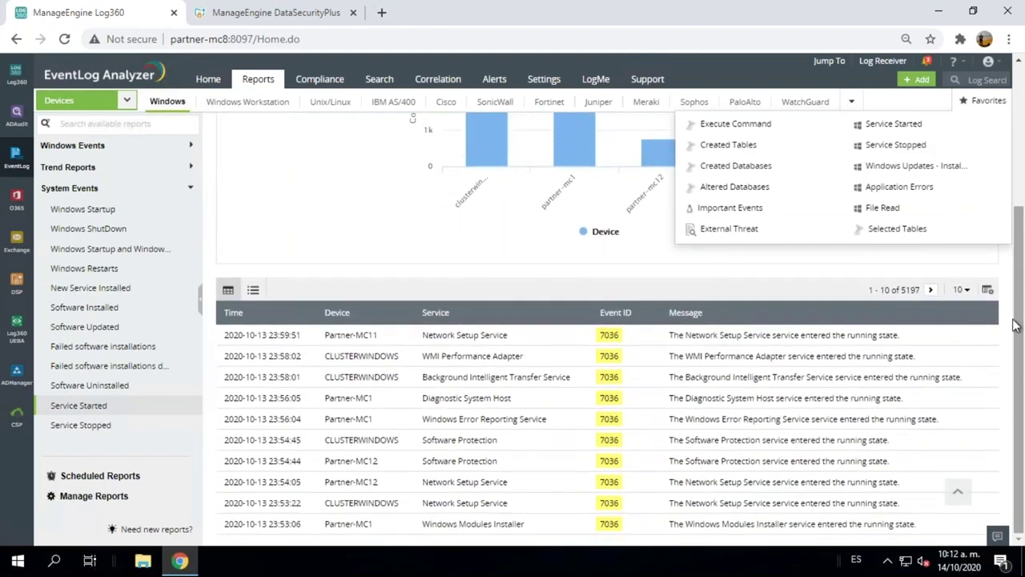
{"action": "left_click", "coordinate": [393, 270]}
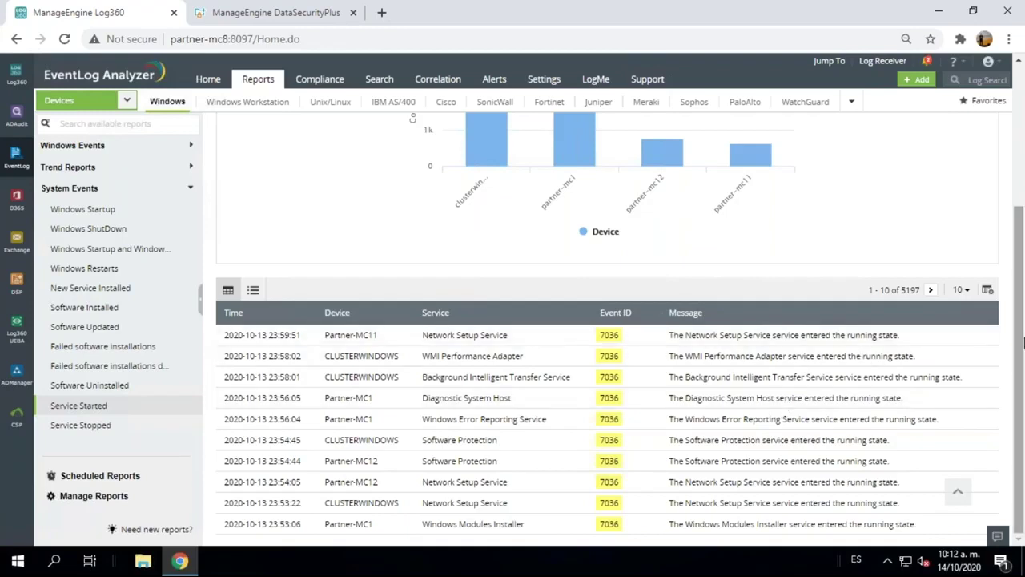
{"action": "left_click_drag", "start_coordinate": [1022, 343], "coordinate": [981, 139]}
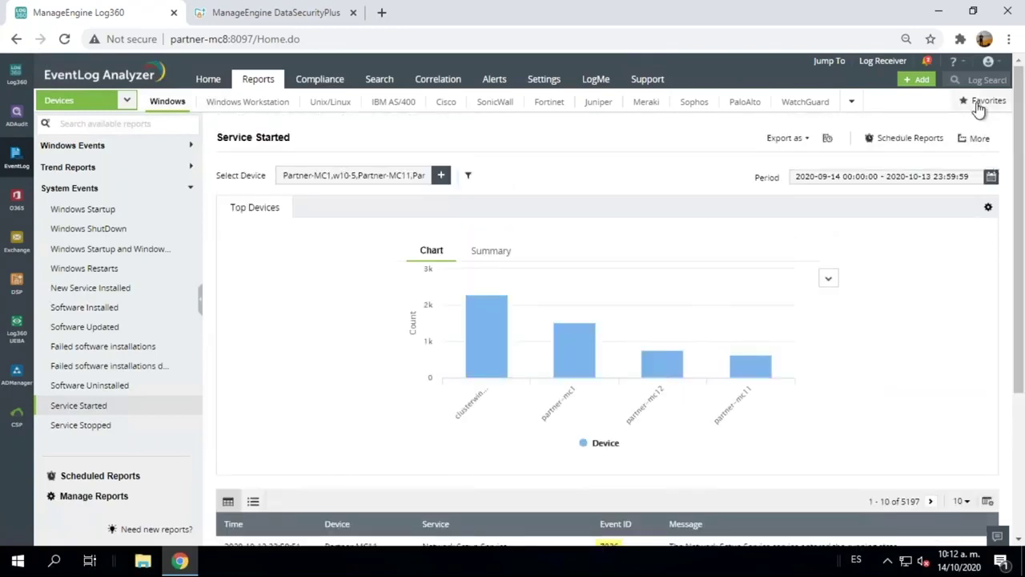
Open the favorite Service Stopped report and review its chart and event records.
{"action": "left_click", "coordinate": [977, 102]}
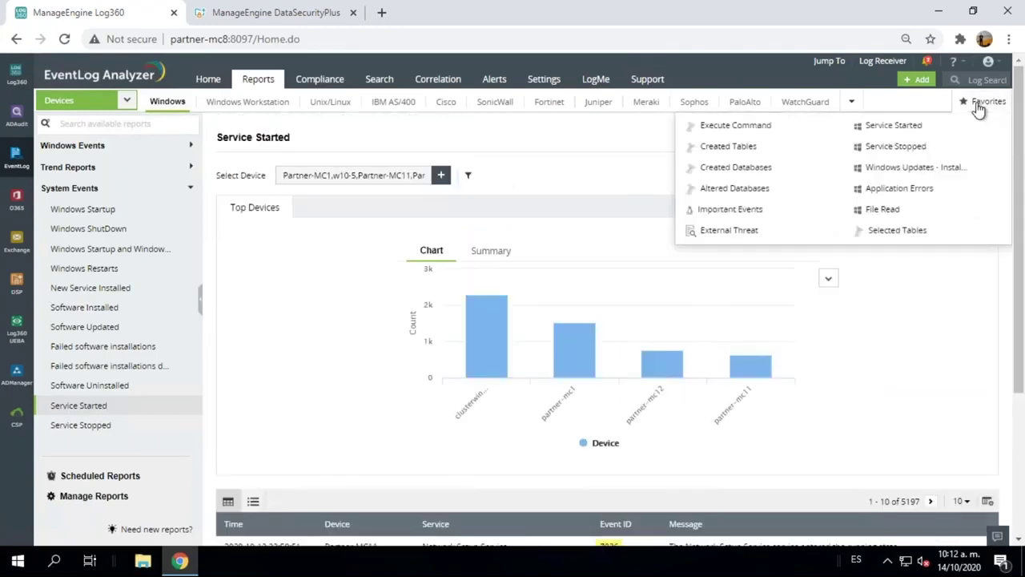
{"action": "left_click", "coordinate": [901, 147]}
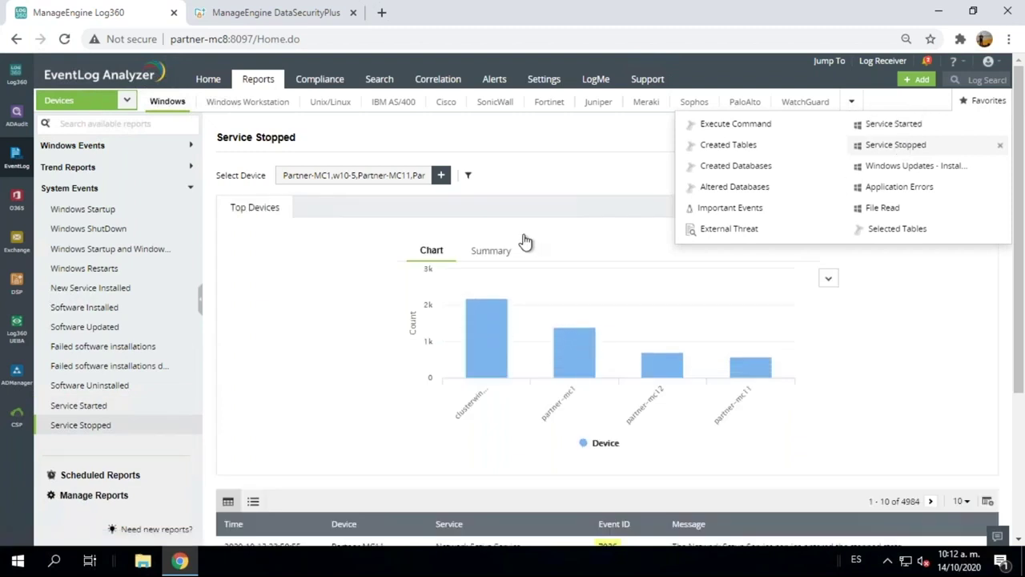
{"action": "left_click", "coordinate": [538, 185]}
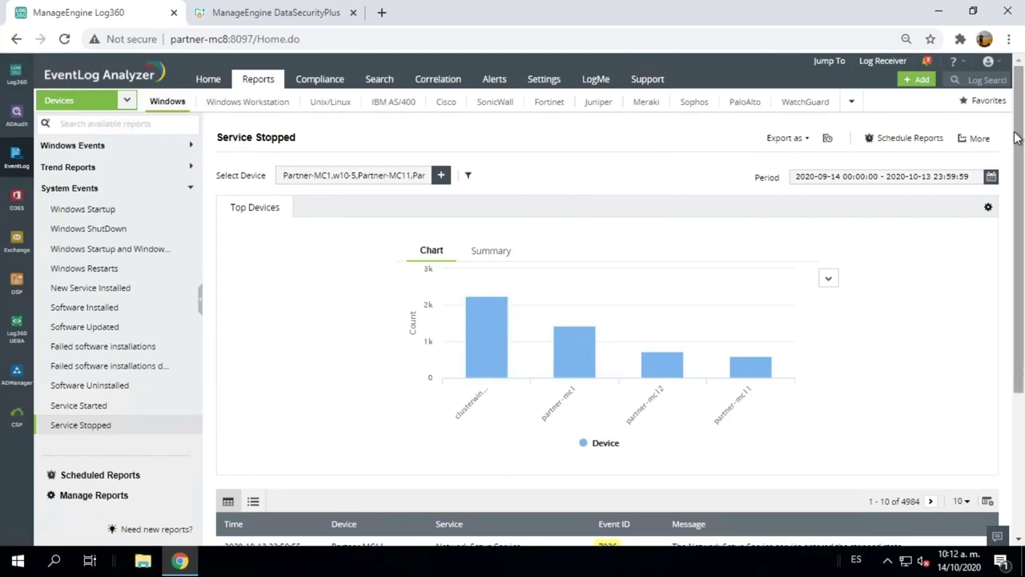
{"action": "left_click_drag", "start_coordinate": [1016, 137], "coordinate": [1015, 160]}
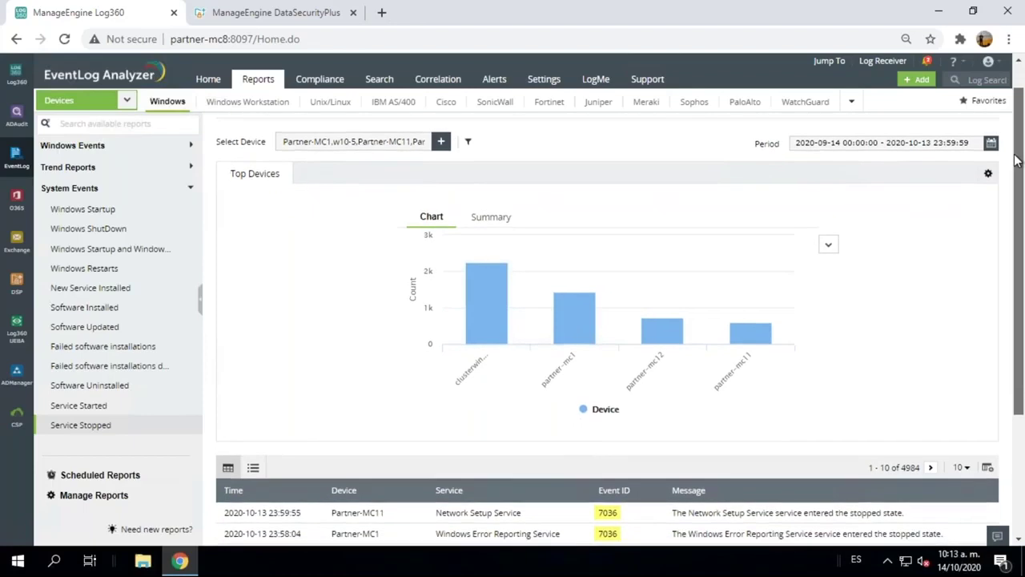
{"action": "left_click_drag", "start_coordinate": [1016, 160], "coordinate": [1022, 289]}
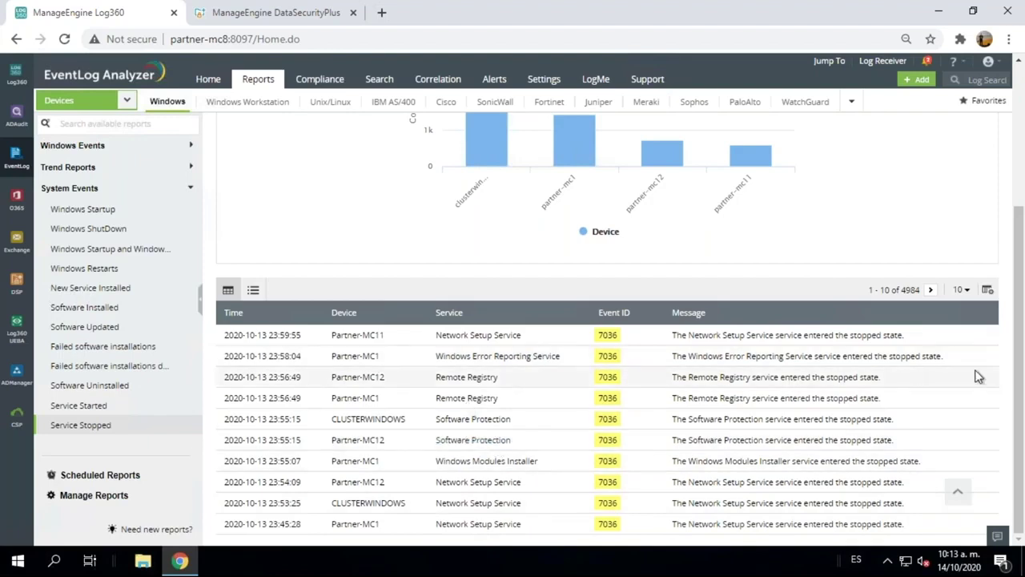
{"action": "left_click_drag", "start_coordinate": [1020, 365], "coordinate": [1023, 232]}
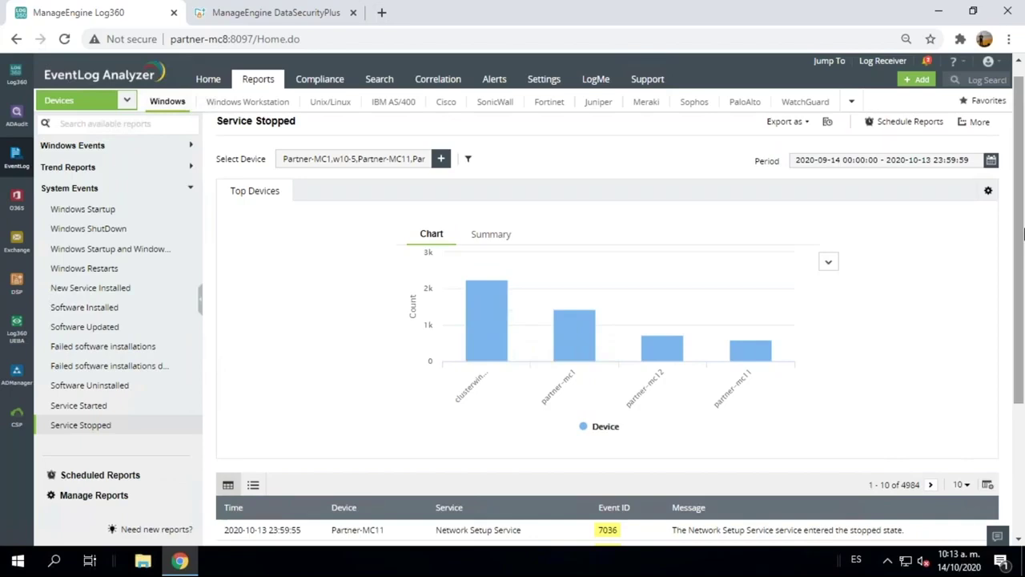
Open the favorite Created Tables report and review the database, object, user and application of each record.
{"action": "left_click", "coordinate": [990, 102]}
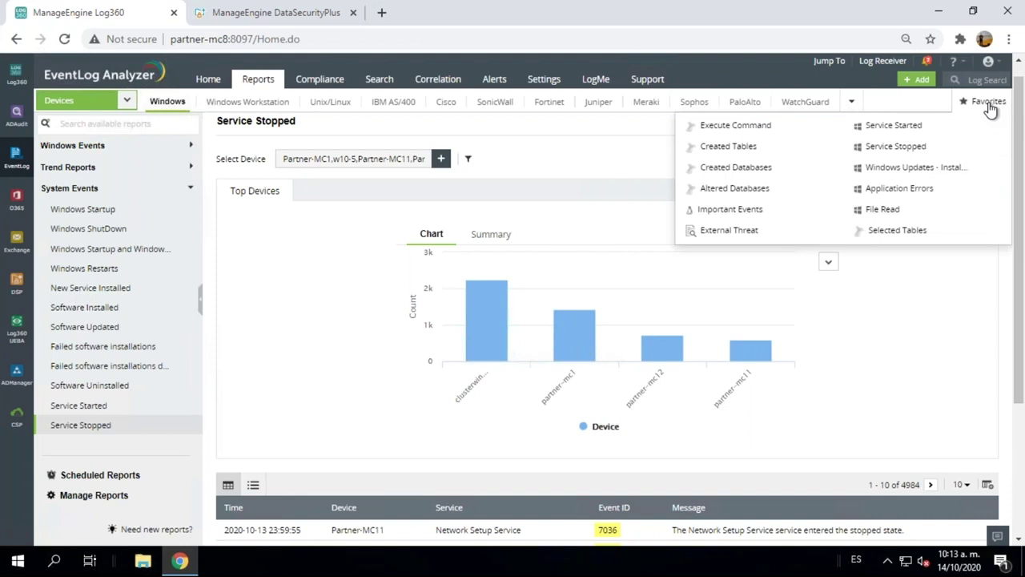
{"action": "left_click", "coordinate": [755, 145]}
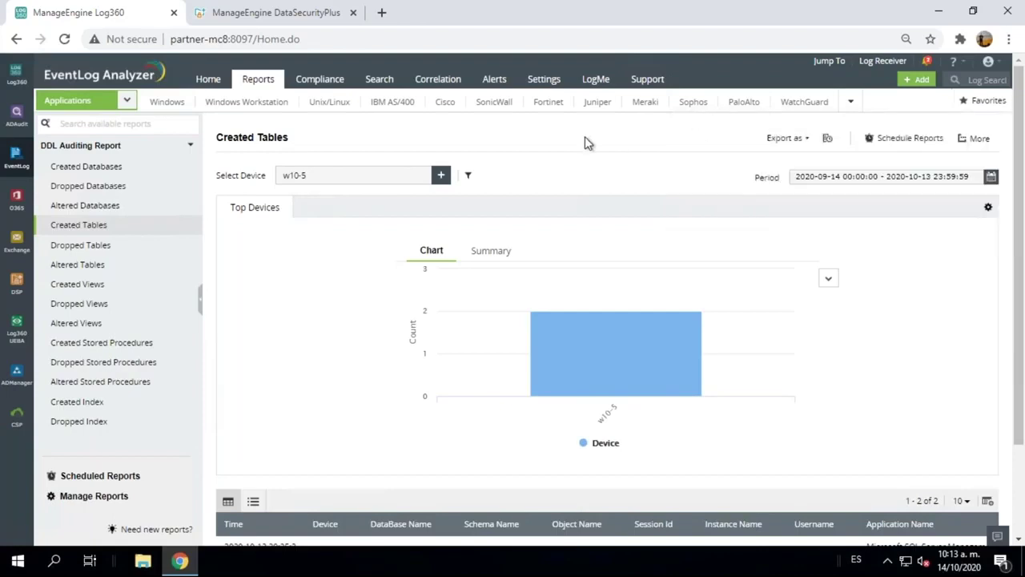
{"action": "left_click", "coordinate": [864, 175]}
{"action": "left_click_drag", "start_coordinate": [1022, 177], "coordinate": [1023, 278]}
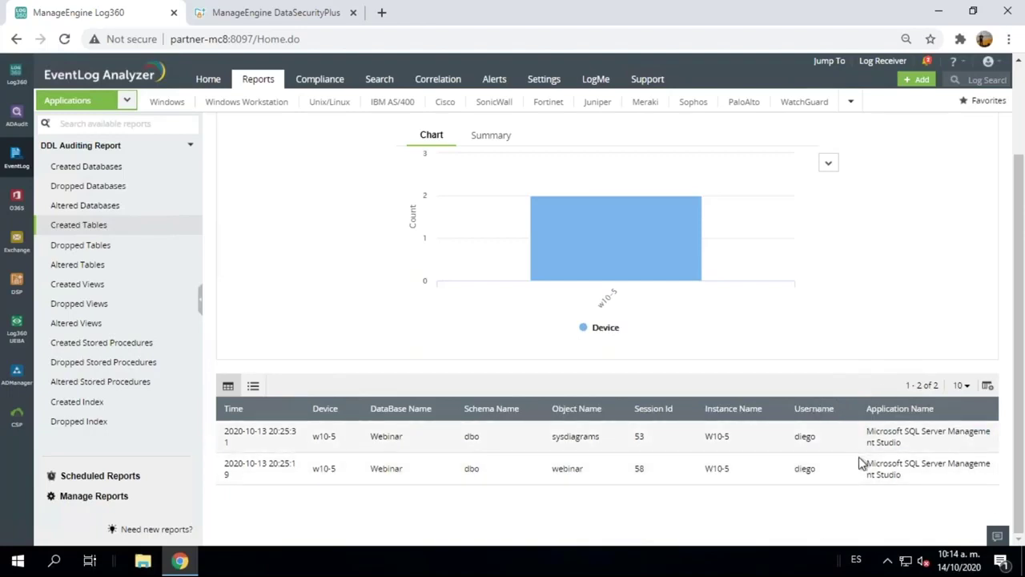
{"action": "left_click_drag", "start_coordinate": [1022, 446], "coordinate": [1022, 322]}
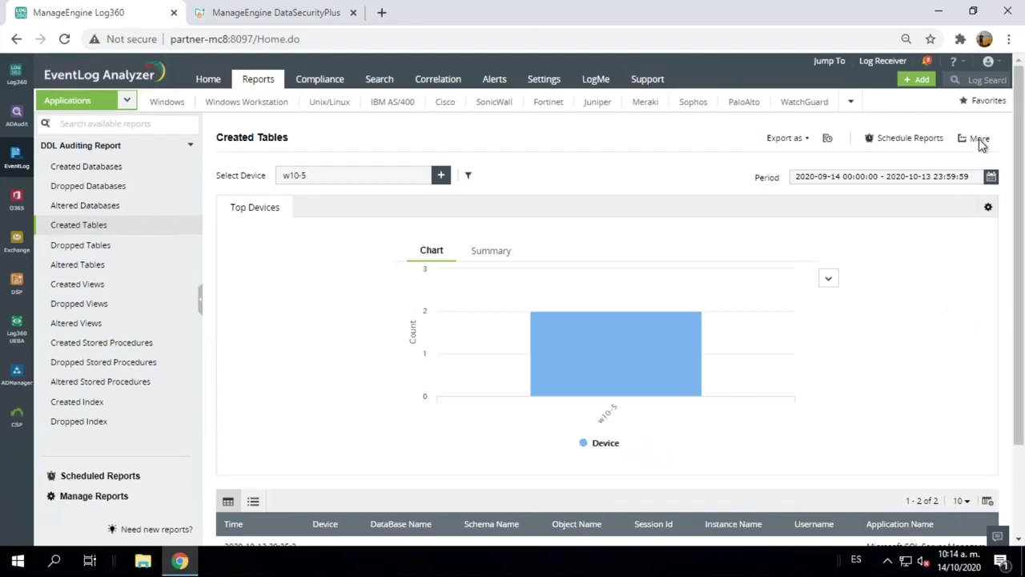
Open the favorite Execute Command report for SQL Server and review the executed statements and their users.
{"action": "left_click", "coordinate": [983, 101]}
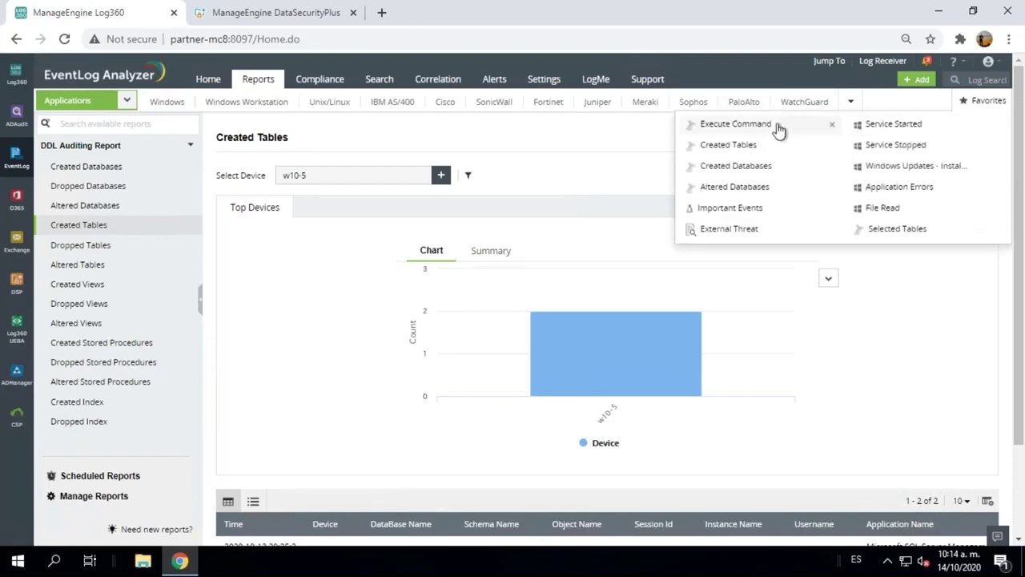
{"action": "left_click", "coordinate": [735, 124]}
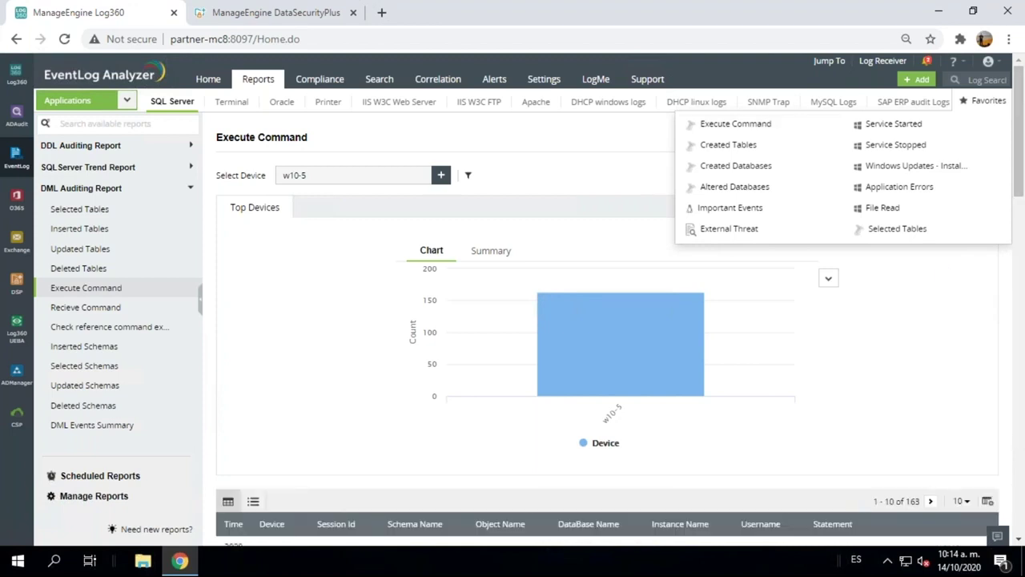
{"action": "left_click_drag", "start_coordinate": [1022, 196], "coordinate": [1019, 268]}
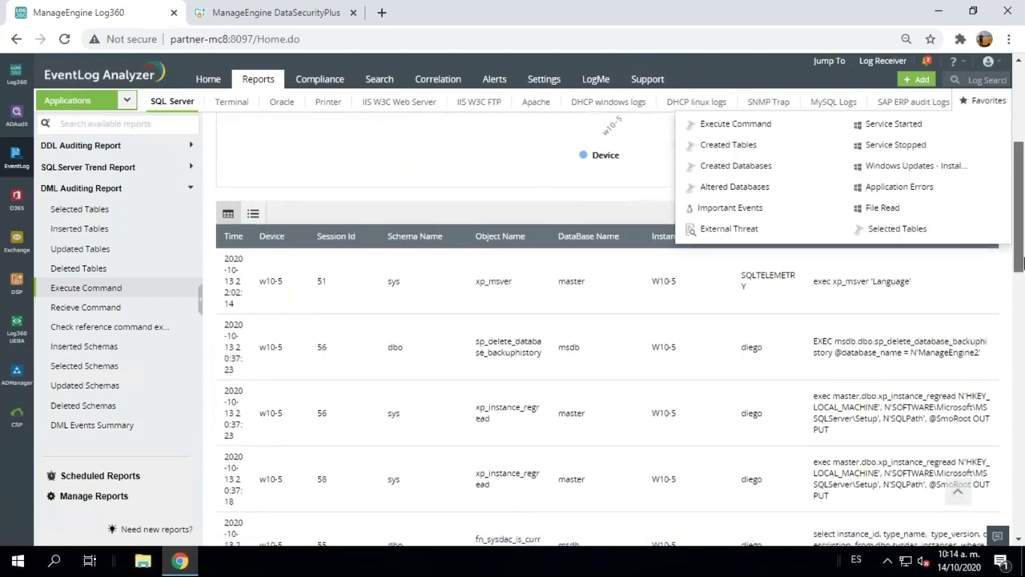
{"action": "scroll", "coordinate": [1022, 288], "scroll_direction": "down", "scroll_amount": 2}
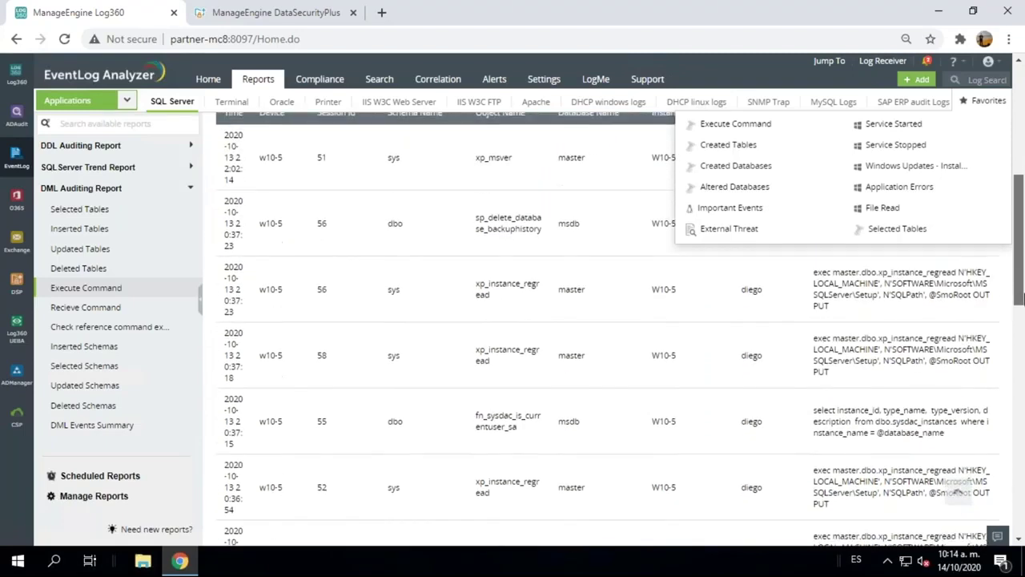
{"action": "scroll", "coordinate": [1022, 266], "scroll_direction": "up", "scroll_amount": 5}
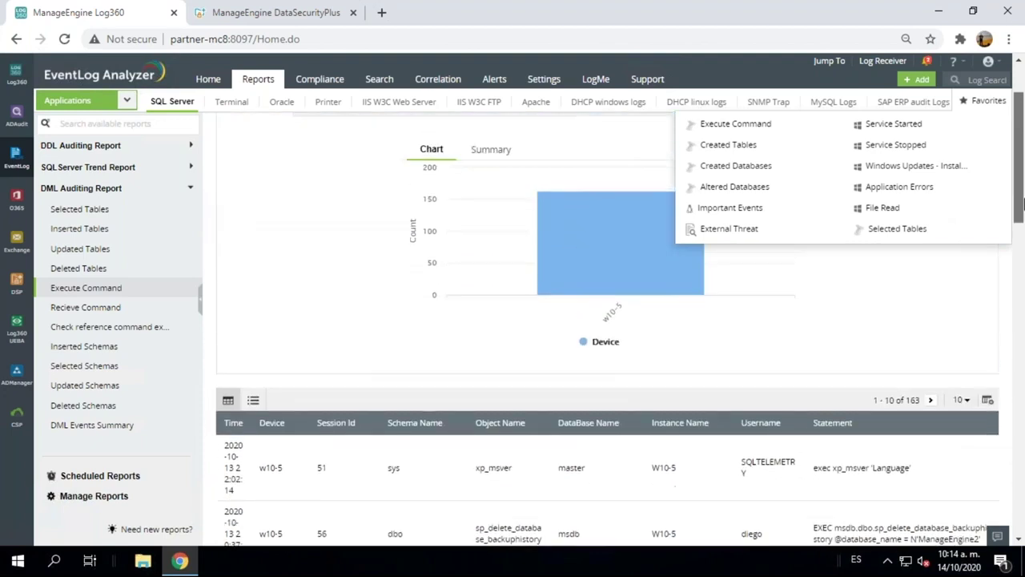
Open the favorite Created Databases report and review its database creation records.
{"action": "left_click", "coordinate": [753, 172]}
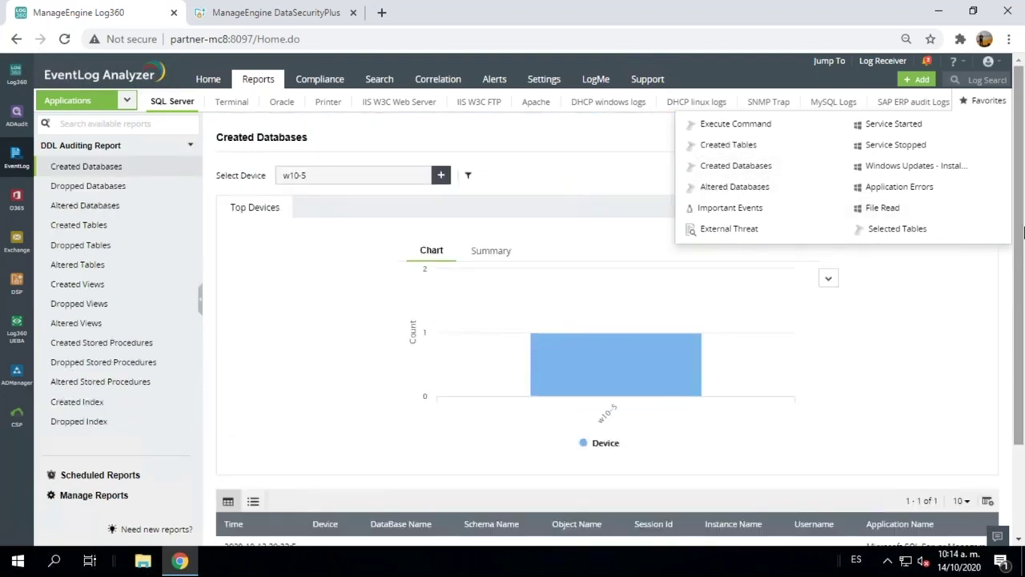
{"action": "left_click_drag", "start_coordinate": [1023, 232], "coordinate": [1023, 297]}
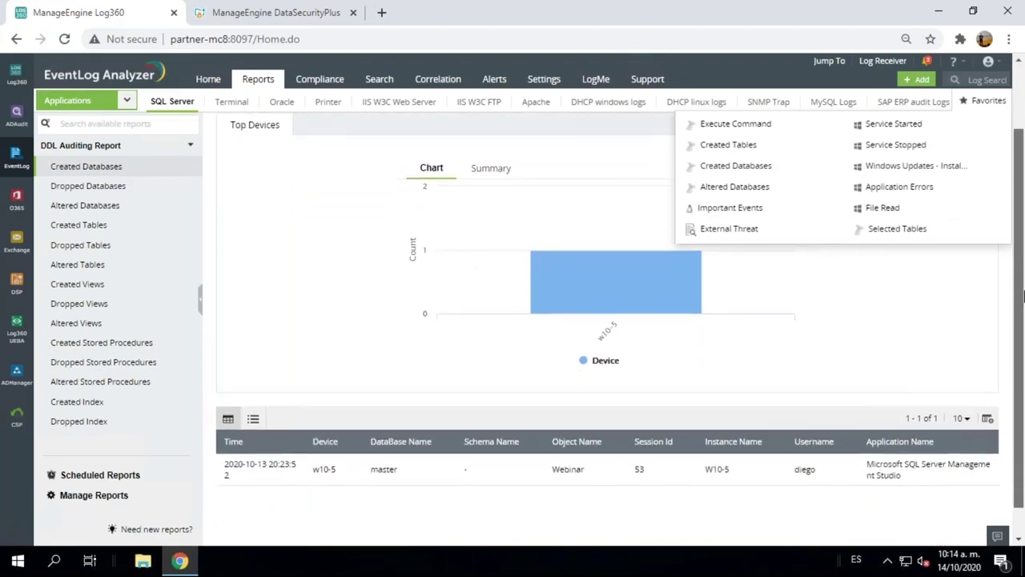
{"action": "left_click", "coordinate": [649, 524]}
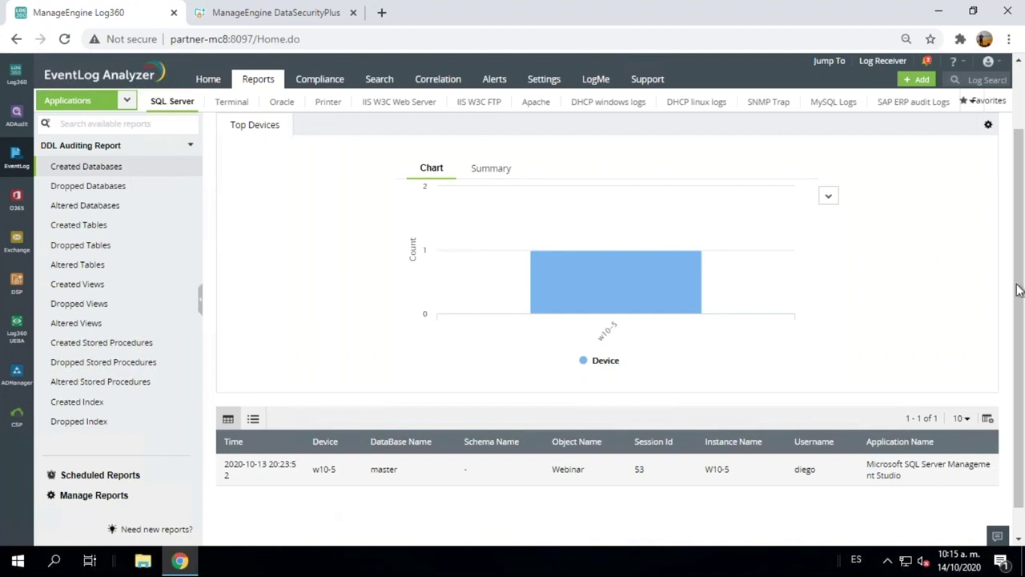
{"action": "scroll", "coordinate": [1024, 252], "scroll_direction": "up", "scroll_amount": 2}
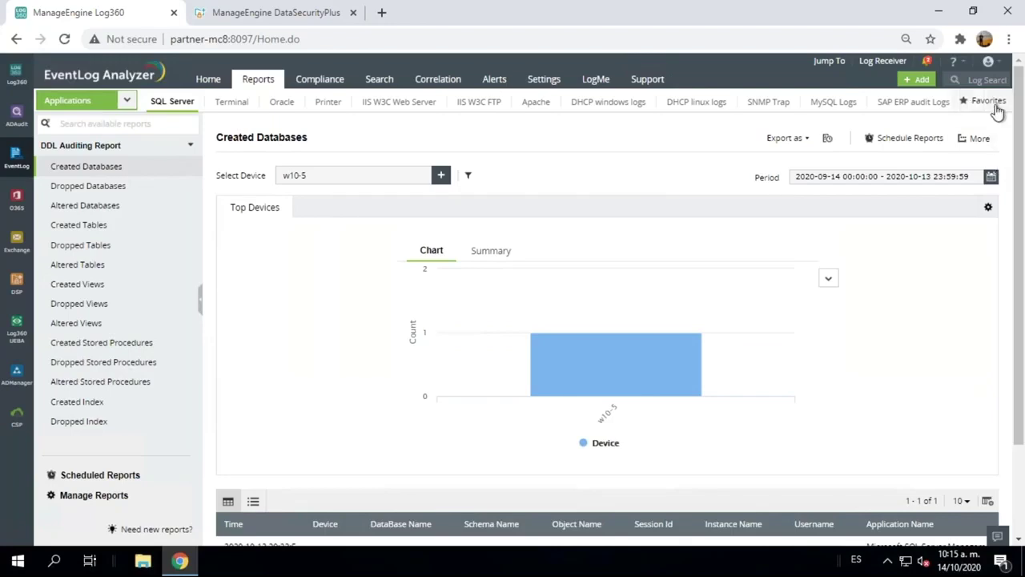
Open the favorite Important Events report for the Unix/Linux device.
{"action": "left_click", "coordinate": [994, 107]}
{"action": "left_click", "coordinate": [996, 109]}
{"action": "left_click", "coordinate": [997, 111]}
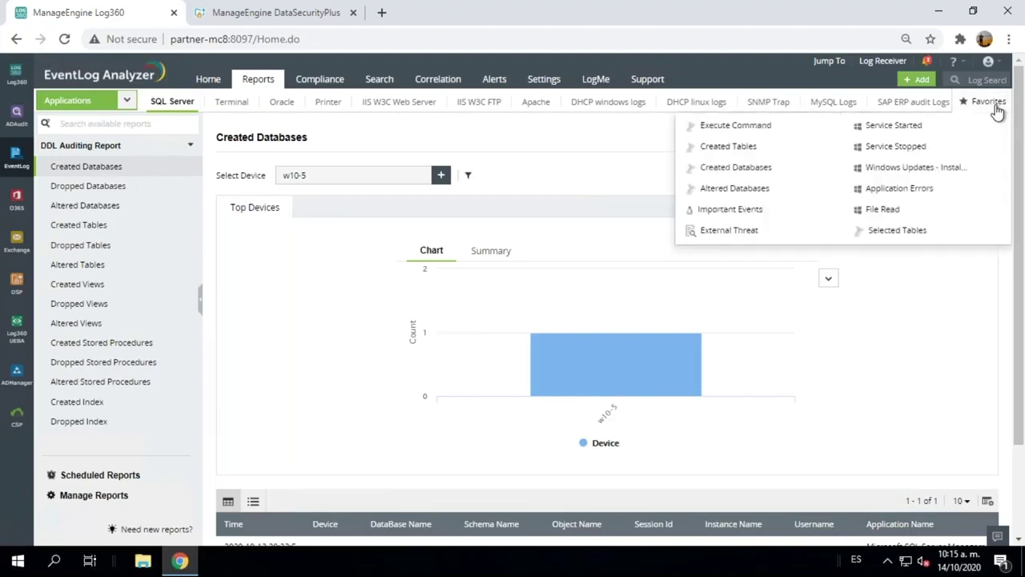
{"action": "left_click", "coordinate": [730, 207]}
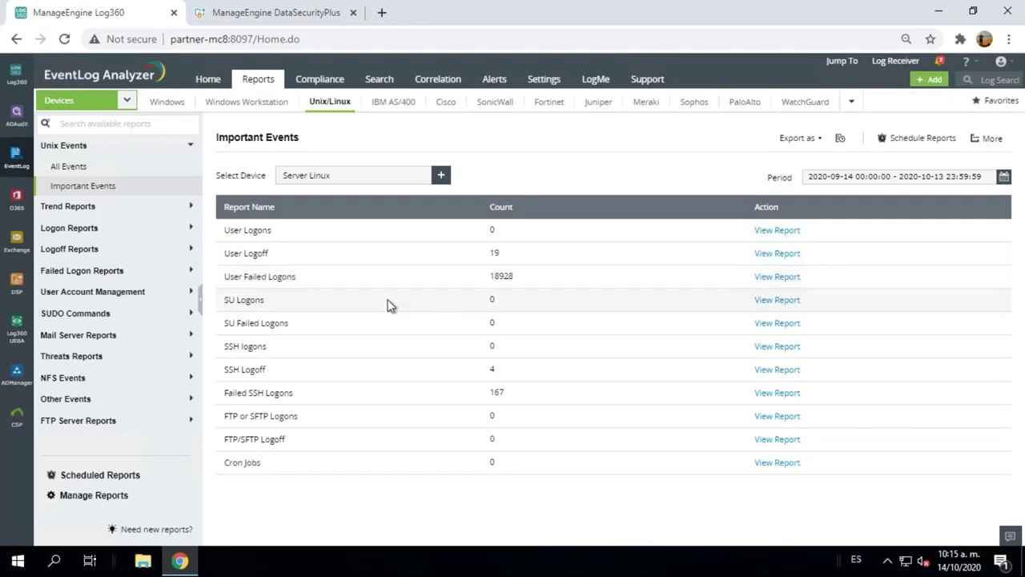
Open the User Failed Logons report from the Important Events and review the failed attempts by remote device and username.
{"action": "left_click", "coordinate": [777, 277]}
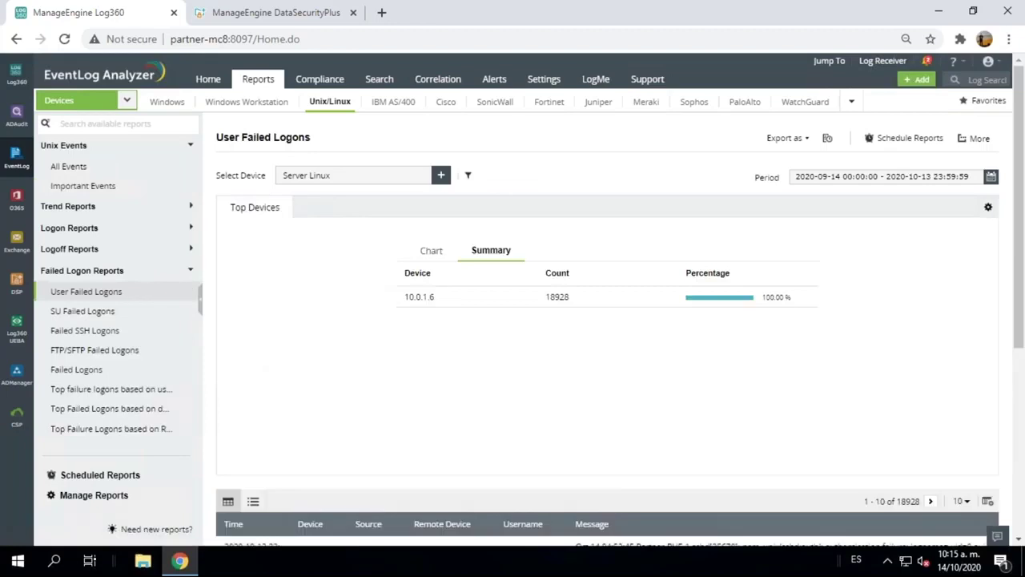
{"action": "left_click_drag", "start_coordinate": [1015, 228], "coordinate": [1009, 366]}
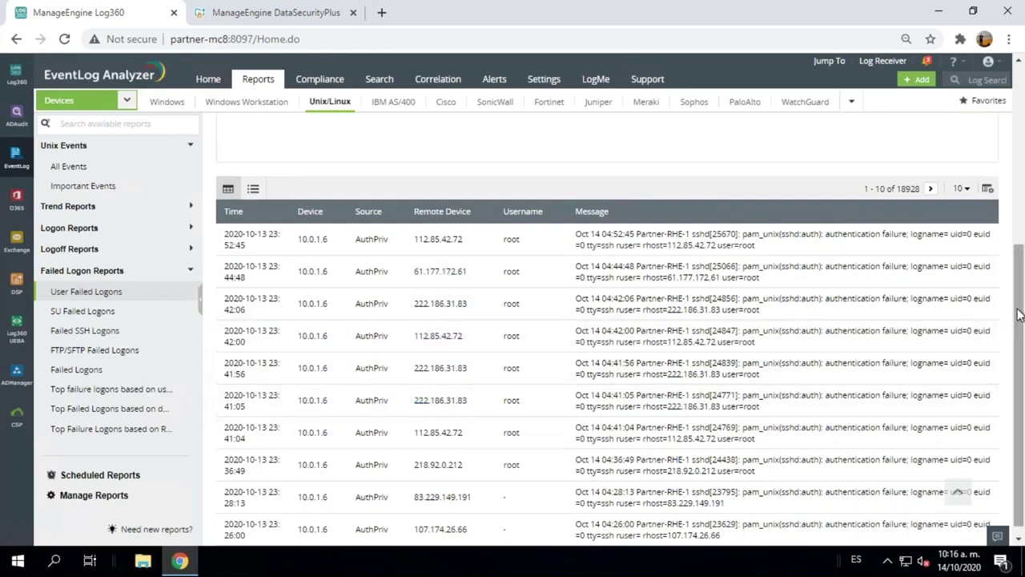
{"action": "scroll", "coordinate": [1023, 230], "scroll_direction": "up", "scroll_amount": 4}
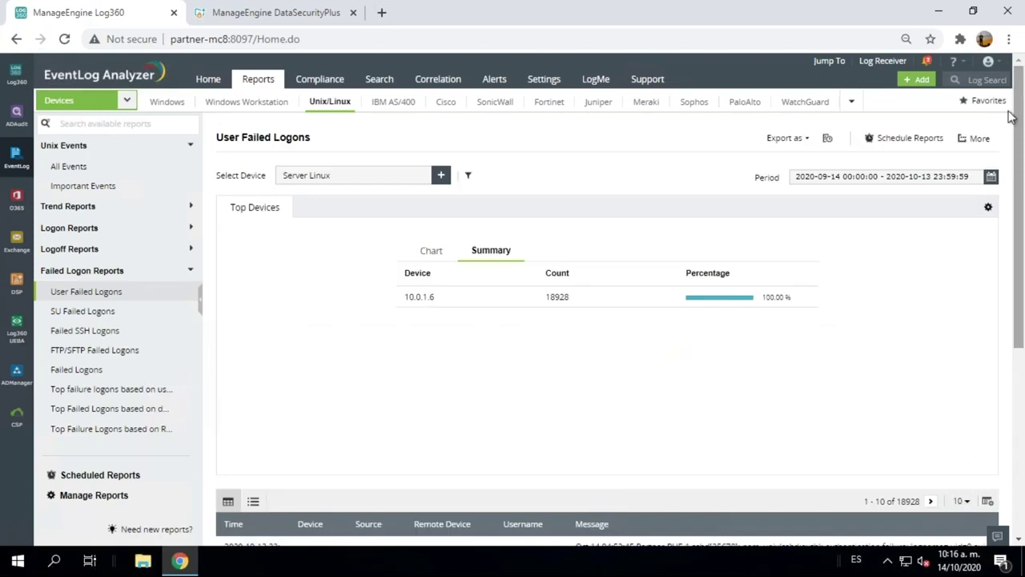
Open the favorite External Threat report and review its summary of the top attacked hosts.
{"action": "left_click", "coordinate": [992, 101]}
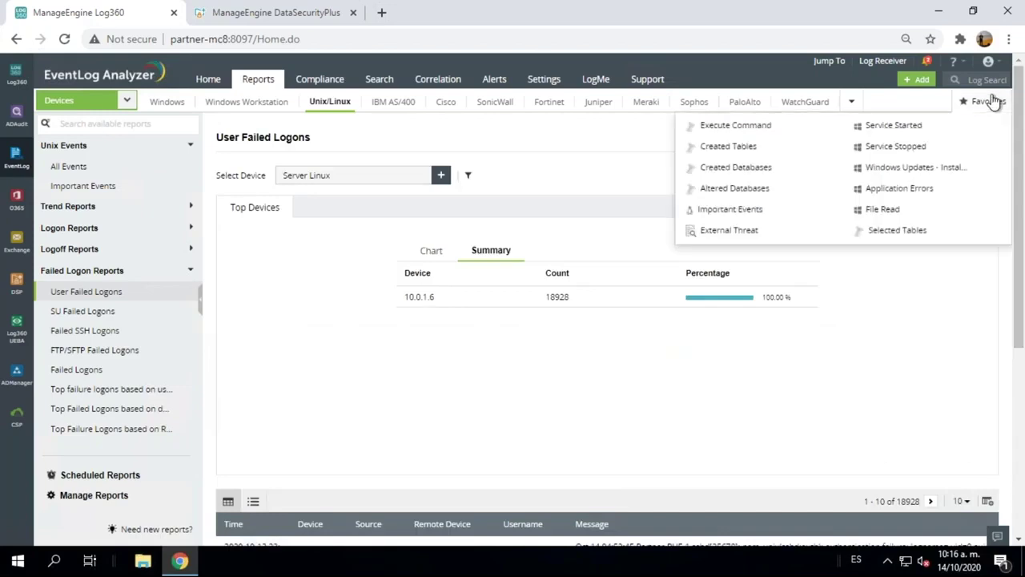
{"action": "left_click", "coordinate": [741, 232]}
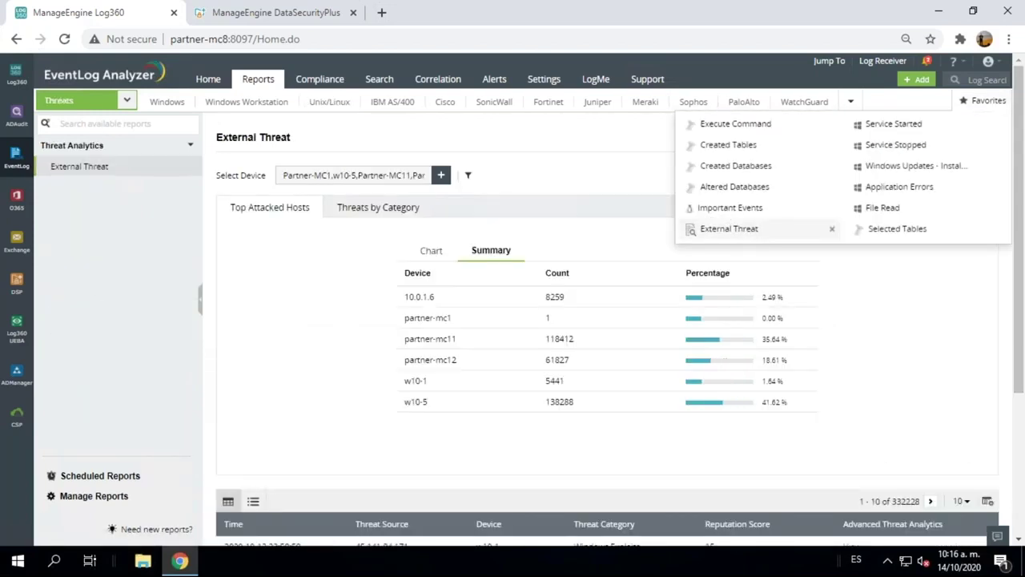
{"action": "left_click", "coordinate": [921, 339]}
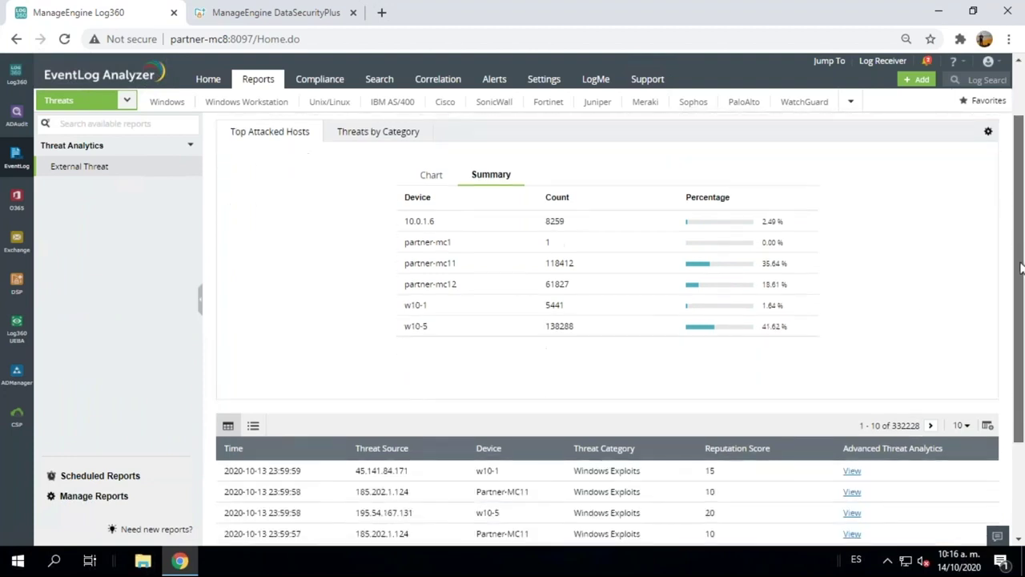
{"action": "scroll", "coordinate": [353, 188], "scroll_direction": "down", "scroll_amount": 1}
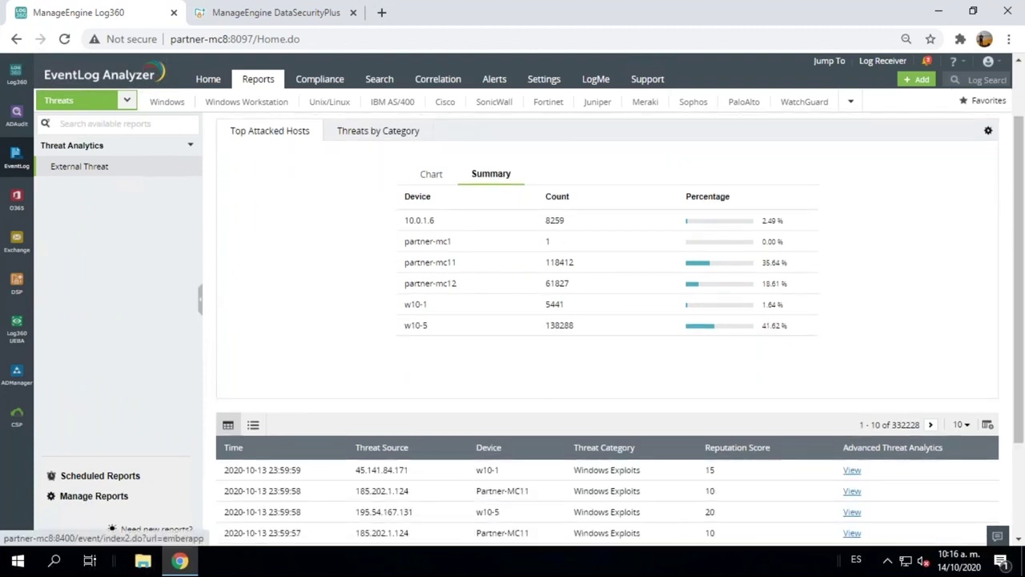
Show the external threats by category and review the listed threat sources, devices and reputation scores.
{"action": "left_click", "coordinate": [357, 134]}
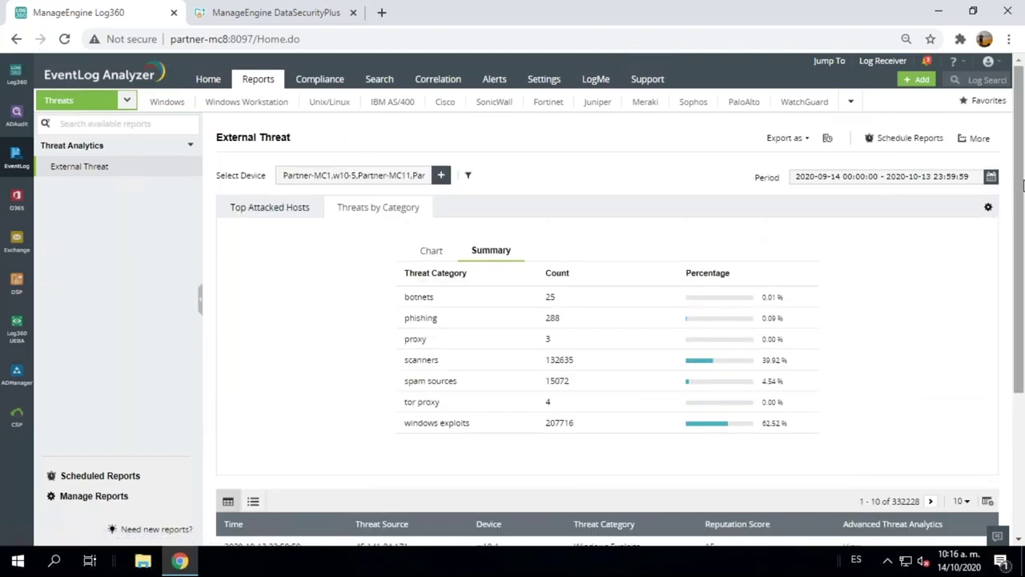
{"action": "left_click_drag", "start_coordinate": [1023, 186], "coordinate": [1021, 228]}
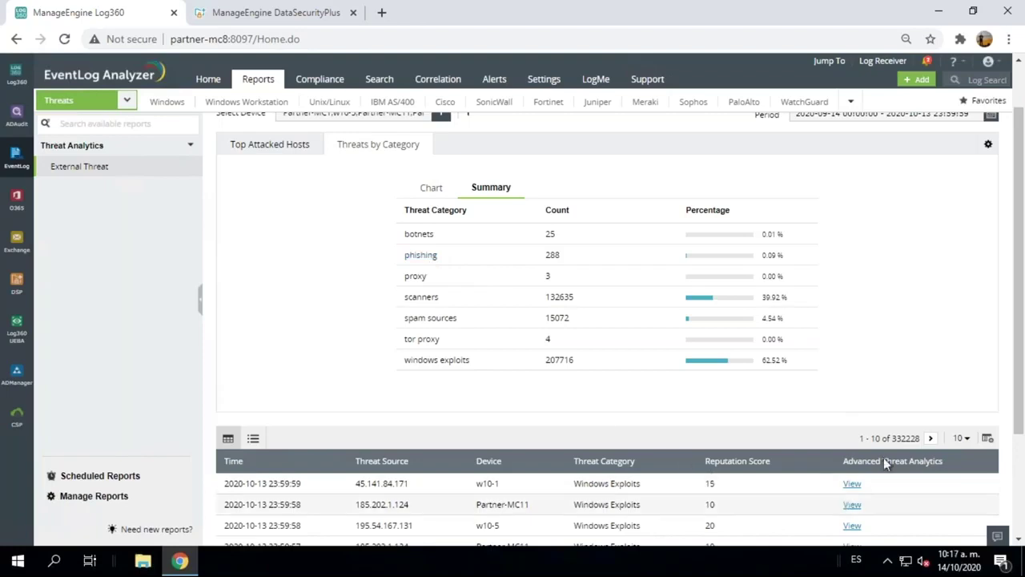
{"action": "left_click_drag", "start_coordinate": [1020, 302], "coordinate": [1000, 369]}
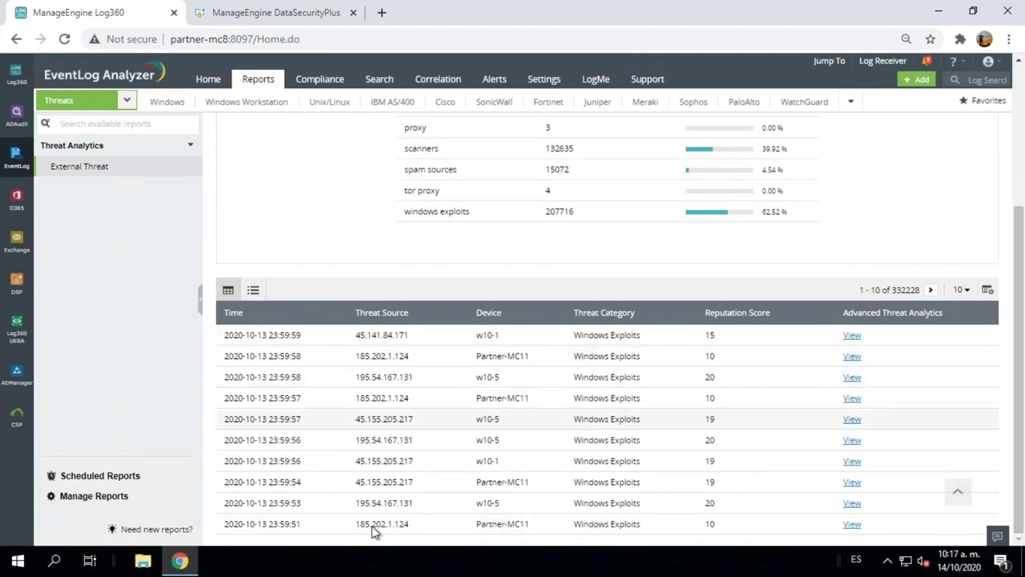
View the Advanced Threat Analytics for threat source 45.141.84.171, check its risk and geographic information, and close the details.
{"action": "left_click", "coordinate": [852, 338]}
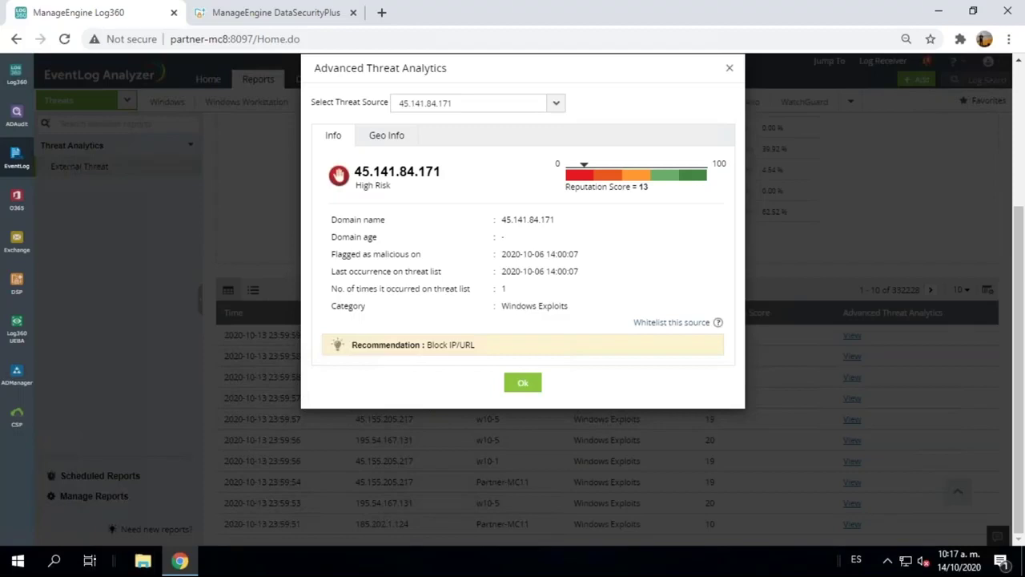
{"action": "left_click_drag", "start_coordinate": [441, 172], "coordinate": [361, 174]}
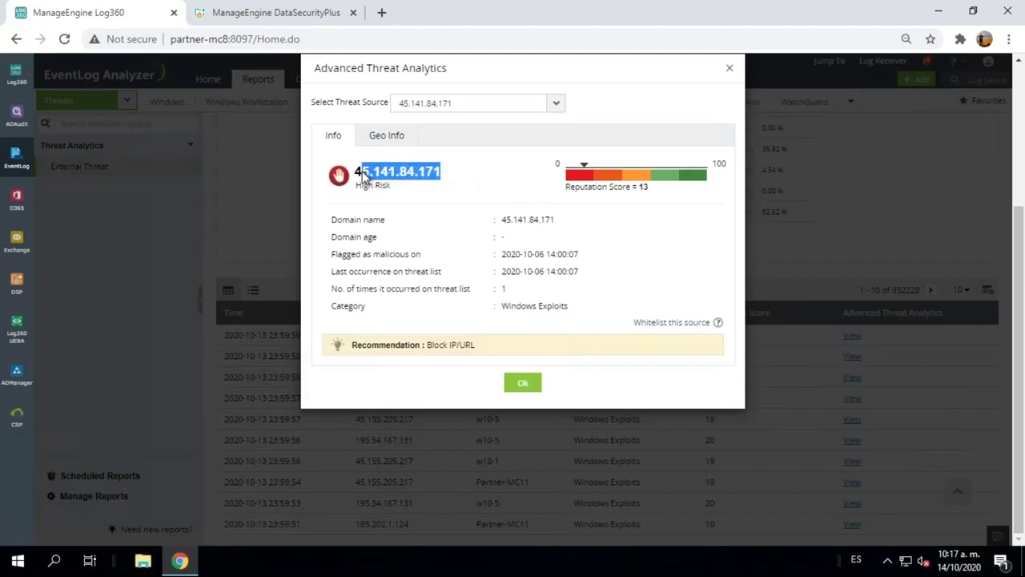
{"action": "left_click", "coordinate": [388, 137]}
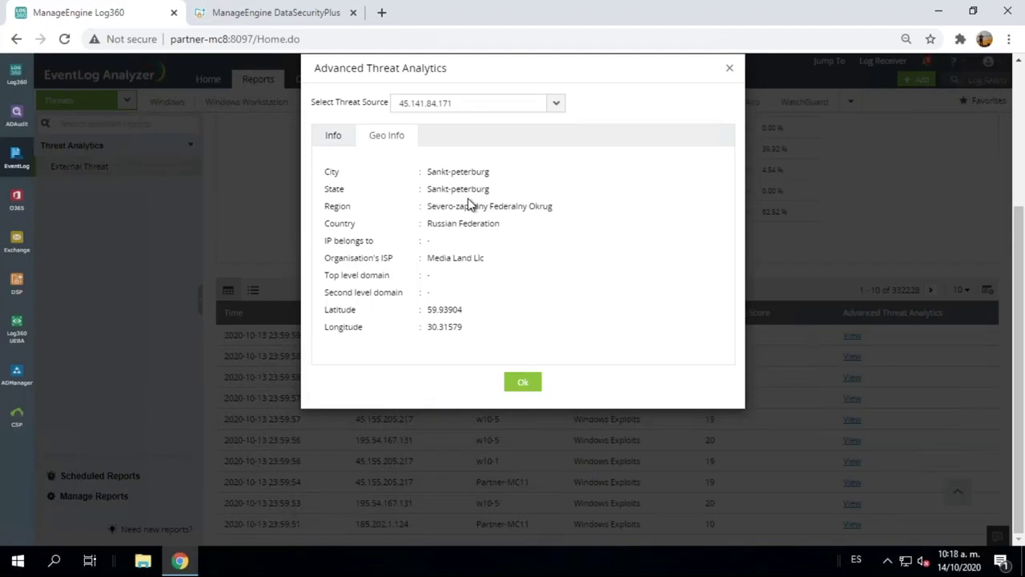
{"action": "left_click", "coordinate": [526, 383]}
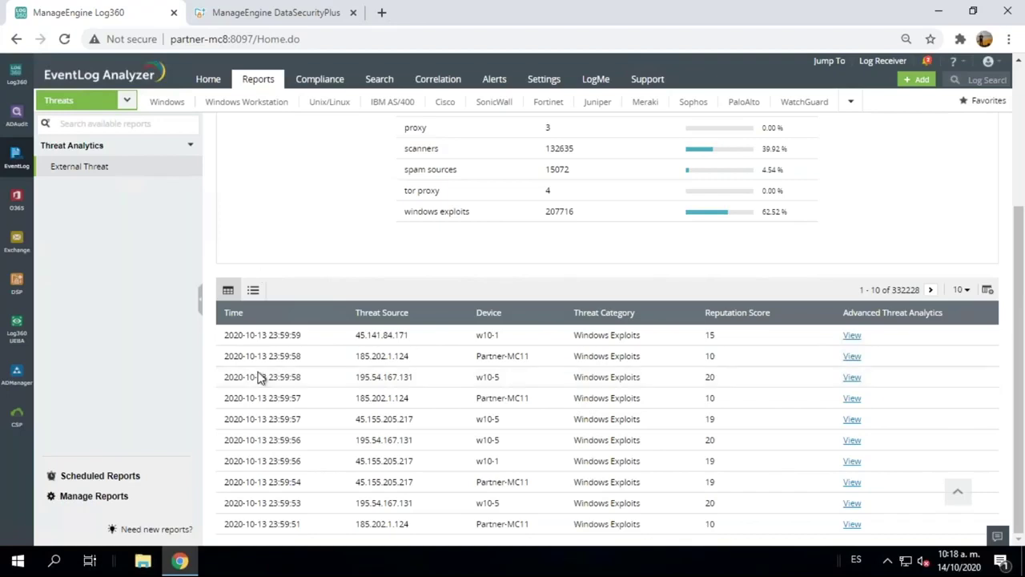
{"action": "left_click_drag", "start_coordinate": [1023, 315], "coordinate": [1023, 195]}
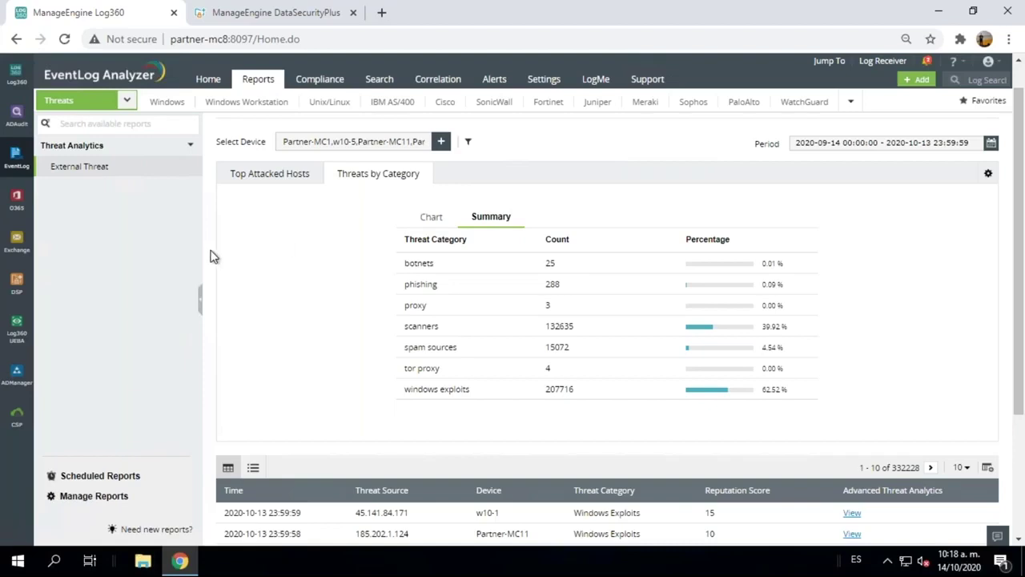
Switch to DataSecurity Plus and break down Partner-MC1's events for the last 7 days in the Global Overview server summary.
{"action": "left_click", "coordinate": [16, 297]}
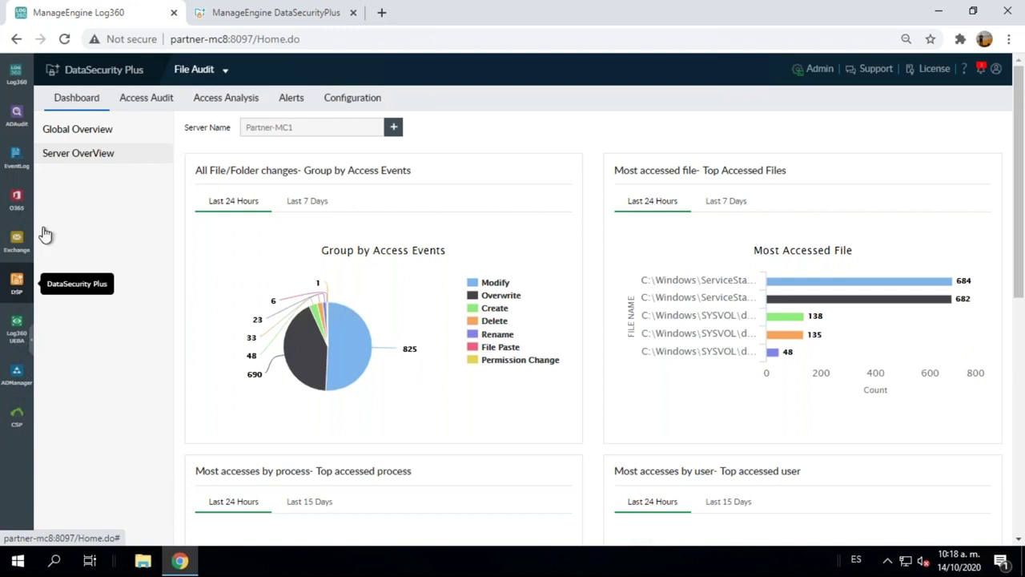
{"action": "left_click", "coordinate": [95, 131]}
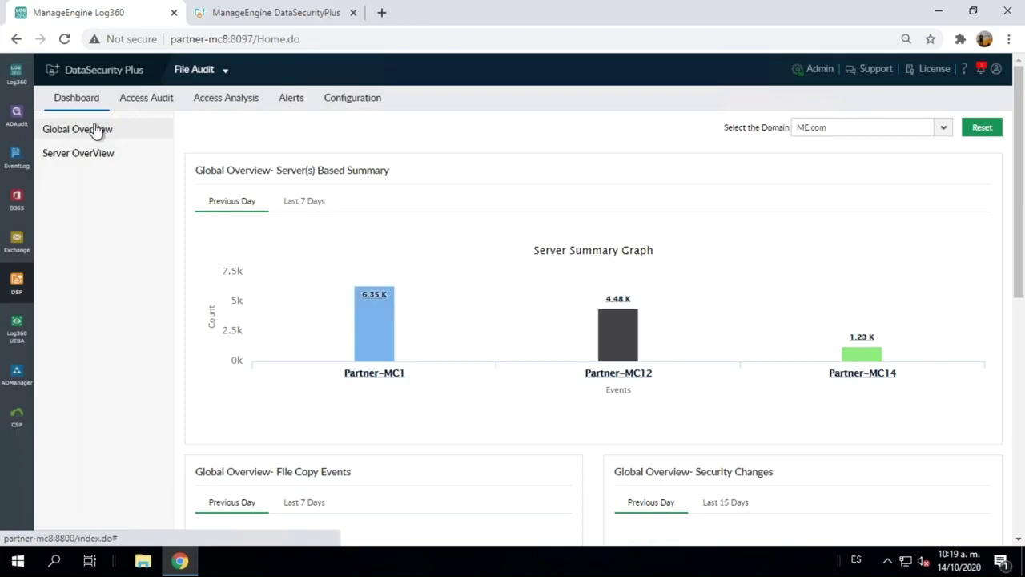
{"action": "left_click", "coordinate": [307, 203]}
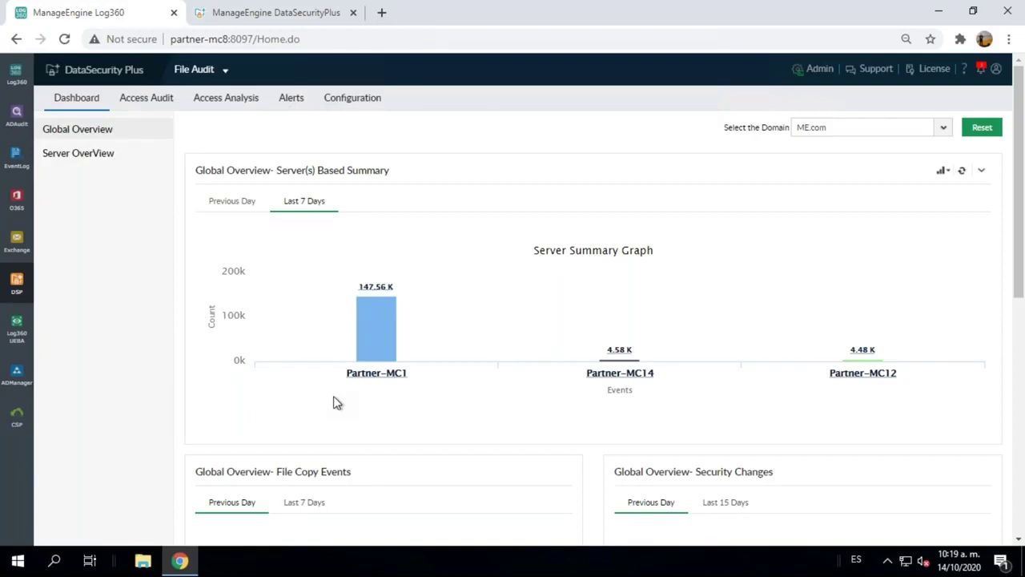
{"action": "left_click", "coordinate": [376, 349]}
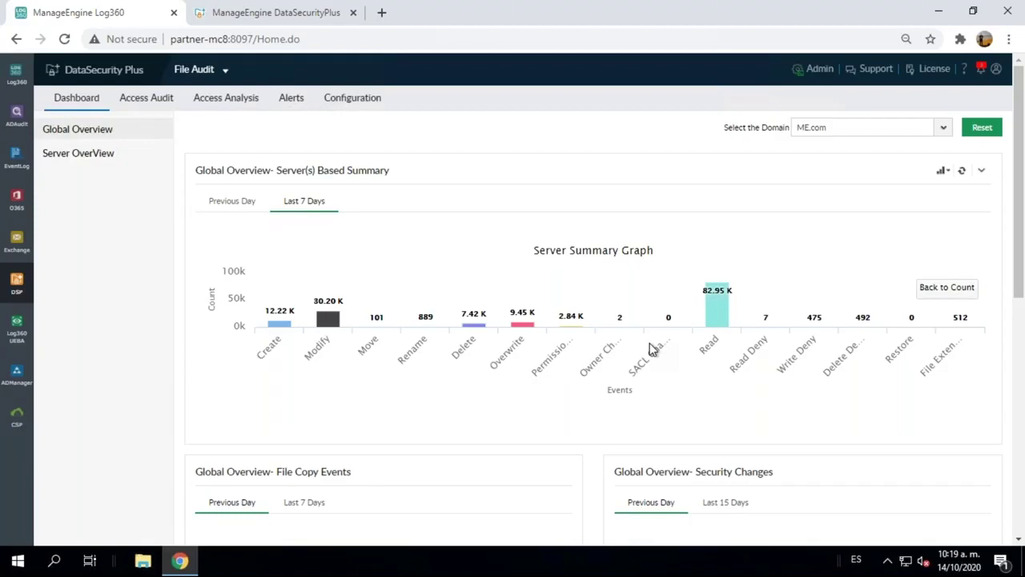
Open the detailed report of Partner-MC1's Read events, review the accessed file locations and accounts, and close it.
{"action": "left_click", "coordinate": [716, 316]}
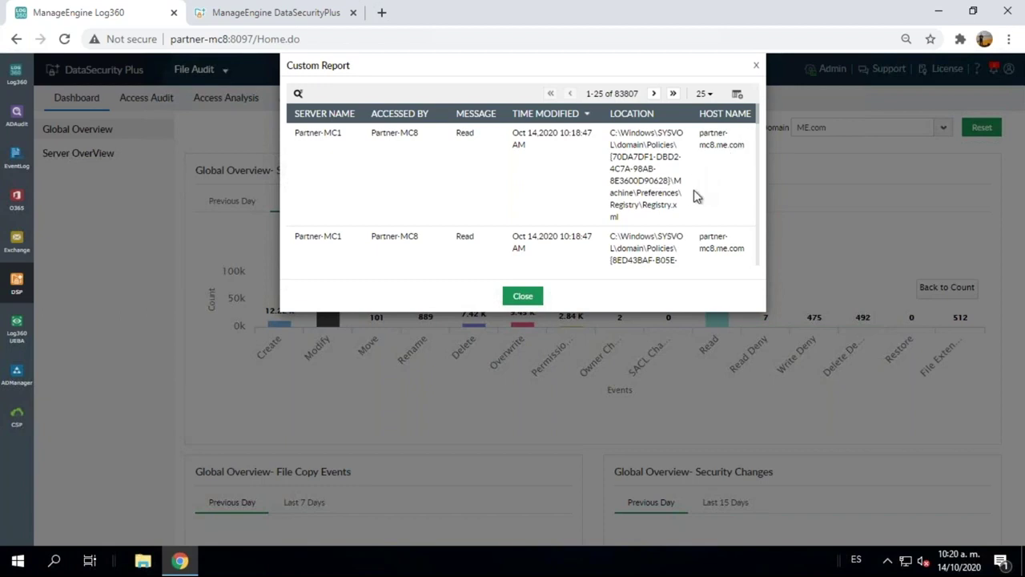
{"action": "left_click_drag", "start_coordinate": [653, 204], "coordinate": [678, 209]}
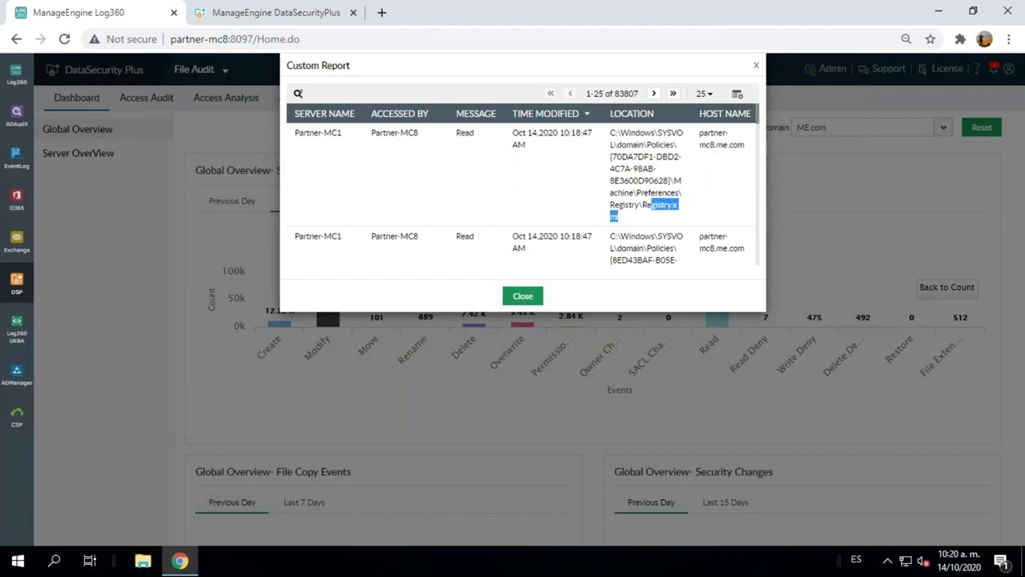
{"action": "left_click_drag", "start_coordinate": [757, 127], "coordinate": [758, 138]}
{"action": "scroll", "coordinate": [758, 137], "scroll_direction": "down", "scroll_amount": 2}
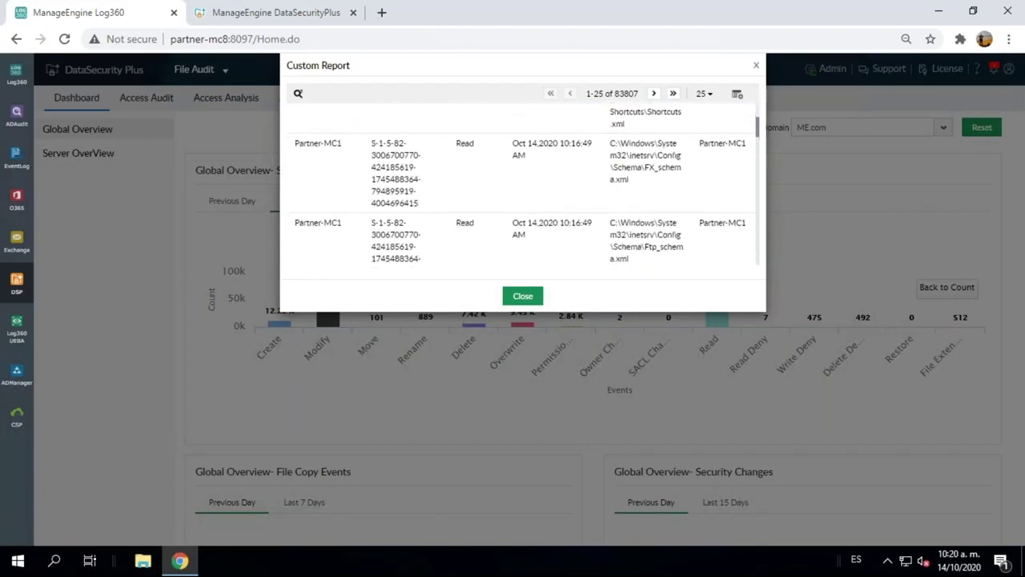
{"action": "left_click_drag", "start_coordinate": [758, 142], "coordinate": [757, 152]}
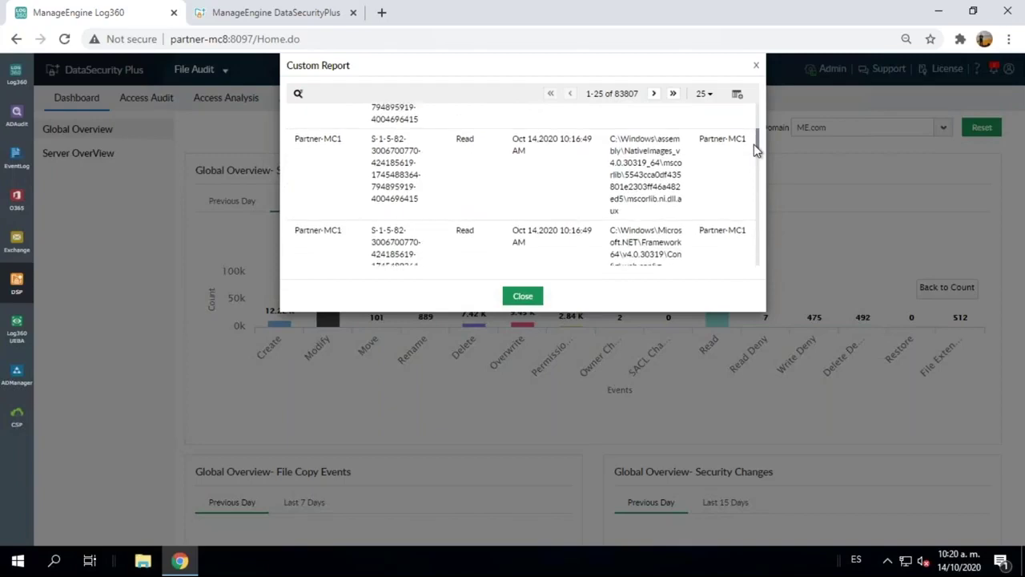
{"action": "scroll", "coordinate": [757, 150], "scroll_direction": "down", "scroll_amount": 2}
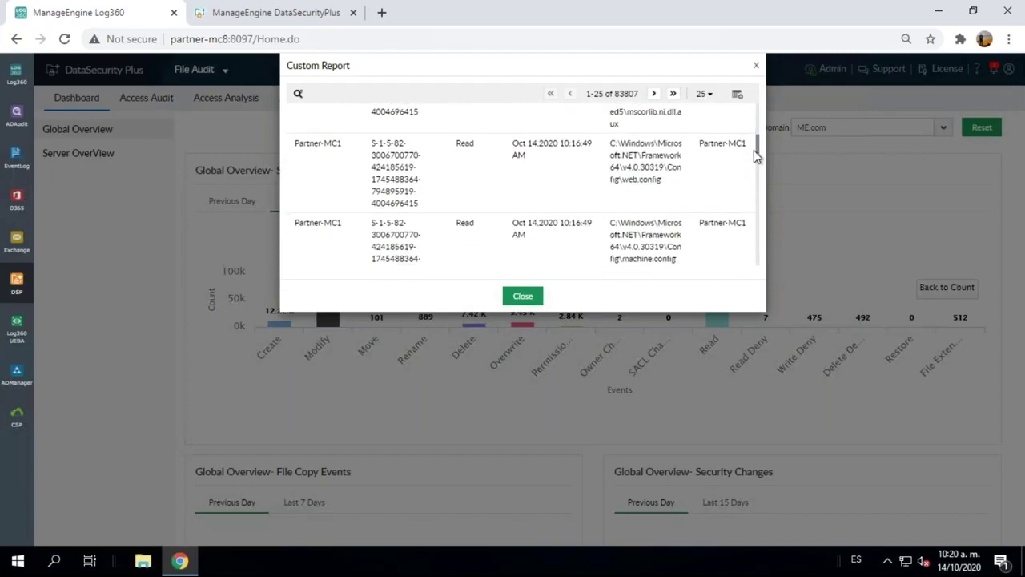
{"action": "left_click_drag", "start_coordinate": [754, 149], "coordinate": [754, 157]}
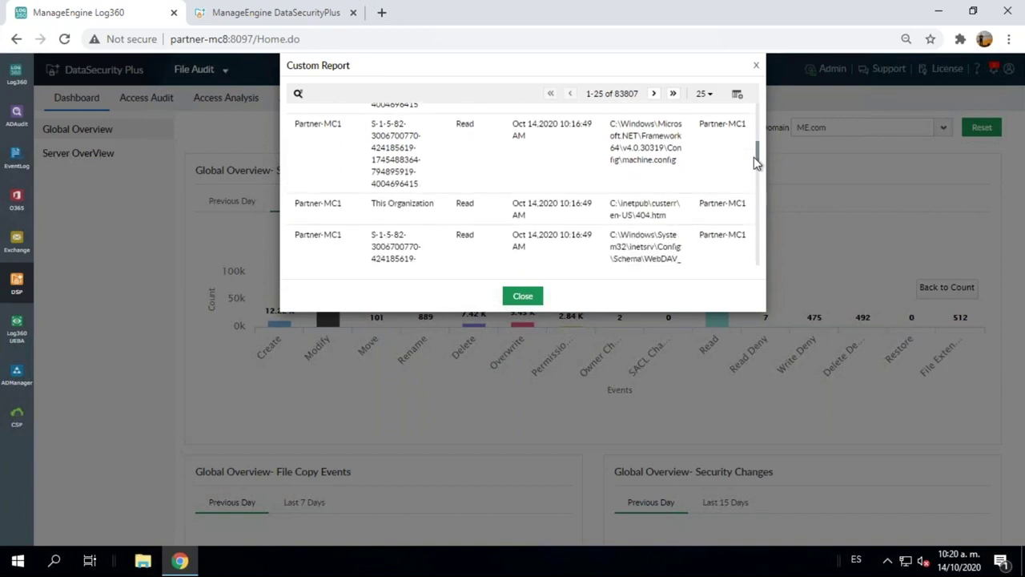
{"action": "left_click_drag", "start_coordinate": [753, 157], "coordinate": [757, 180]}
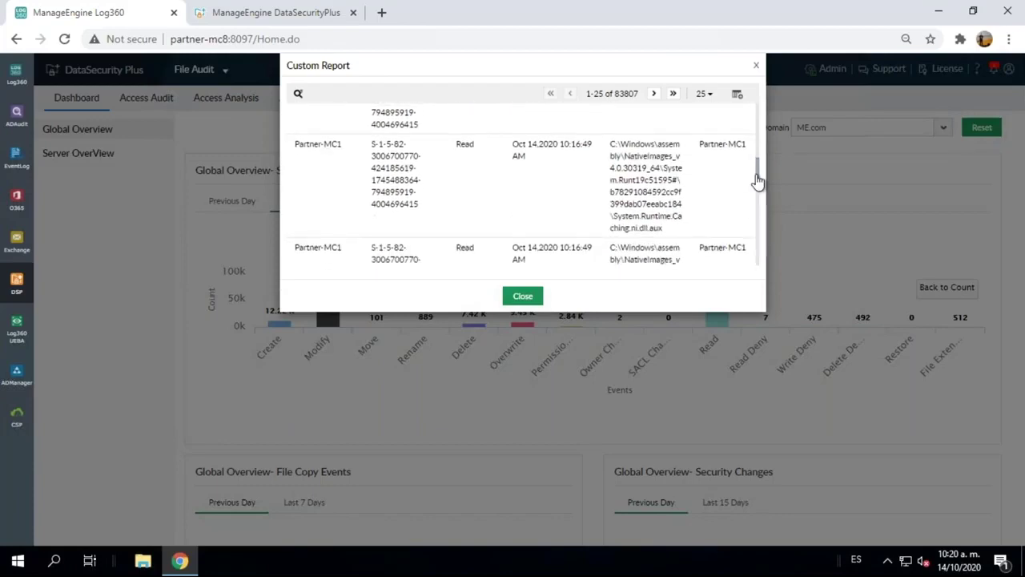
{"action": "left_click", "coordinate": [755, 65]}
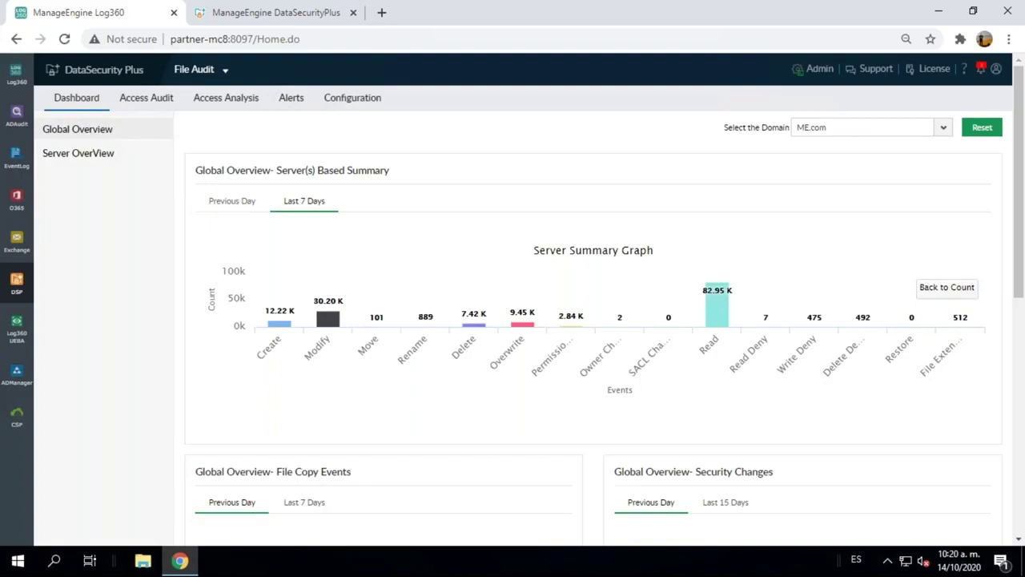
Switch to the File Analysis module and show the storage overview for server Partner-MC1.
{"action": "left_click", "coordinate": [203, 70]}
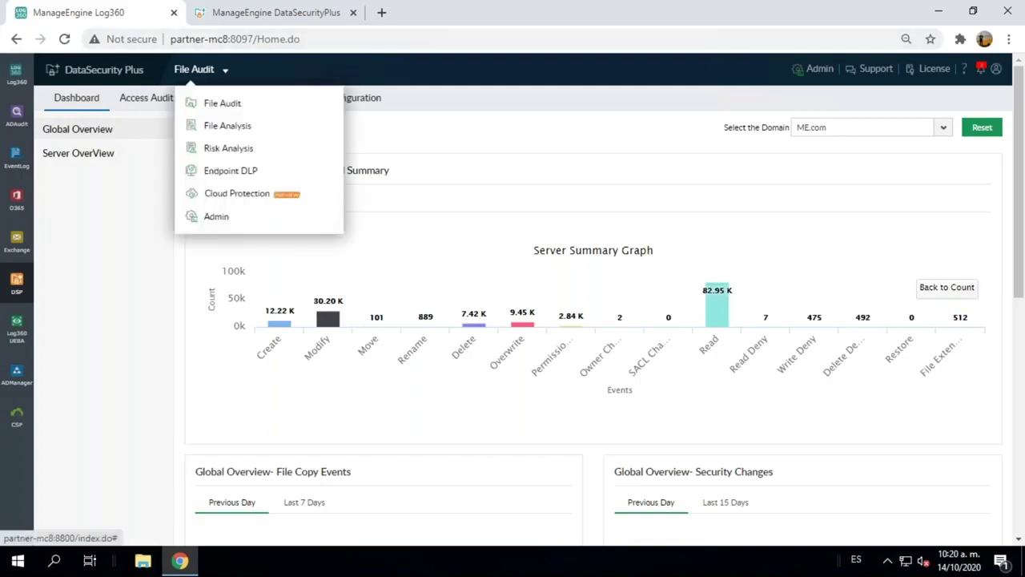
{"action": "left_click", "coordinate": [227, 128]}
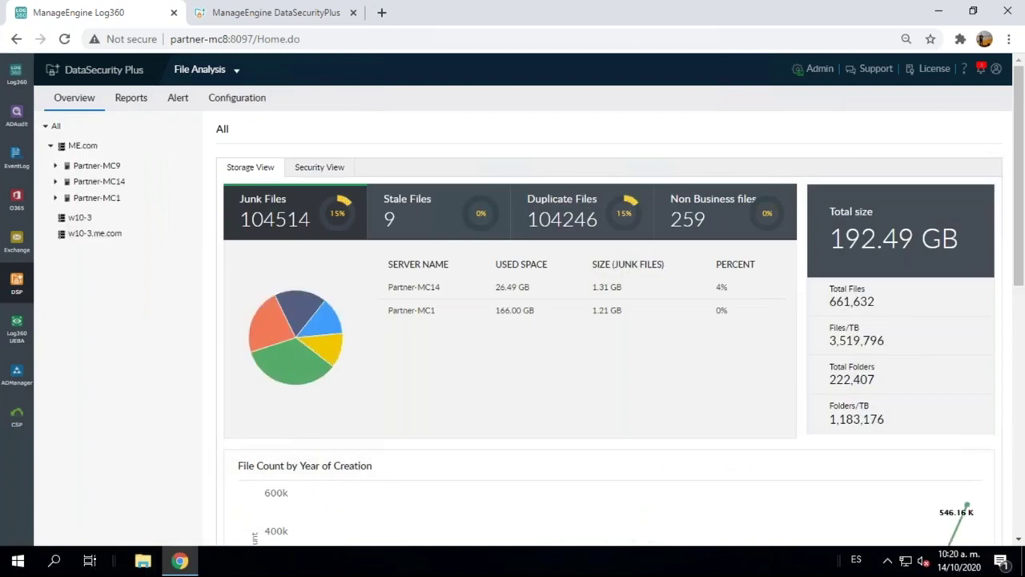
{"action": "left_click", "coordinate": [100, 200]}
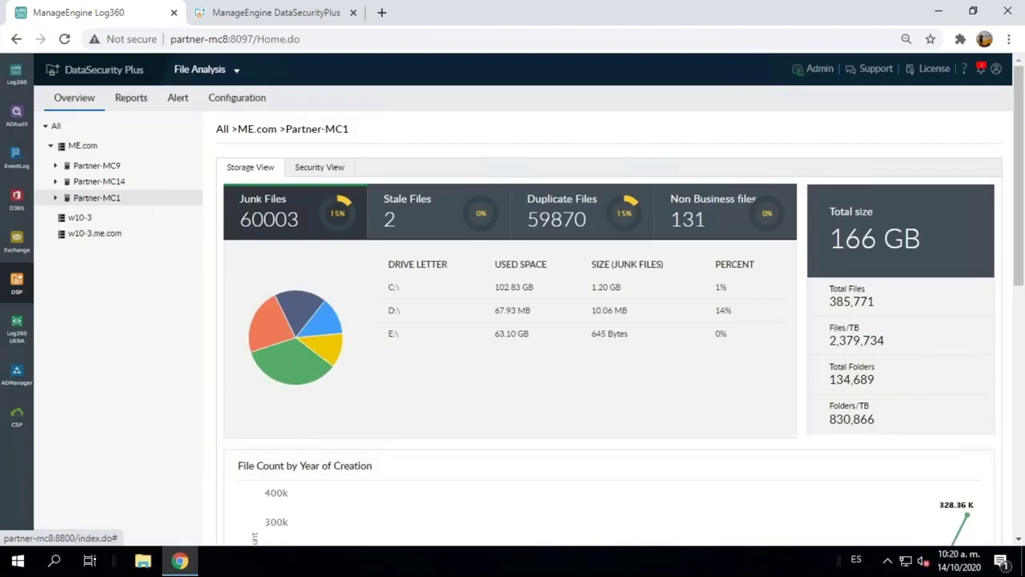
Expand Partner-MC1's drives in the File Analysis overview and review its junk files, file distribution, storage consumption and low-space disks.
{"action": "left_click", "coordinate": [136, 108]}
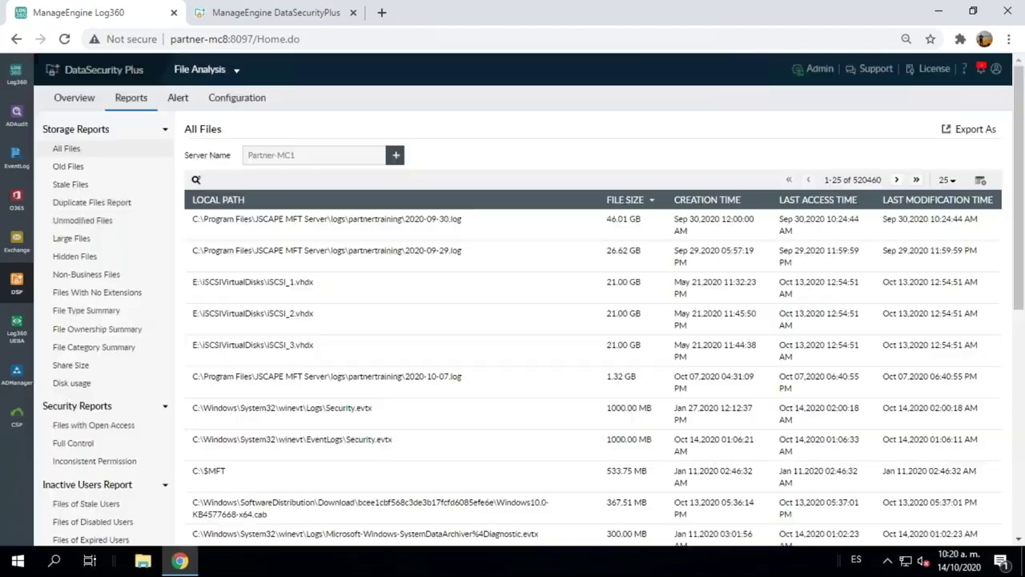
{"action": "left_click", "coordinate": [77, 103]}
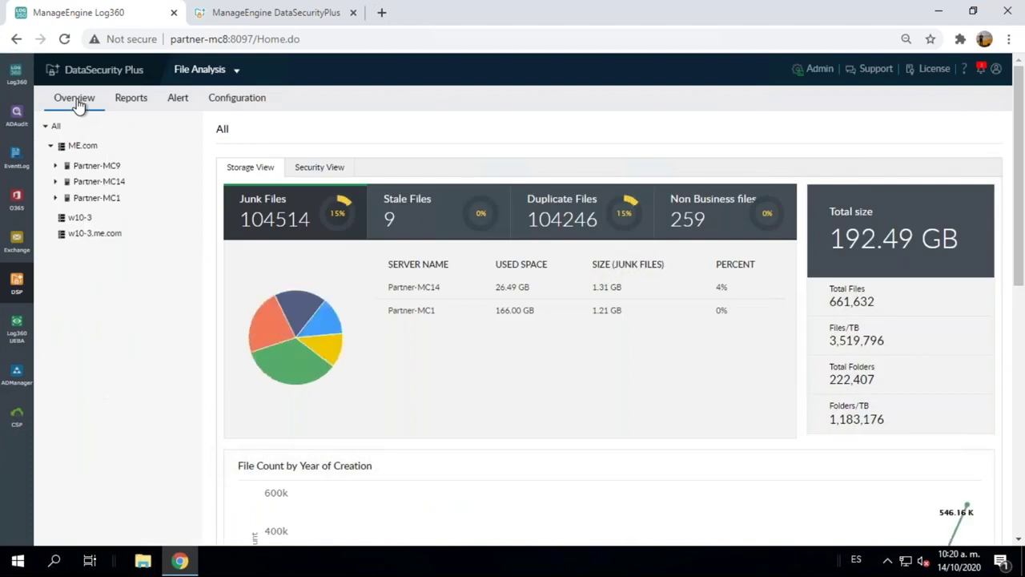
{"action": "left_click", "coordinate": [55, 199]}
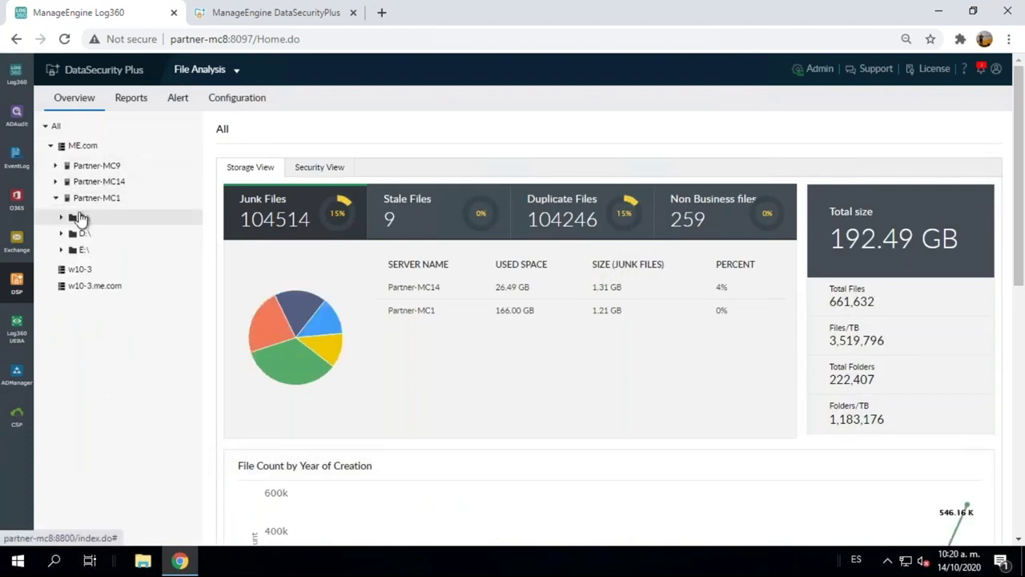
{"action": "left_click", "coordinate": [88, 202]}
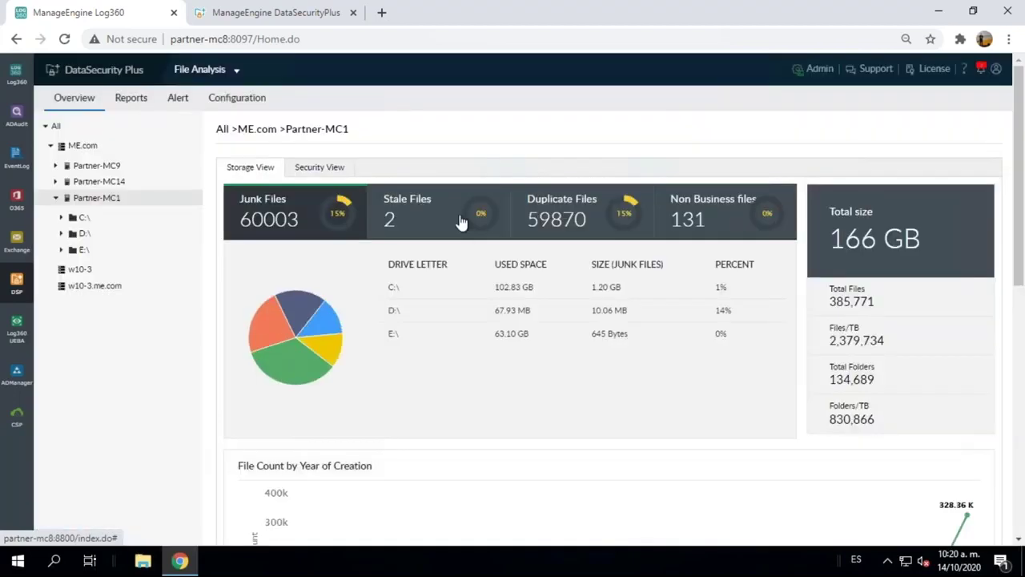
{"action": "scroll", "coordinate": [1022, 187], "scroll_direction": "down", "scroll_amount": 2}
{"action": "left_click_drag", "start_coordinate": [1023, 233], "coordinate": [1023, 388]}
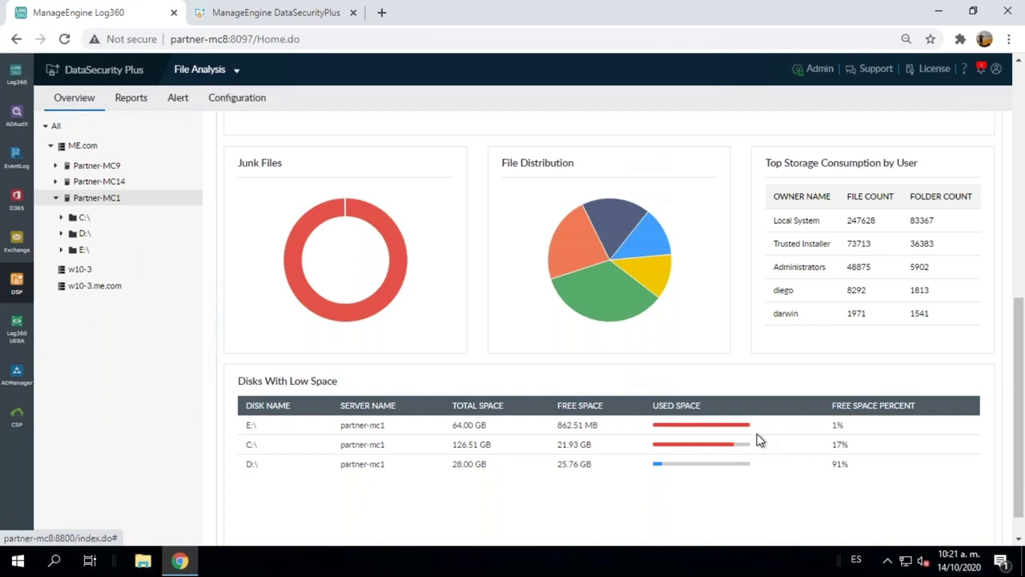
{"action": "left_click_drag", "start_coordinate": [1020, 353], "coordinate": [1022, 148]}
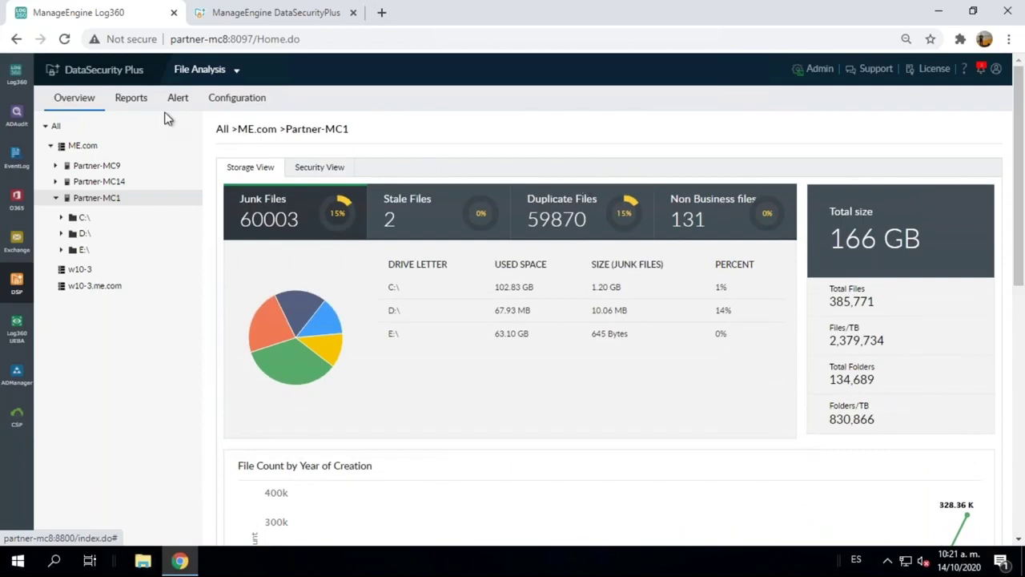
Review the All Files storage report for Partner-MC1 and open its Hidden Files report.
{"action": "left_click", "coordinate": [131, 98]}
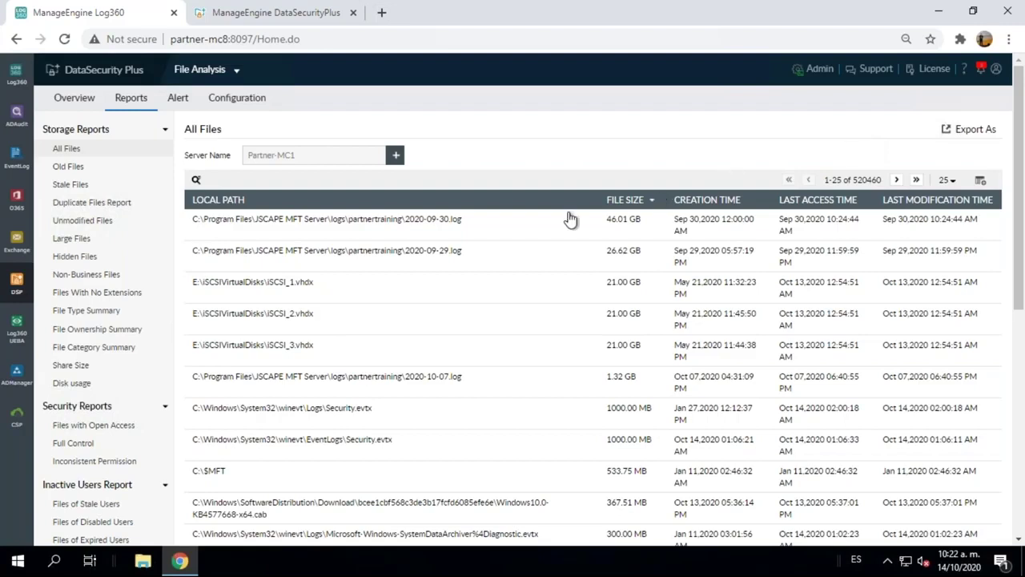
{"action": "right_click", "coordinate": [408, 223]}
{"action": "left_click", "coordinate": [382, 220]}
{"action": "left_click", "coordinate": [101, 263]}
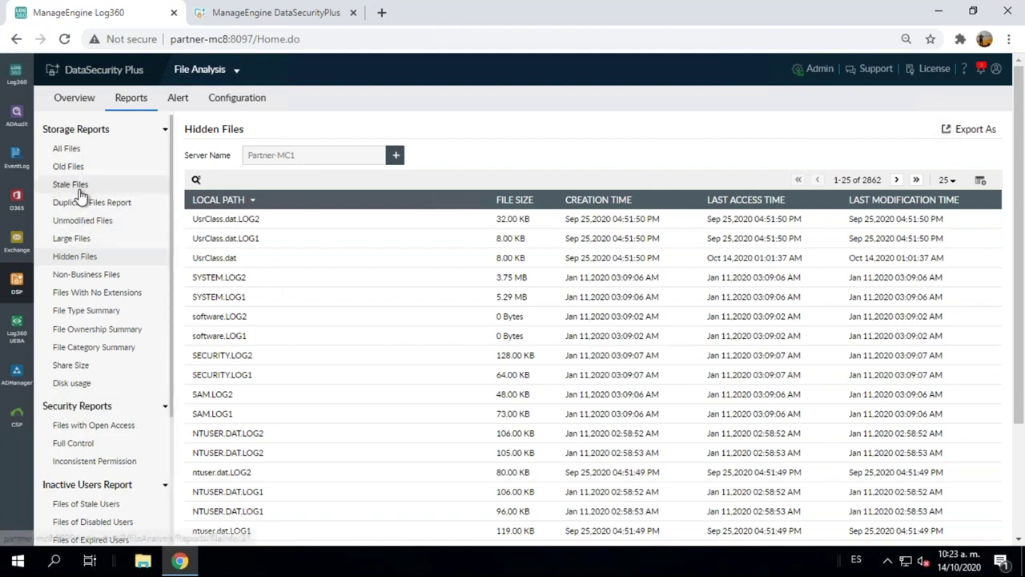
Review the Old Files report for Partner-MC1 and open the Duplicate Files Report.
{"action": "left_click", "coordinate": [69, 169]}
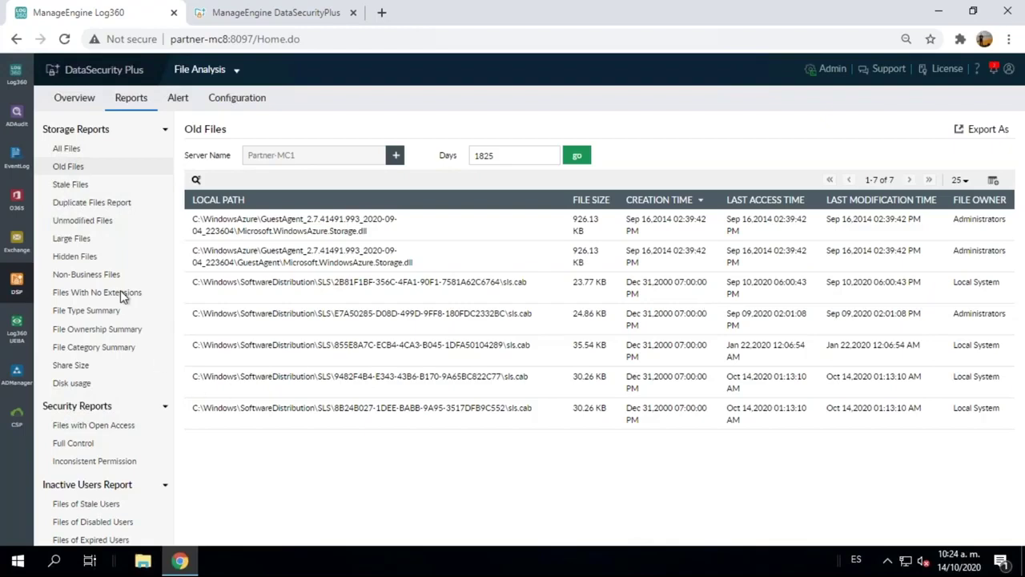
{"action": "left_click", "coordinate": [81, 204]}
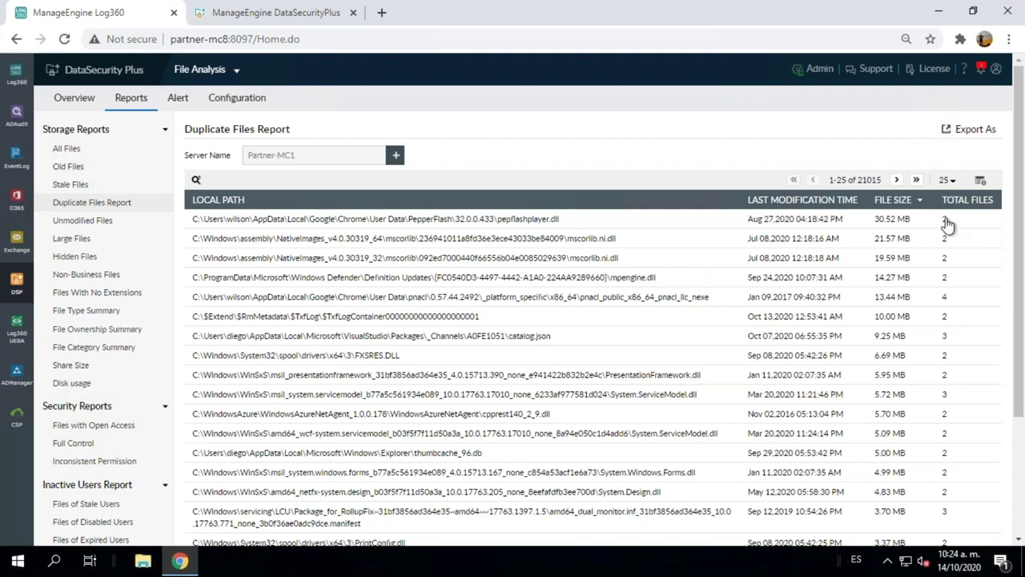
List the duplicates of pepflashplayer.dll, select the second copy for deletion, and cancel the deletion at the confirmation.
{"action": "left_click", "coordinate": [455, 220]}
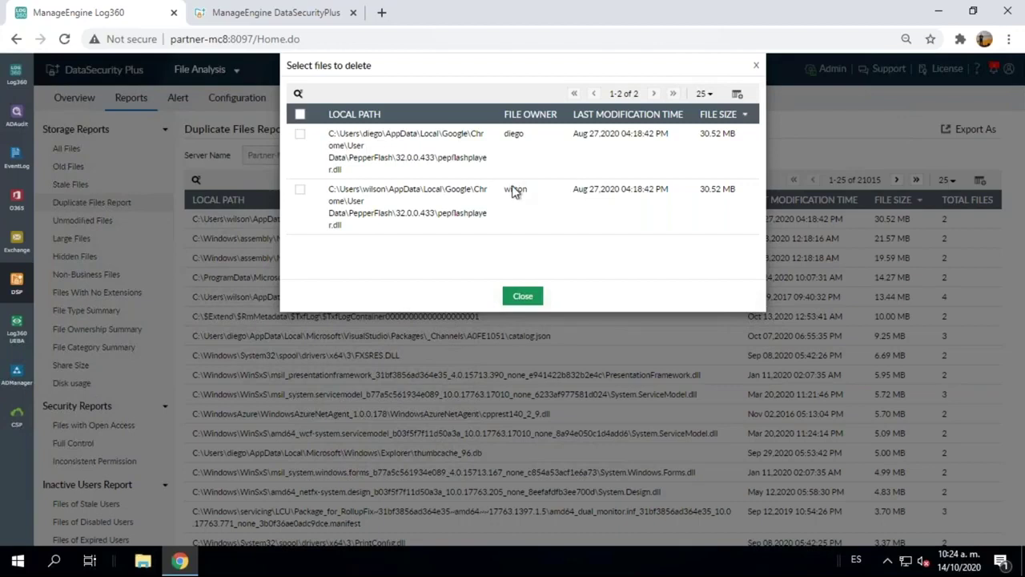
{"action": "left_click", "coordinate": [300, 193]}
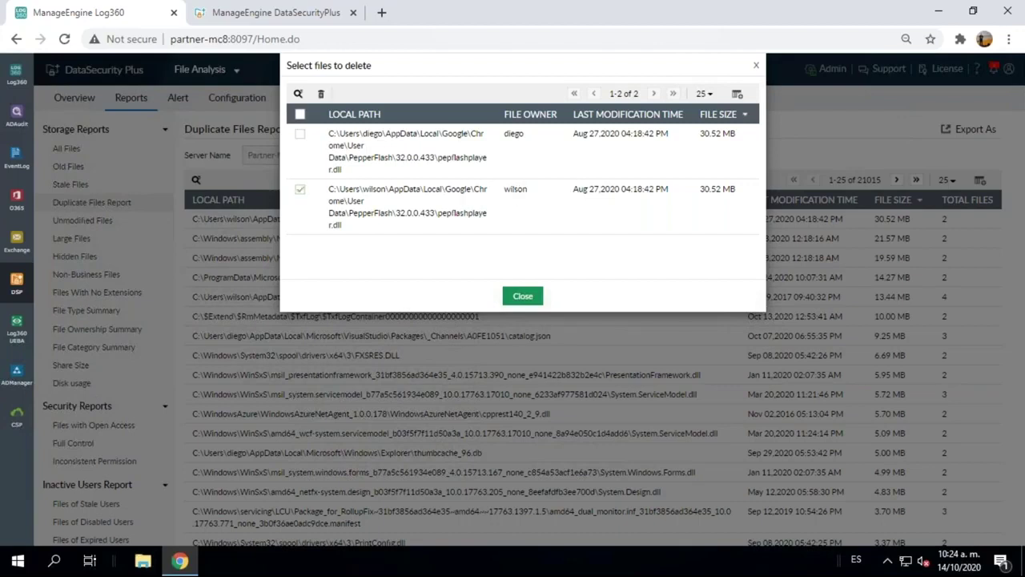
{"action": "left_click", "coordinate": [322, 94]}
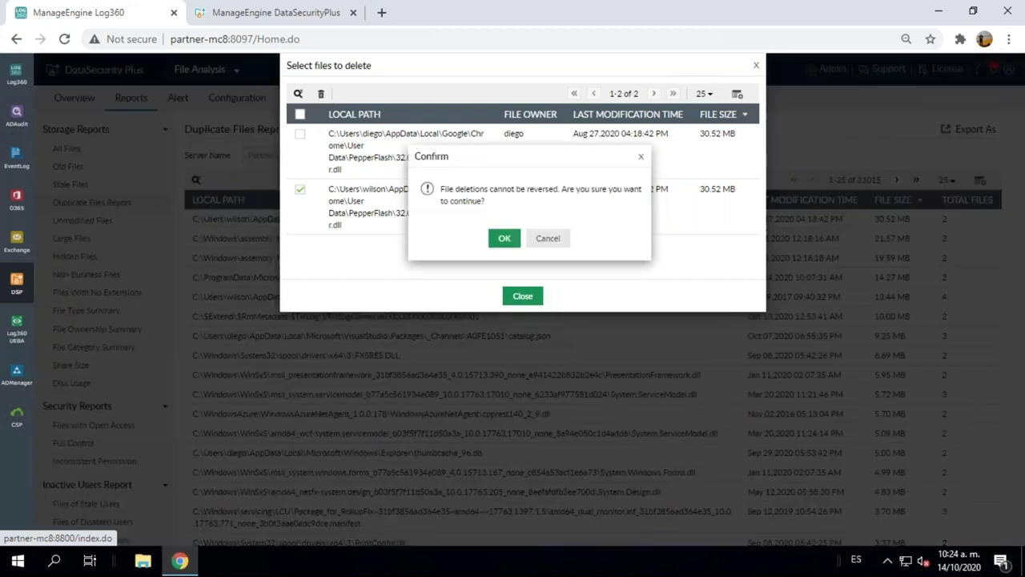
{"action": "left_click", "coordinate": [549, 250]}
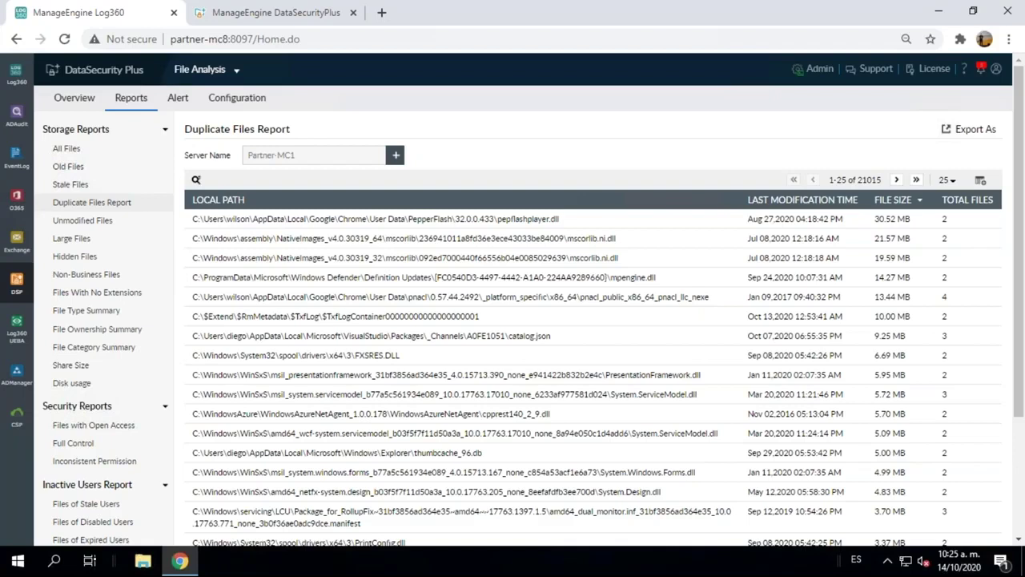
Switch to the Risk Analysis module and open the first messages.json record in the All Records report.
{"action": "left_click", "coordinate": [200, 70]}
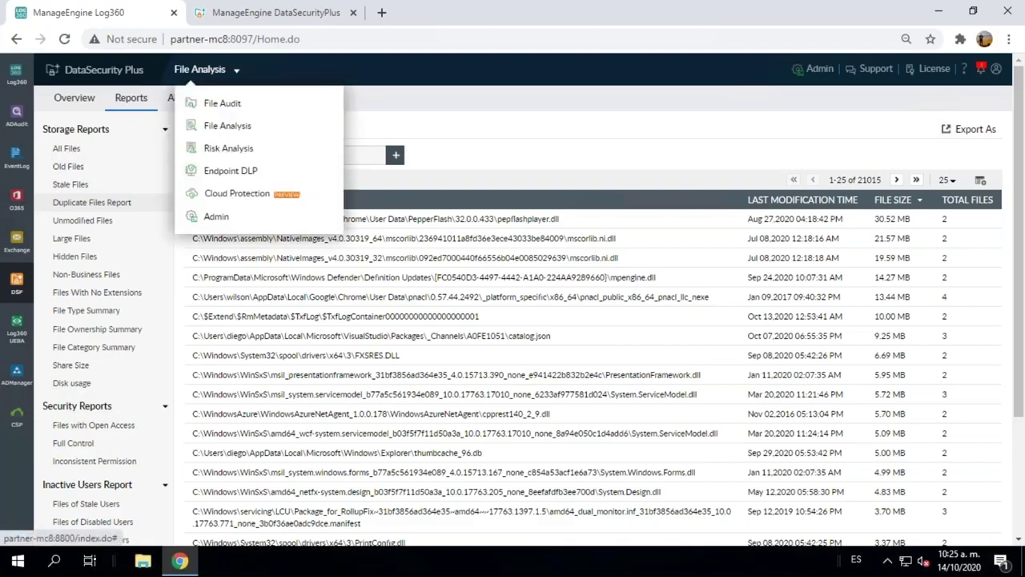
{"action": "left_click", "coordinate": [222, 150]}
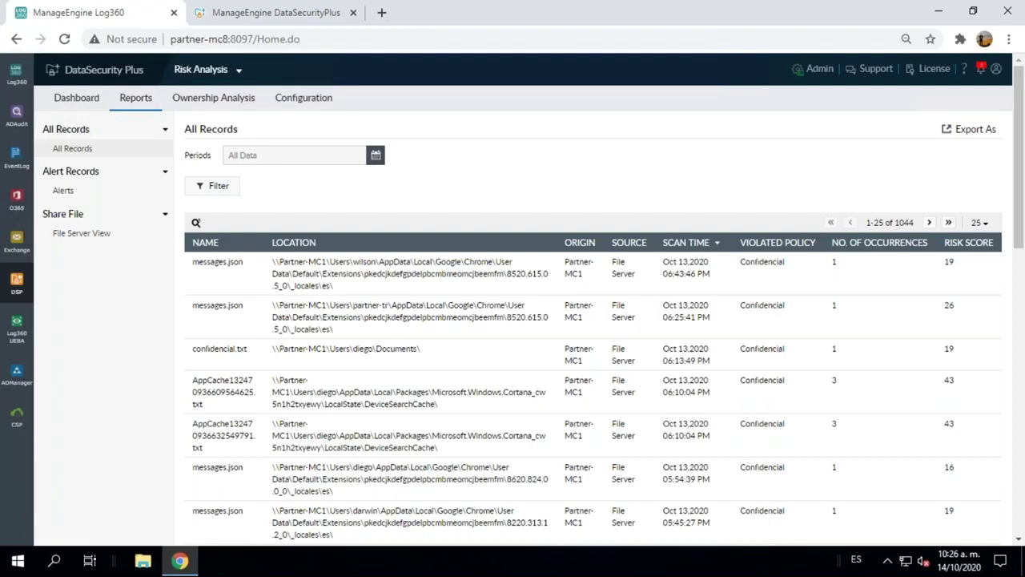
{"action": "left_click", "coordinate": [358, 277]}
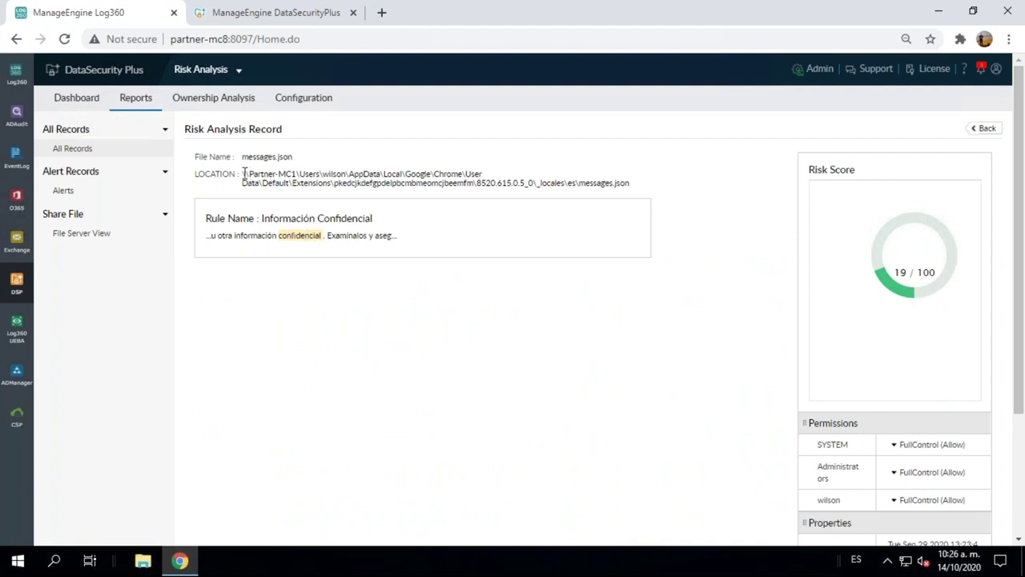
Examine the messages.json record's file location and the text matched by the Información Confidencial rule.
{"action": "left_click_drag", "start_coordinate": [243, 174], "coordinate": [377, 172]}
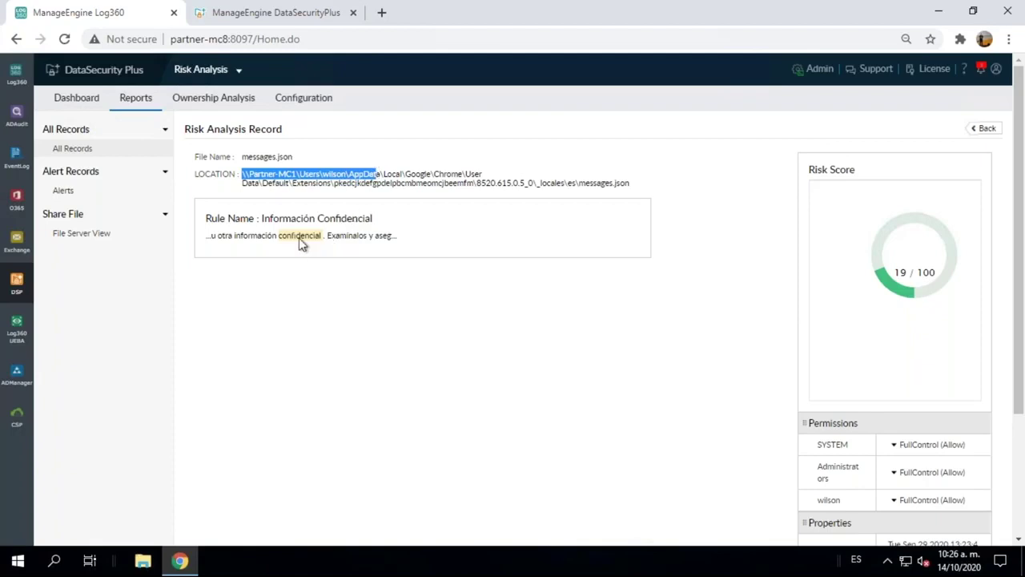
{"action": "left_click_drag", "start_coordinate": [279, 235], "coordinate": [319, 239]}
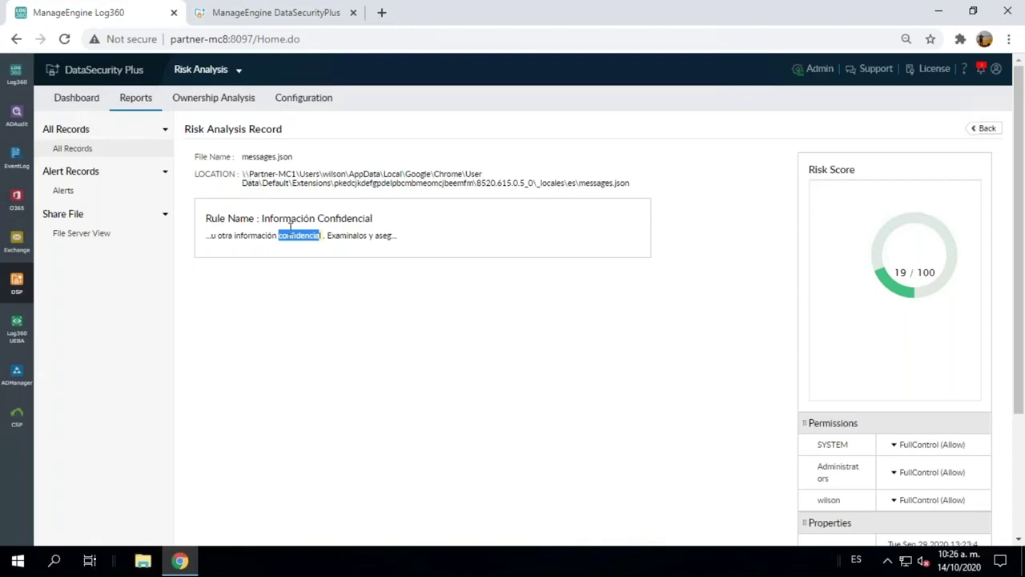
{"action": "left_click_drag", "start_coordinate": [251, 174], "coordinate": [475, 172]}
{"action": "left_click", "coordinate": [408, 174]}
{"action": "left_click_drag", "start_coordinate": [317, 173], "coordinate": [347, 173]}
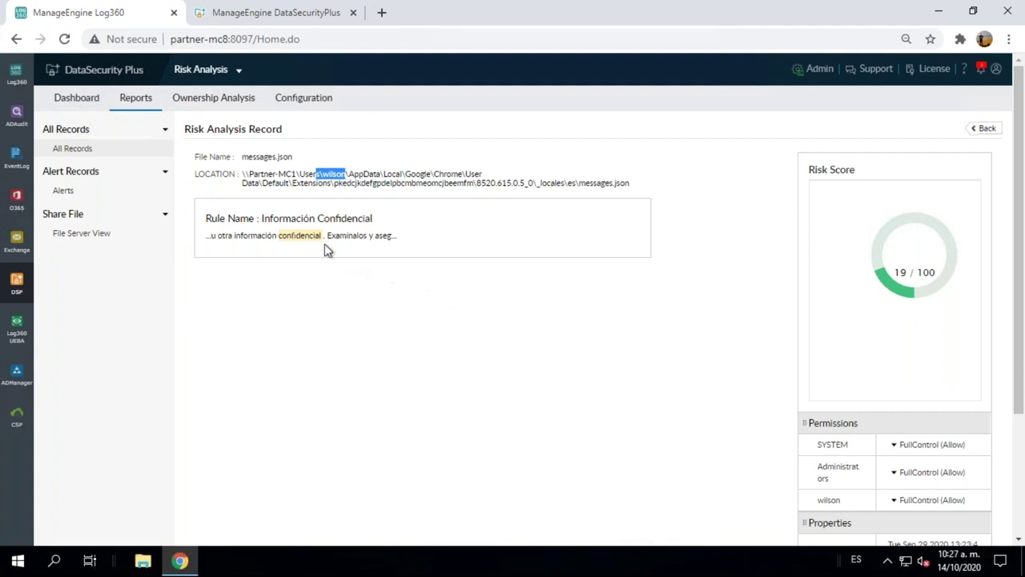
{"action": "left_click_drag", "start_coordinate": [215, 234], "coordinate": [397, 236]}
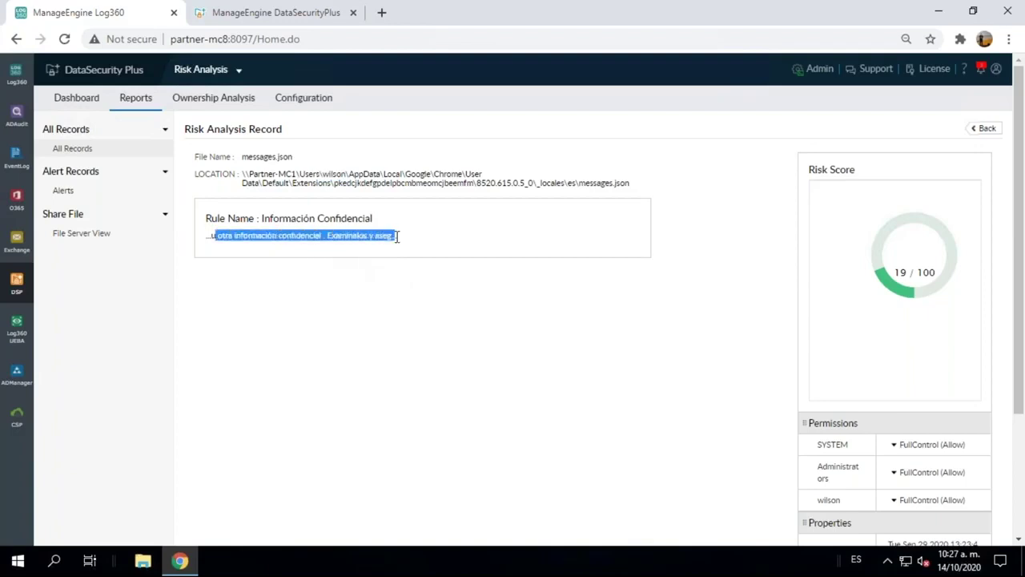
{"action": "left_click", "coordinate": [309, 234]}
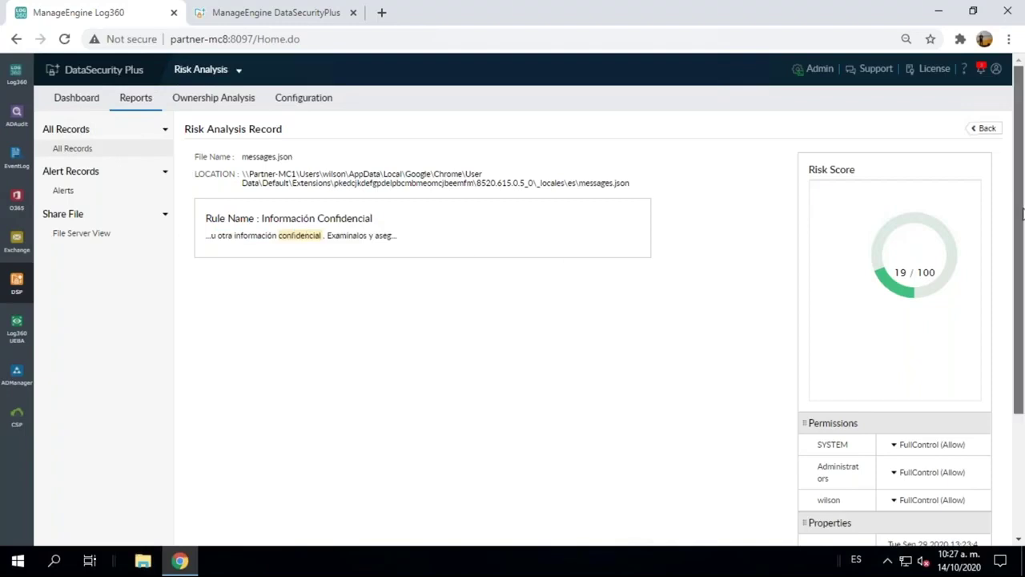
Review the messages.json record's permissions and its creation, last accessed and last modified times.
{"action": "scroll", "coordinate": [1021, 256], "scroll_direction": "down", "scroll_amount": 2}
{"action": "scroll", "coordinate": [923, 298], "scroll_direction": "down", "scroll_amount": 1}
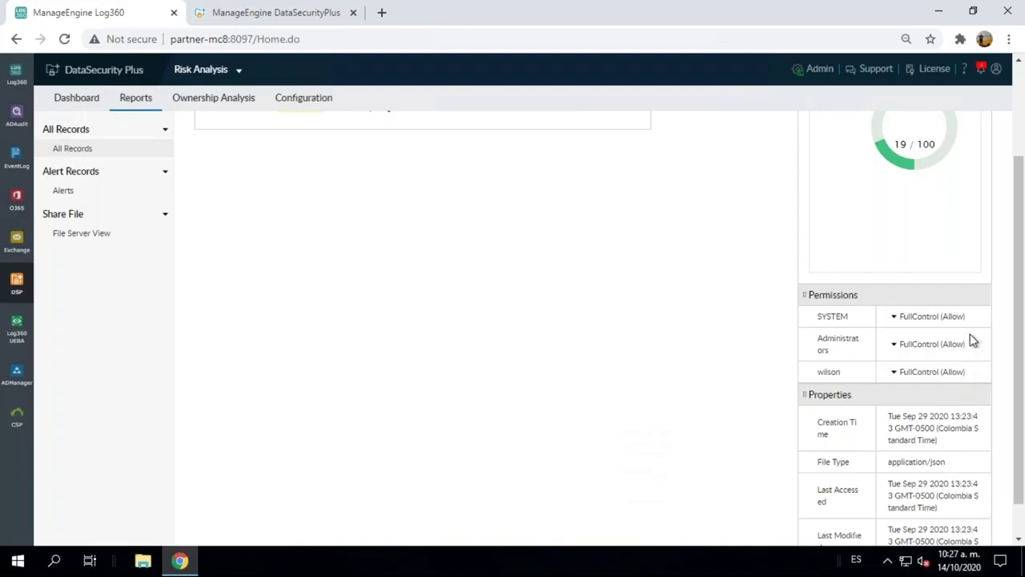
{"action": "scroll", "coordinate": [1022, 299], "scroll_direction": "down", "scroll_amount": 1}
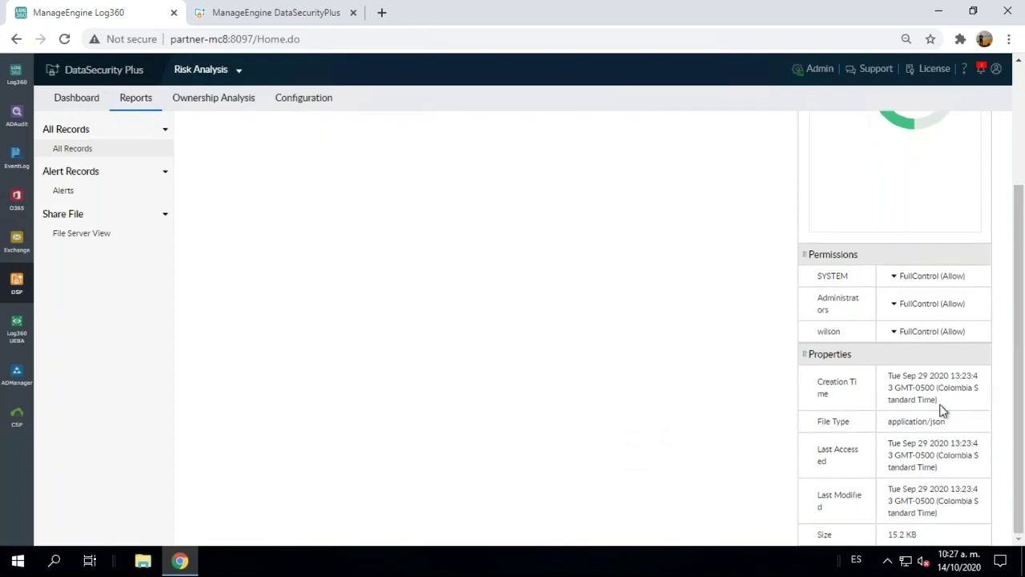
{"action": "left_click_drag", "start_coordinate": [939, 399], "coordinate": [888, 373]}
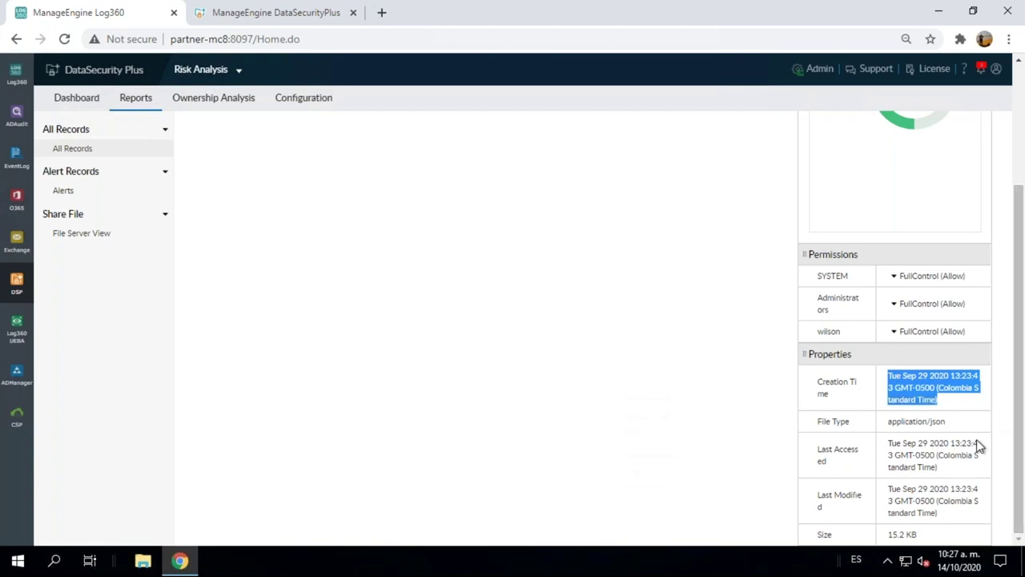
{"action": "left_click_drag", "start_coordinate": [910, 442], "coordinate": [947, 441]}
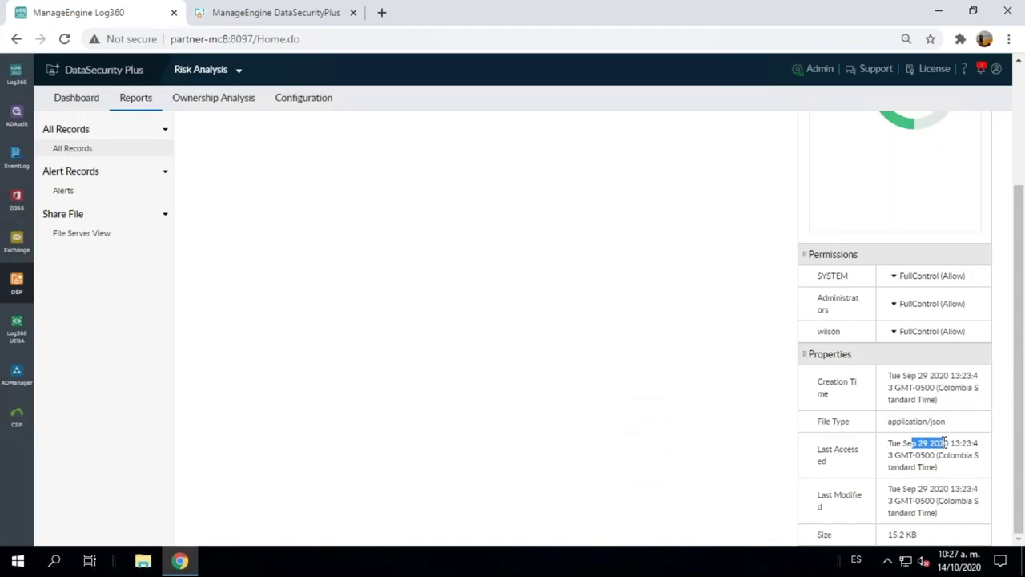
{"action": "left_click_drag", "start_coordinate": [897, 487], "coordinate": [957, 486]}
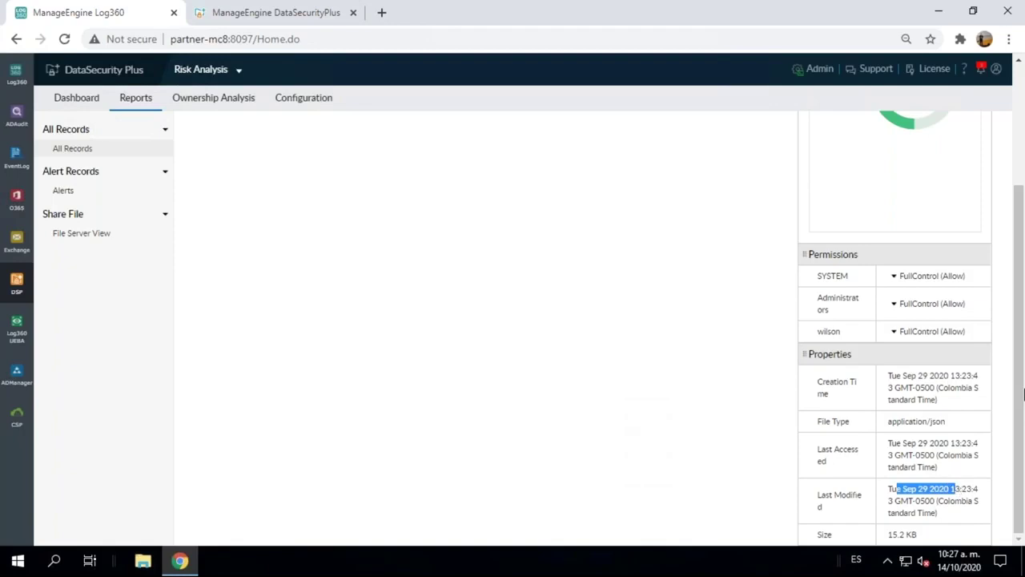
{"action": "left_click_drag", "start_coordinate": [1020, 348], "coordinate": [1023, 278]}
{"action": "scroll", "coordinate": [1023, 278], "scroll_direction": "up", "scroll_amount": 1}
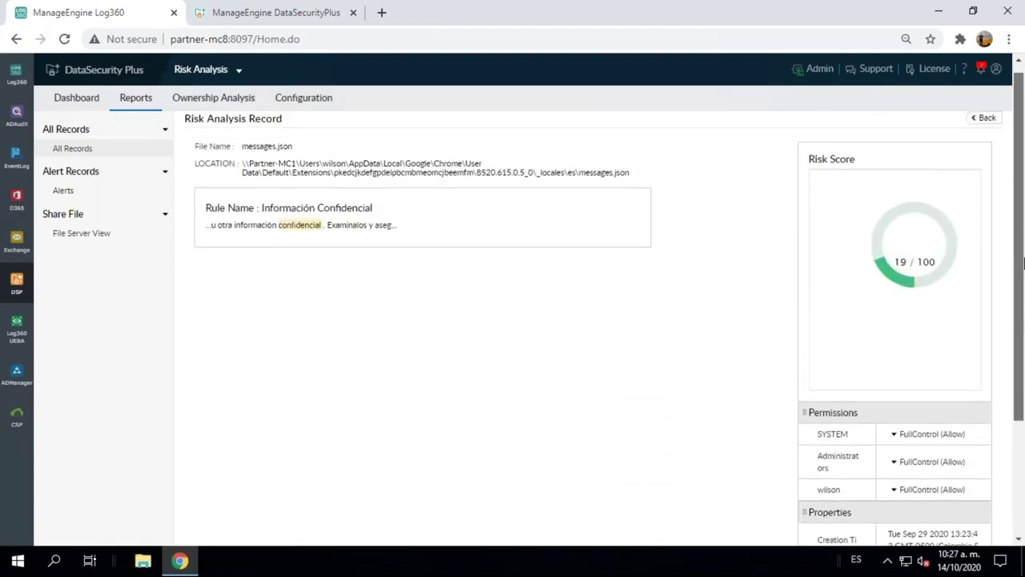
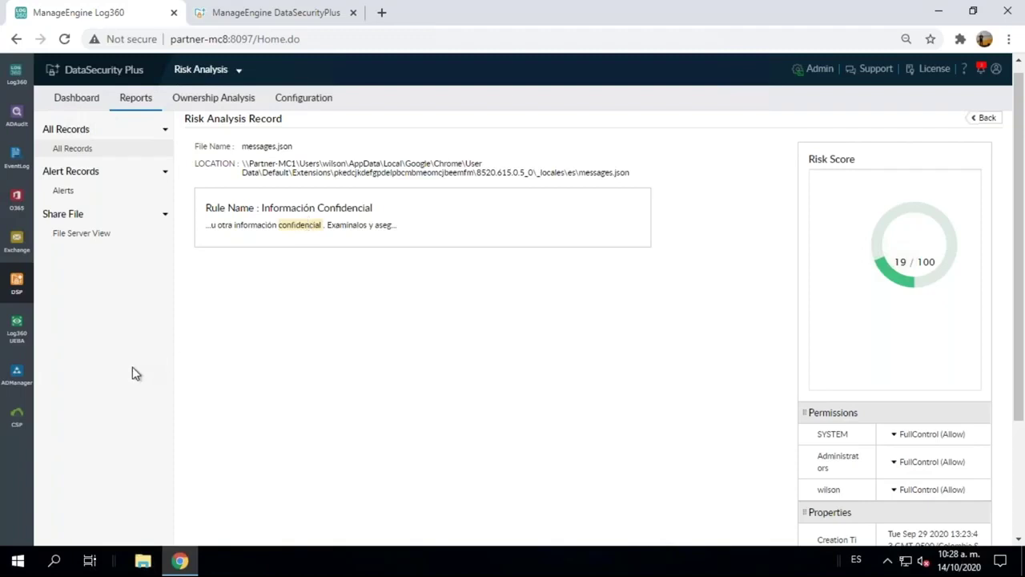
Switch to Cloud Security Plus and open the Google Compute report Recent VM Instance Changes.
{"action": "left_click", "coordinate": [15, 424]}
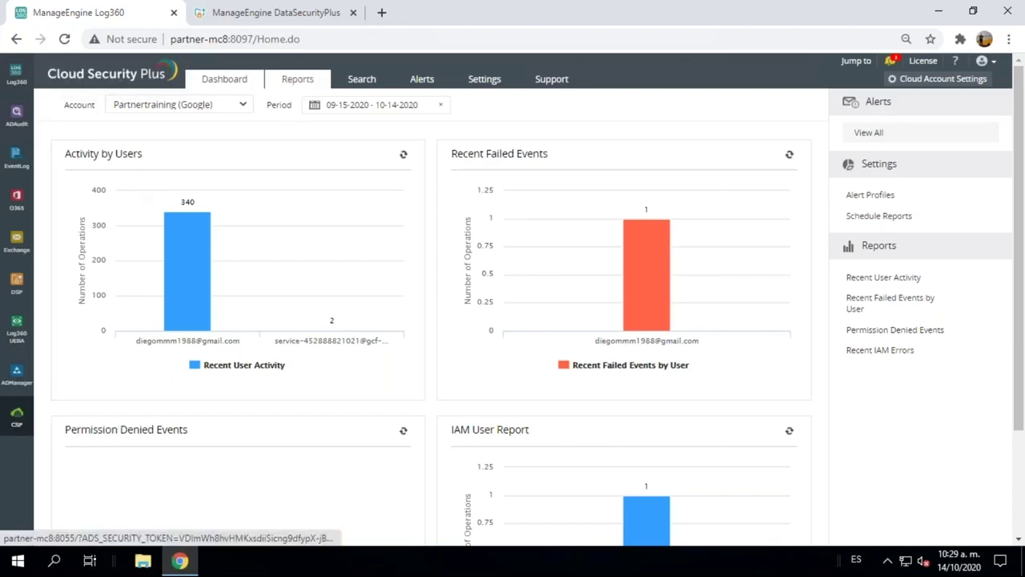
{"action": "left_click", "coordinate": [297, 79]}
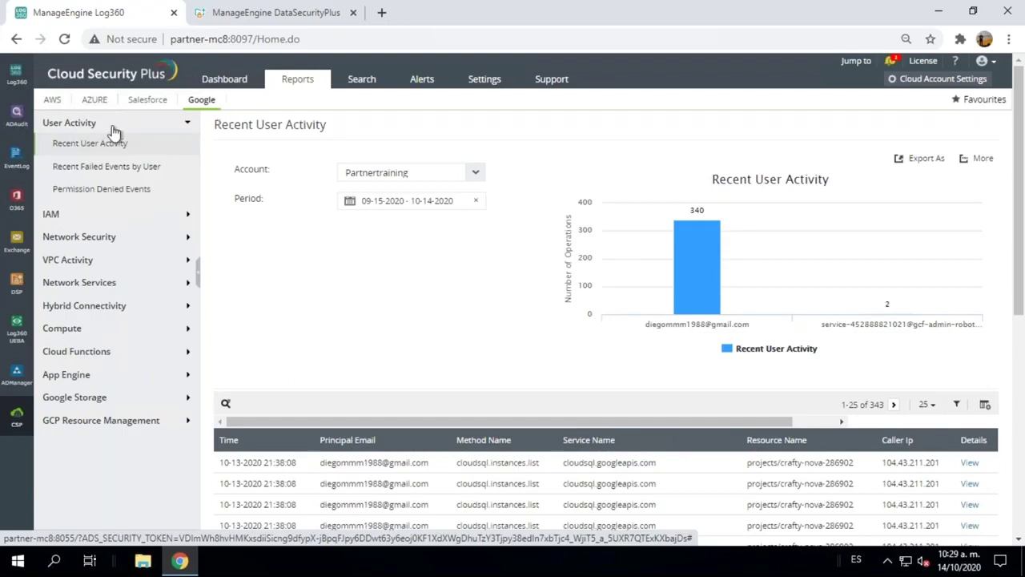
{"action": "left_click", "coordinate": [87, 124]}
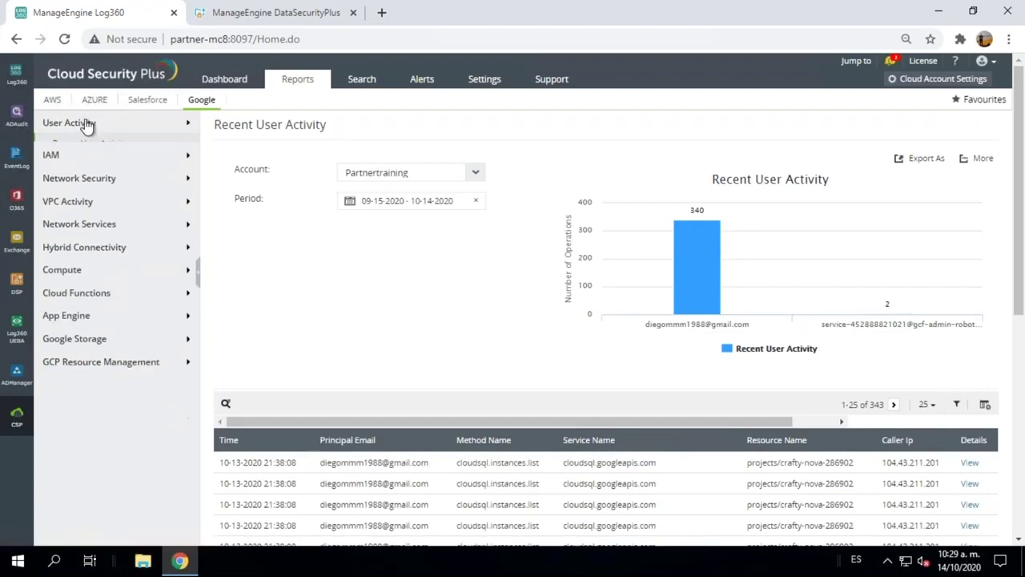
{"action": "left_click", "coordinate": [69, 261]}
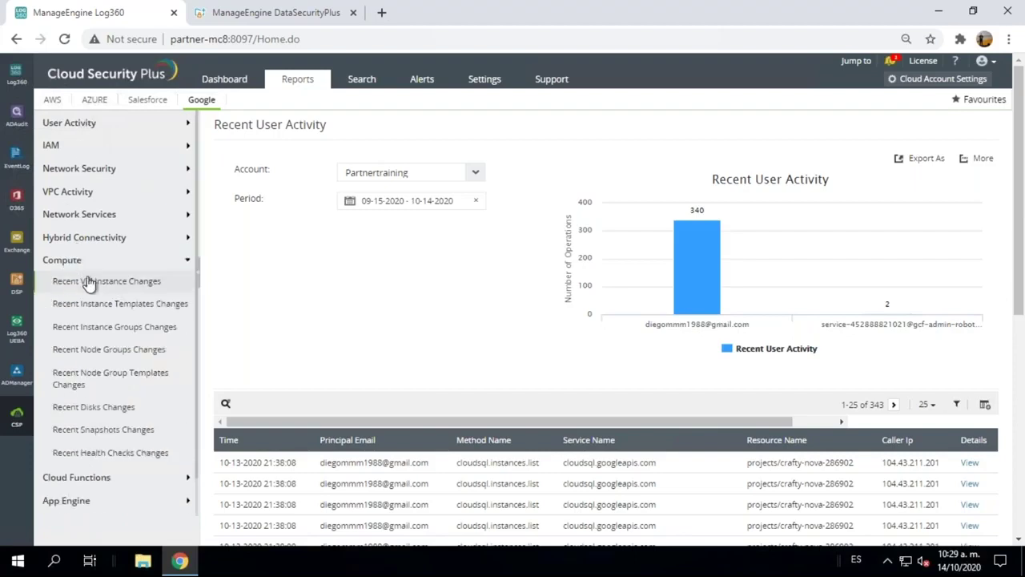
{"action": "left_click", "coordinate": [88, 282]}
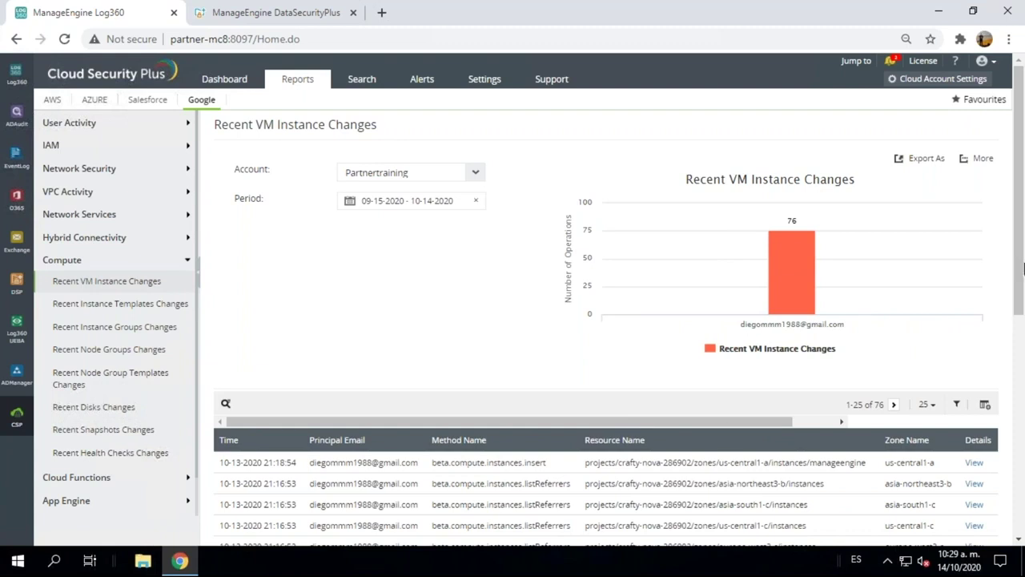
View the event details of the beta.compute.instances.insert operation, expand protoPayload and status to read the error message, and close the details.
{"action": "scroll", "coordinate": [745, 312], "scroll_direction": "down", "scroll_amount": 1}
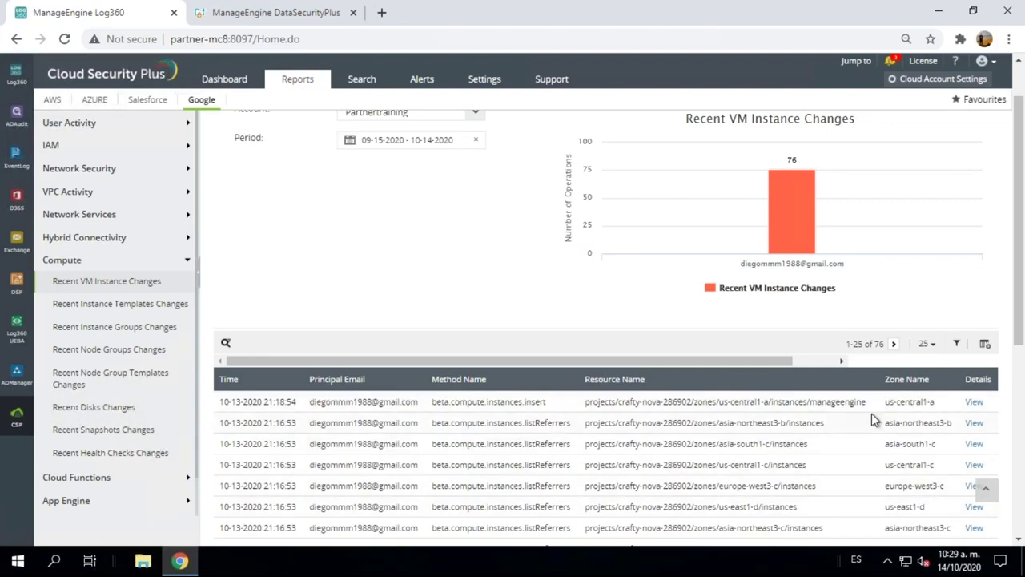
{"action": "left_click", "coordinate": [975, 404]}
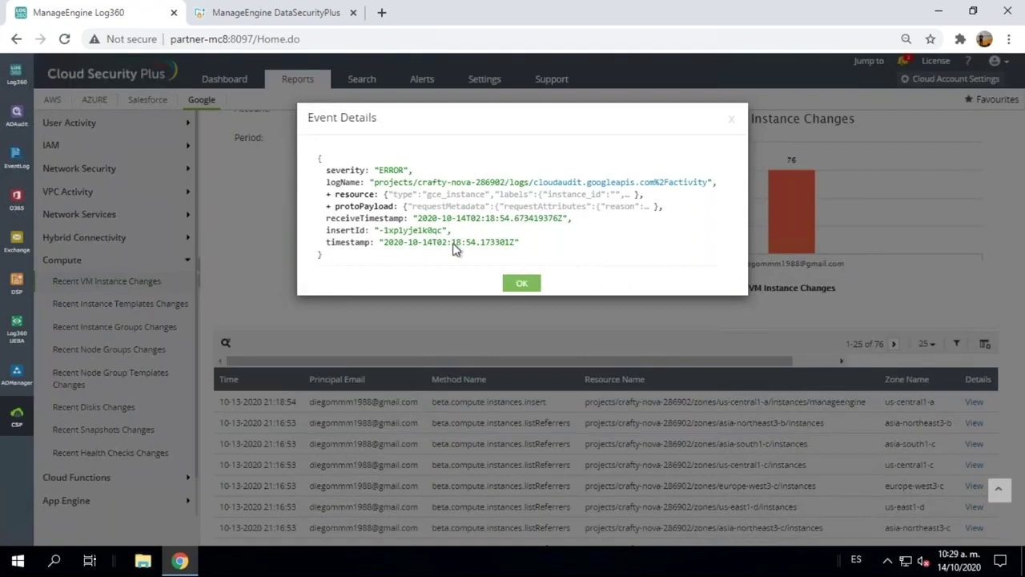
{"action": "left_click", "coordinate": [338, 206]}
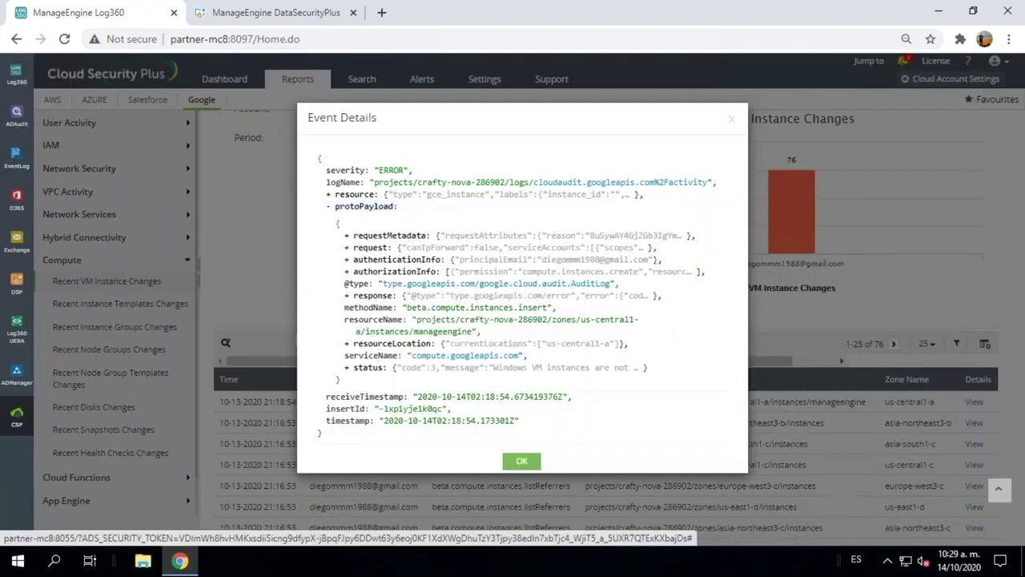
{"action": "left_click", "coordinate": [370, 370]}
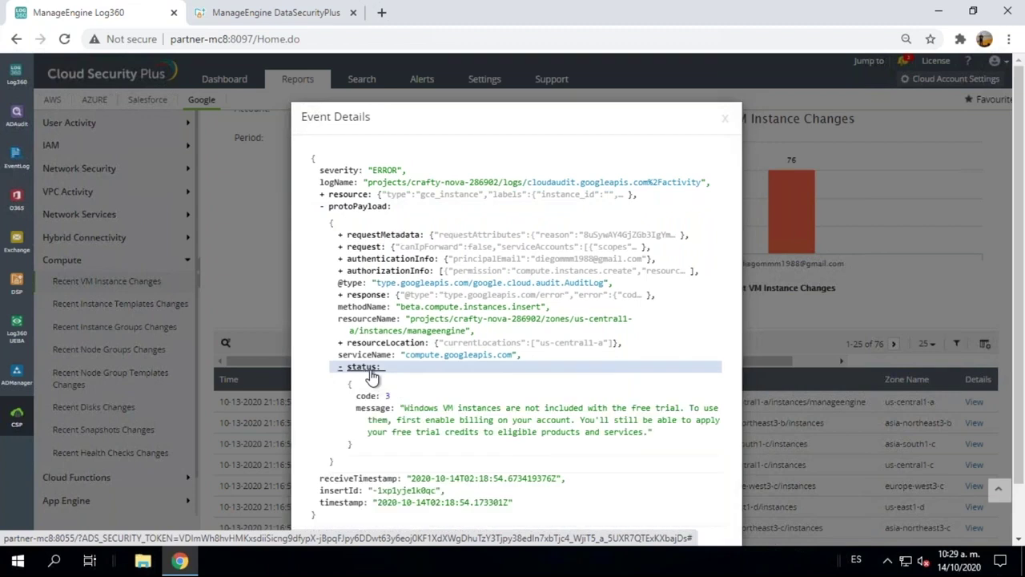
{"action": "left_click_drag", "start_coordinate": [403, 410], "coordinate": [649, 433]}
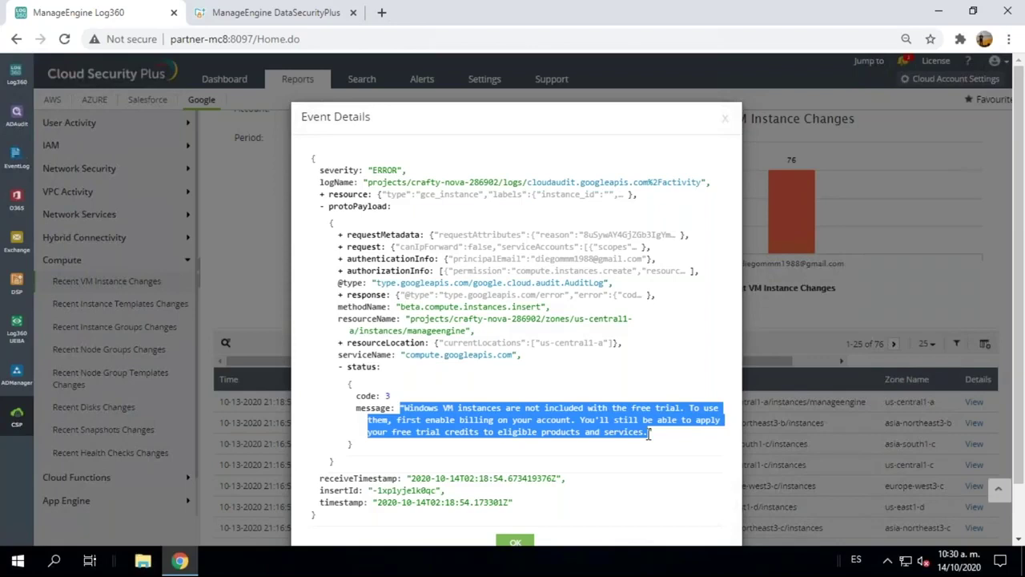
{"action": "left_click", "coordinate": [600, 379]}
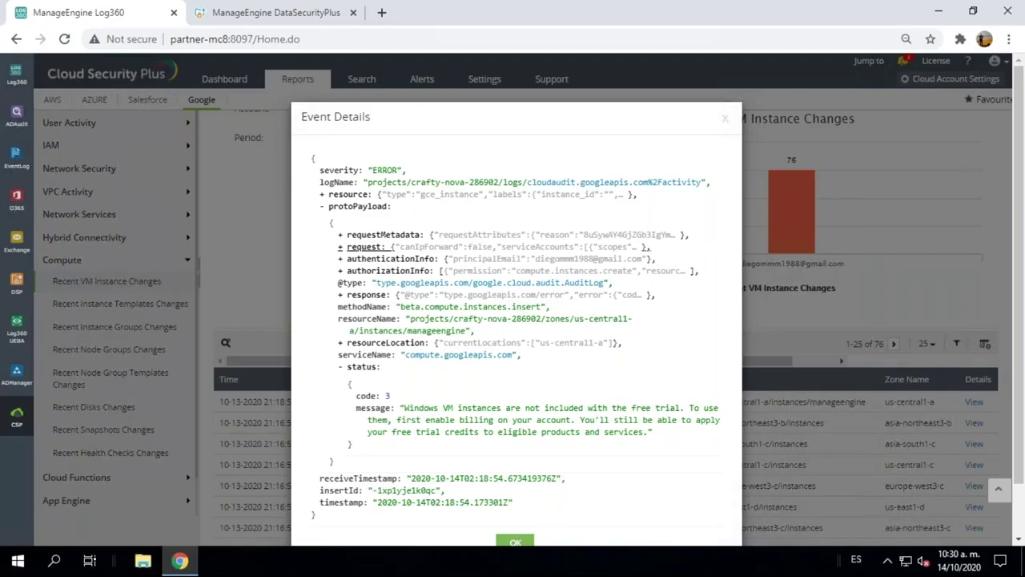
{"action": "left_click", "coordinate": [725, 119]}
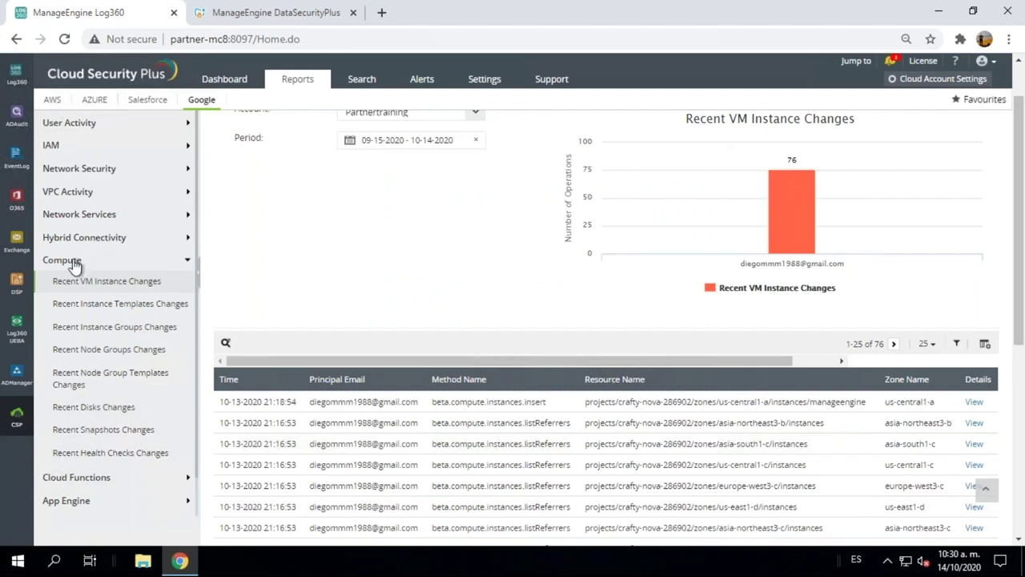
Open the Recent Disks Changes report and view the event details of its beta.compute.disks.insert operation.
{"action": "left_click", "coordinate": [100, 412]}
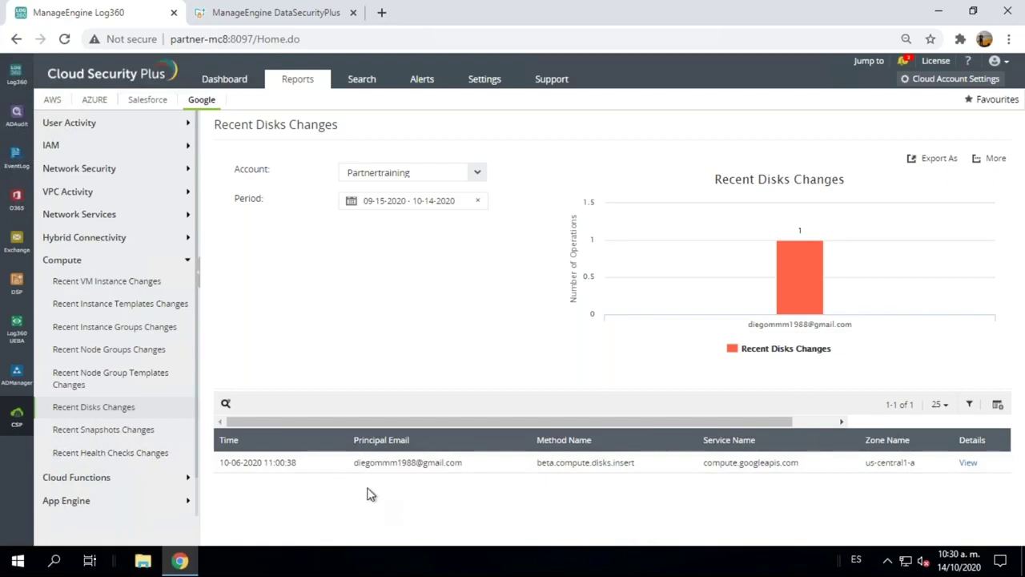
{"action": "left_click", "coordinate": [961, 464]}
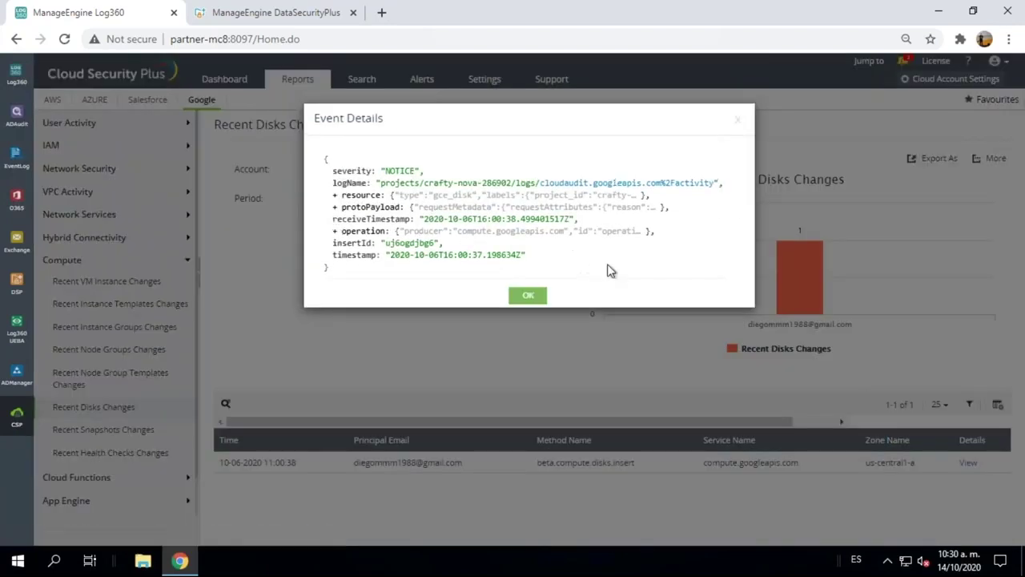
Expand operation and resource in the disk insert event details to examine them, and close the details.
{"action": "left_click", "coordinate": [362, 232]}
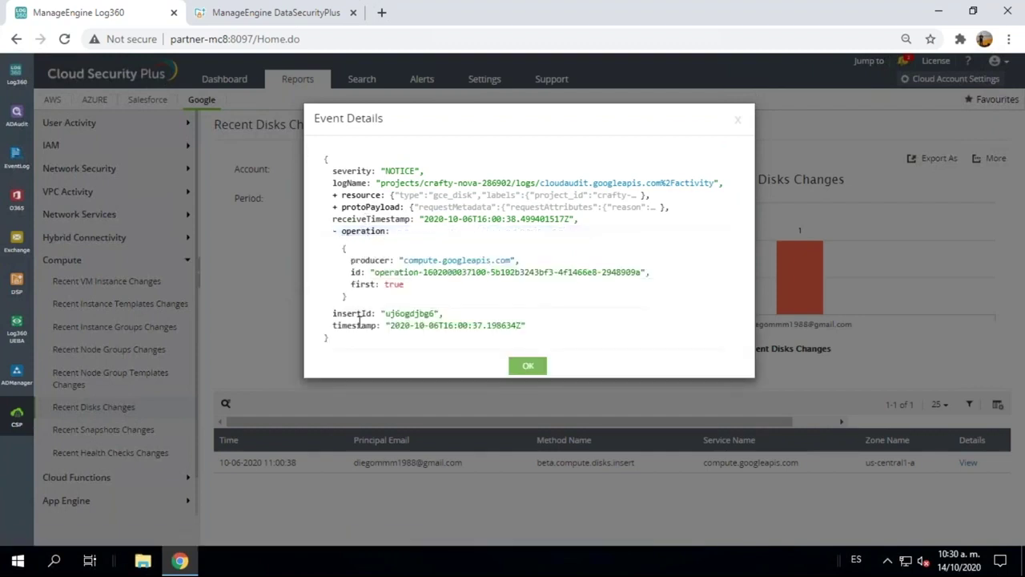
{"action": "left_click", "coordinate": [361, 195]}
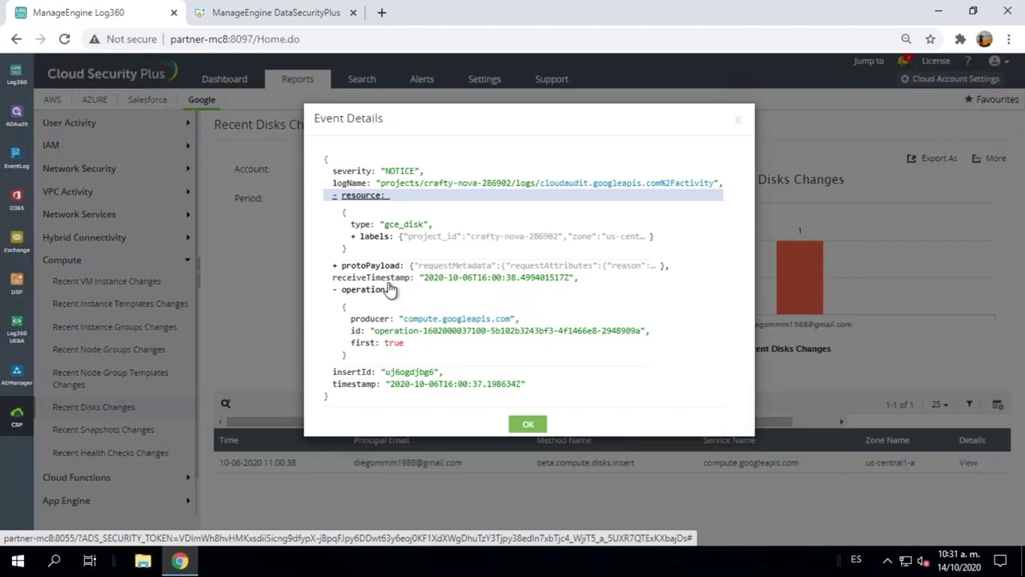
{"action": "left_click", "coordinate": [528, 423]}
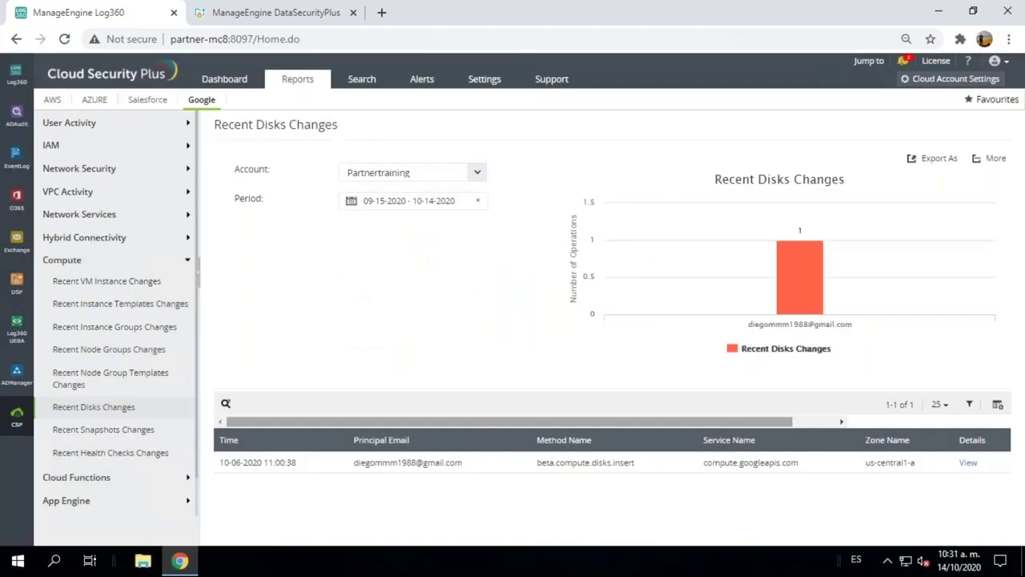
Open the Recent Cloud Functions Changes report, examine operation and resource in the DeleteFunction event details, and close them.
{"action": "left_click", "coordinate": [74, 479]}
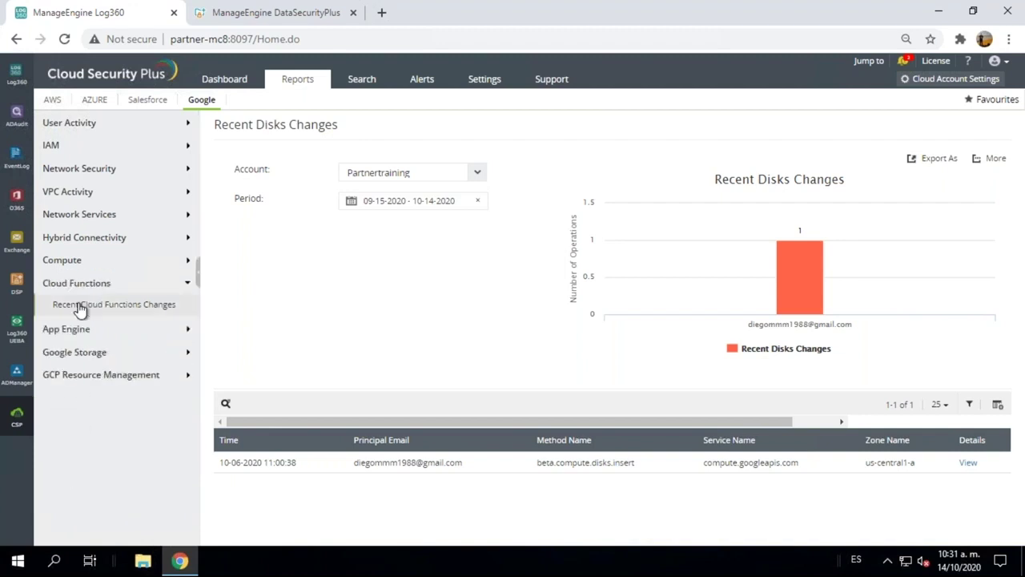
{"action": "left_click", "coordinate": [81, 306]}
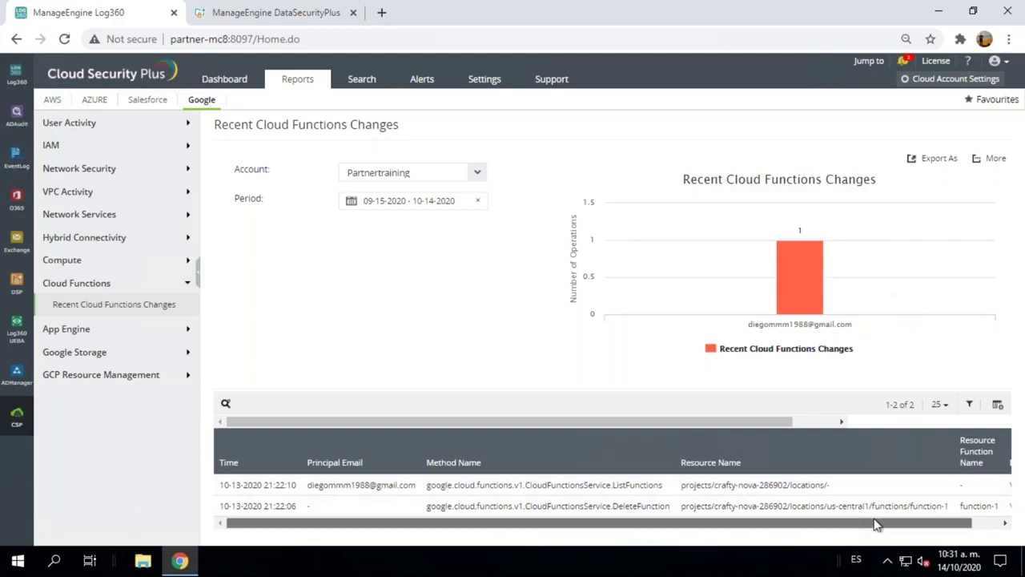
{"action": "left_click_drag", "start_coordinate": [855, 525], "coordinate": [900, 521]}
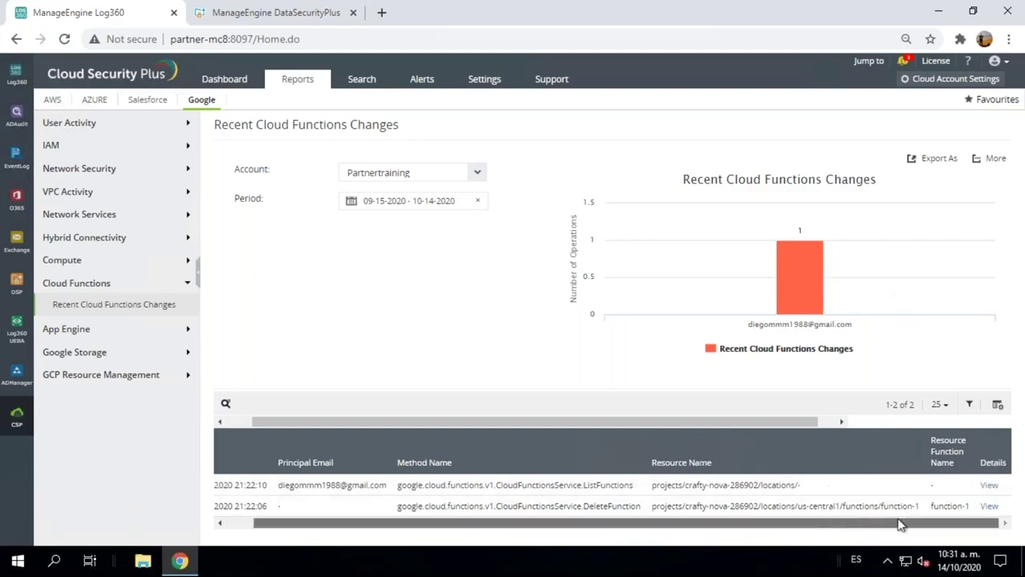
{"action": "left_click", "coordinate": [989, 506]}
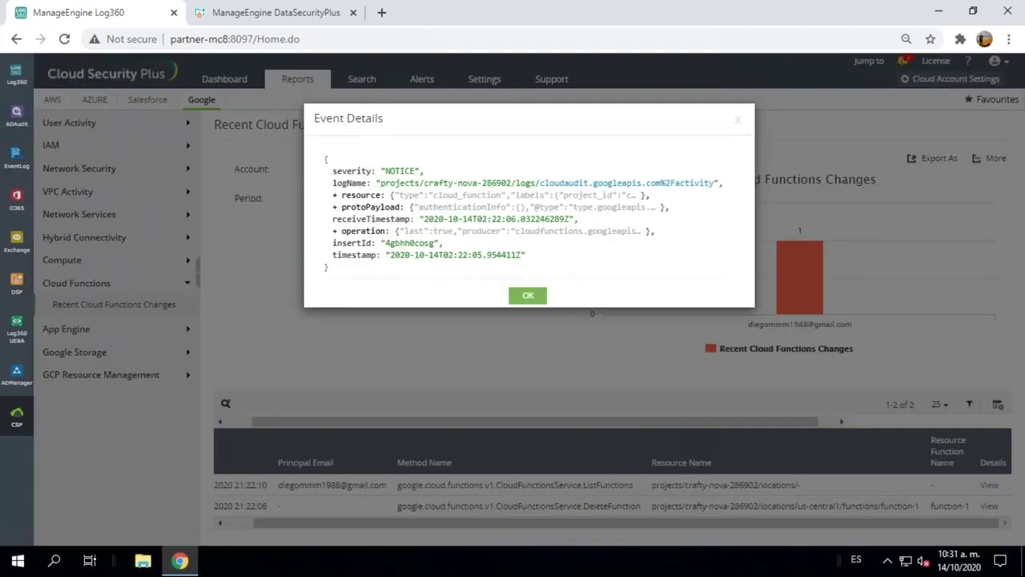
{"action": "left_click", "coordinate": [359, 231]}
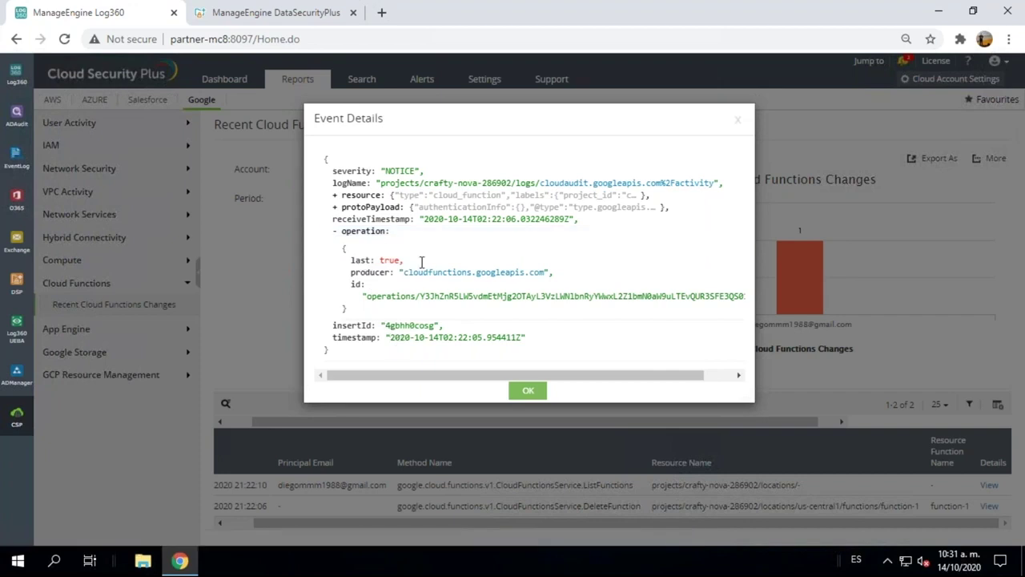
{"action": "left_click", "coordinate": [359, 195]}
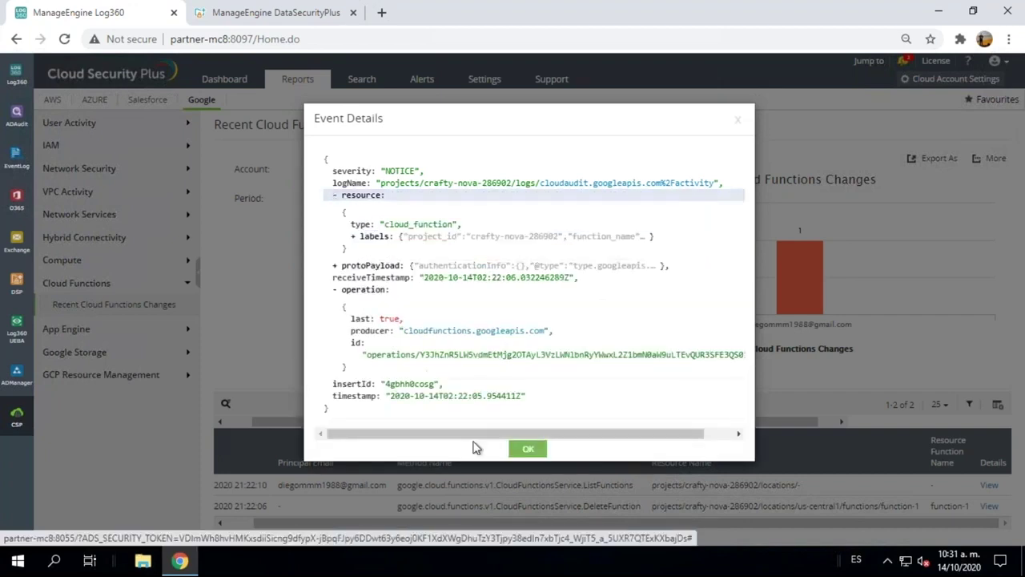
{"action": "left_click", "coordinate": [527, 448]}
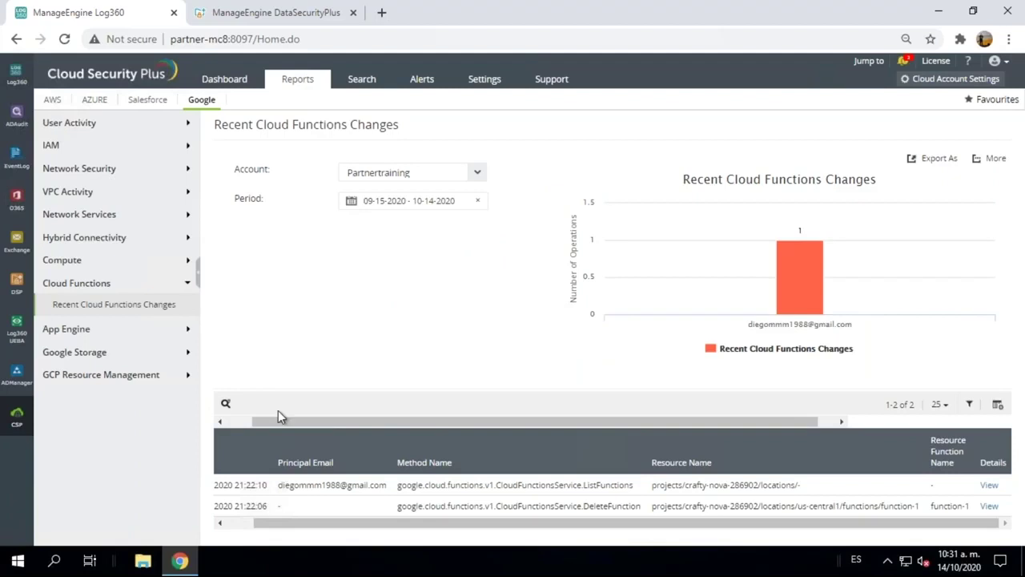
Open the Recent App Engine Changes report, followed by the Google Storage report Recent SQL Changes.
{"action": "left_click", "coordinate": [53, 328]}
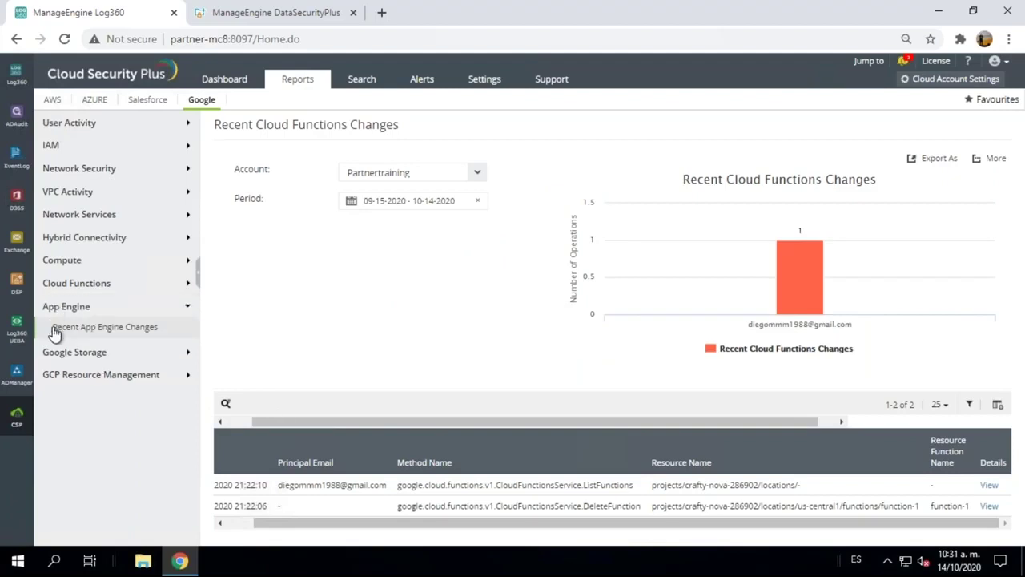
{"action": "left_click", "coordinate": [54, 328]}
{"action": "left_click", "coordinate": [69, 352]}
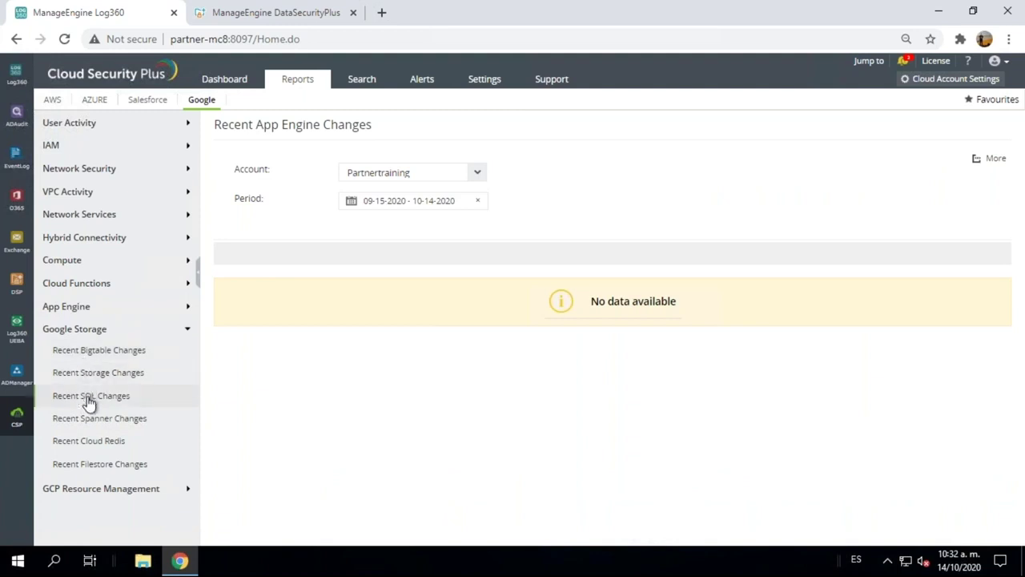
{"action": "left_click", "coordinate": [90, 398]}
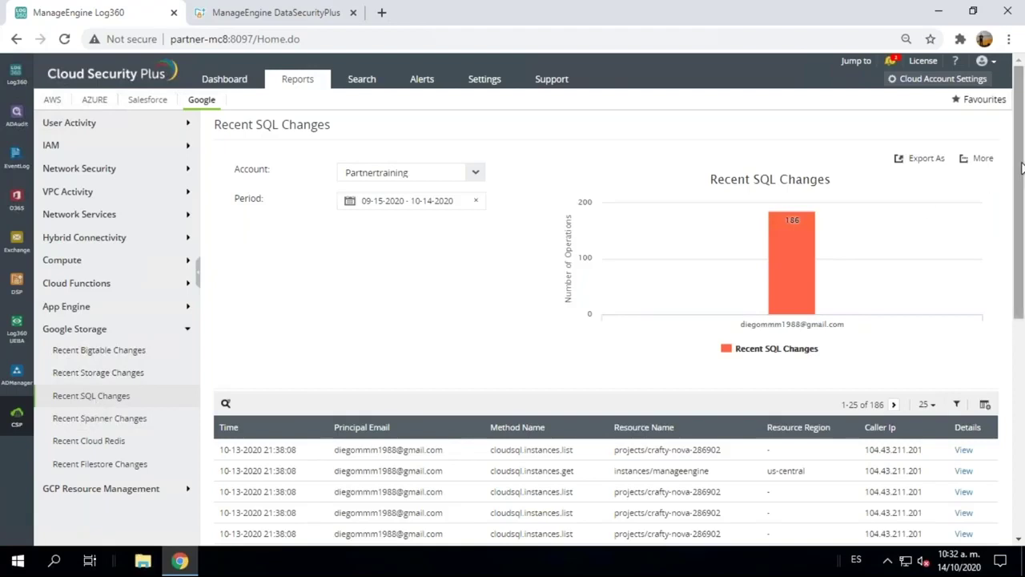
View the event details of the first cloudsql.instances.list operation, expand protoPayload to examine it, and close the details.
{"action": "left_click_drag", "start_coordinate": [1021, 167], "coordinate": [1023, 281]}
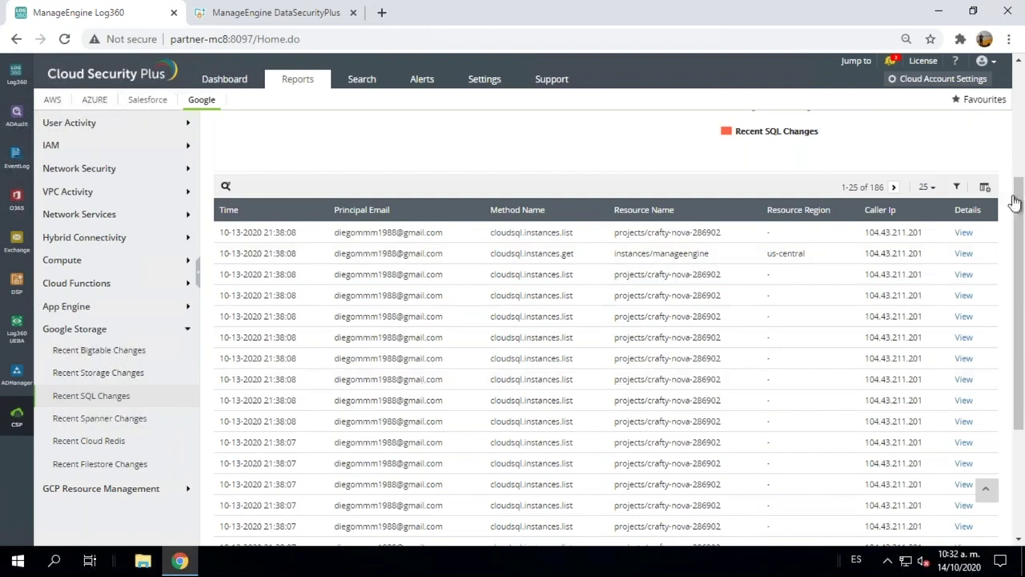
{"action": "left_click_drag", "start_coordinate": [1023, 235], "coordinate": [1022, 246]}
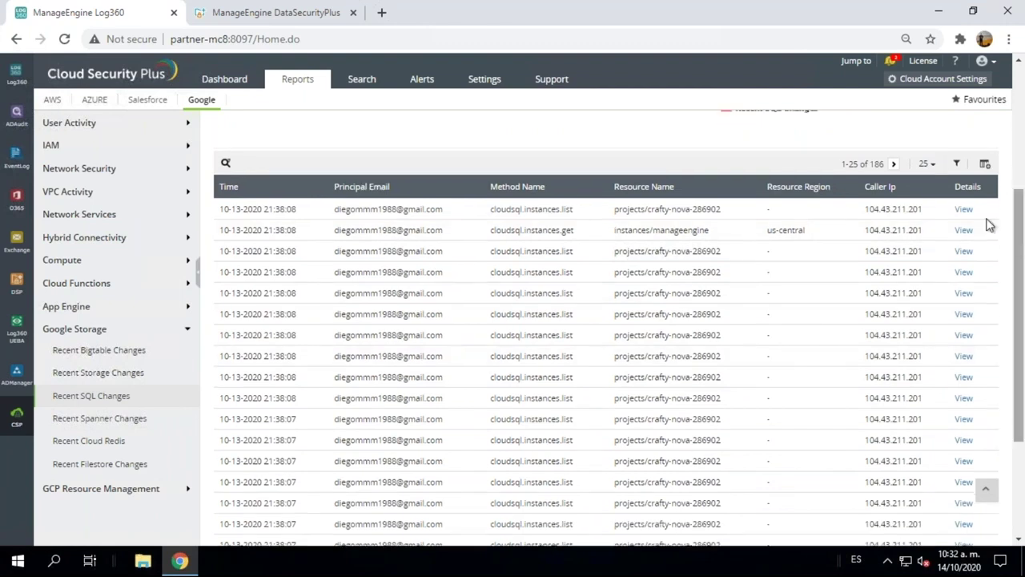
{"action": "left_click", "coordinate": [964, 210]}
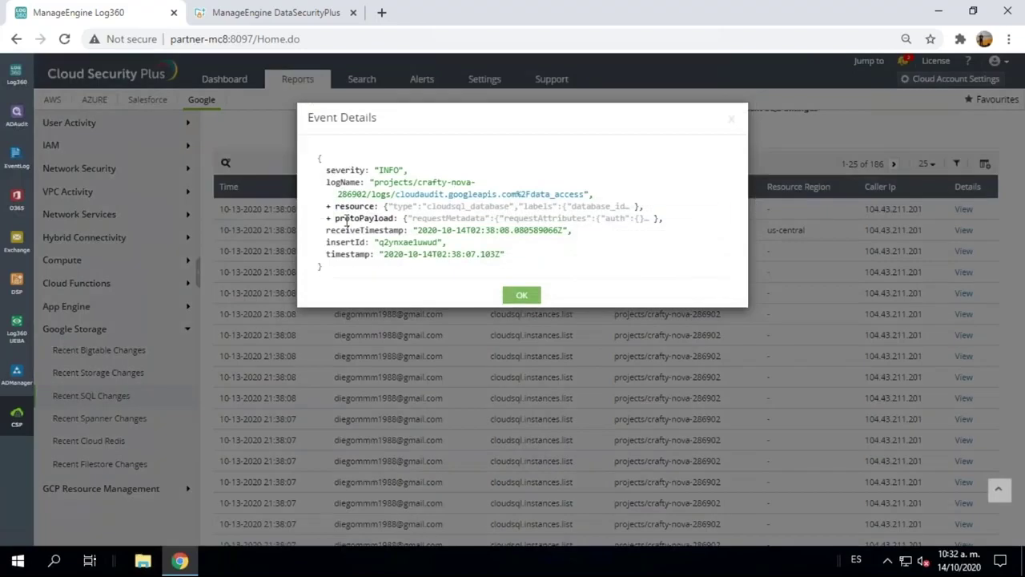
{"action": "left_click", "coordinate": [346, 220]}
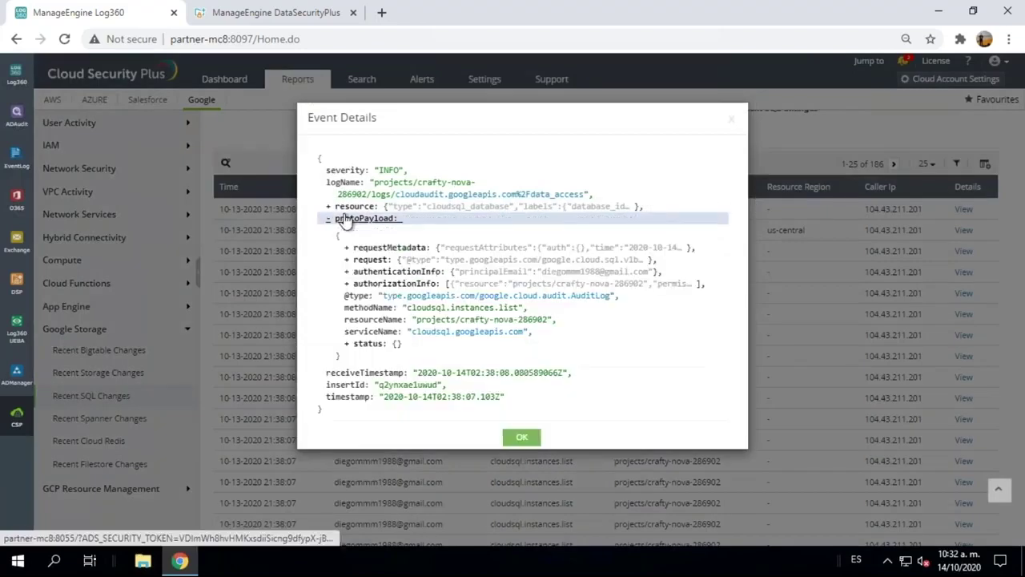
{"action": "left_click", "coordinate": [524, 438]}
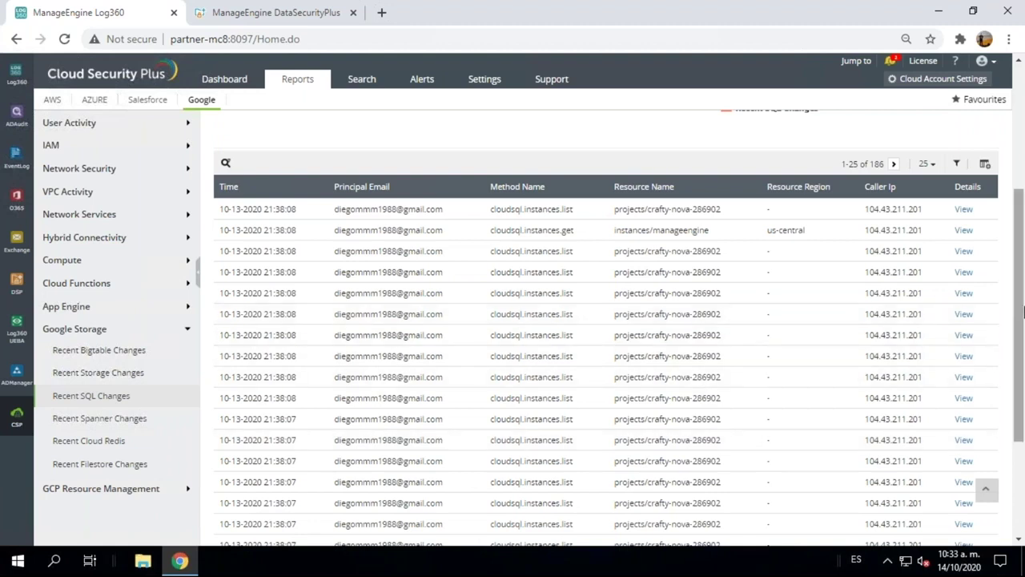
{"action": "left_click_drag", "start_coordinate": [1023, 299], "coordinate": [1024, 198]}
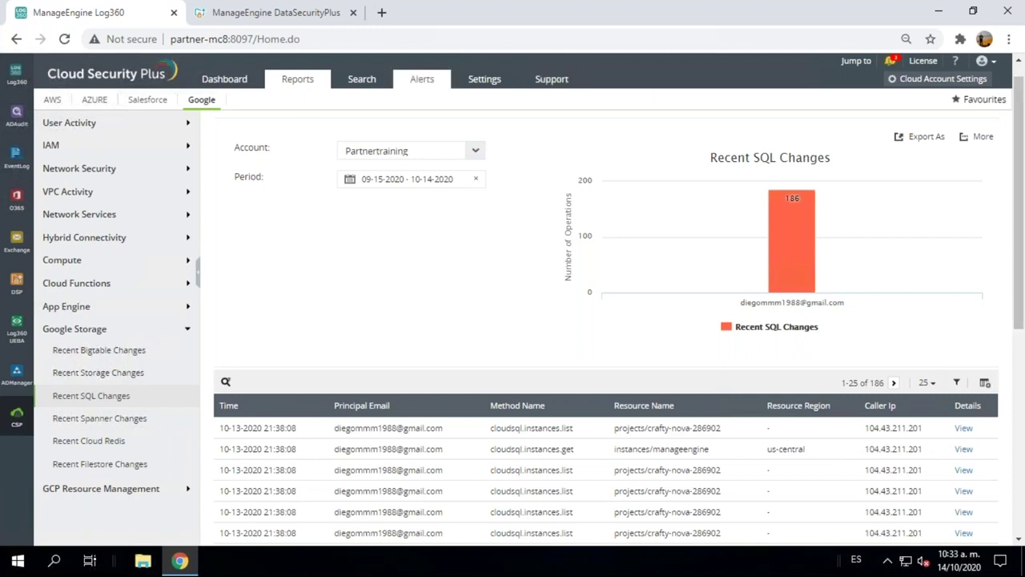
Switch to Log360's compliance reports and review the Logon Failure report under PCI-DSS requirements 8.6.
{"action": "left_click", "coordinate": [16, 83]}
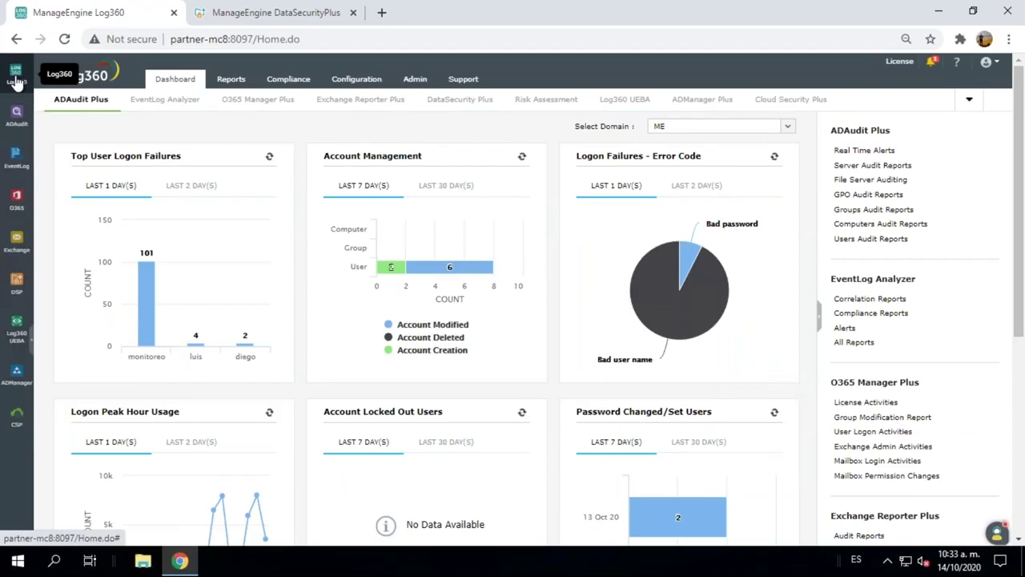
{"action": "left_click", "coordinate": [293, 81]}
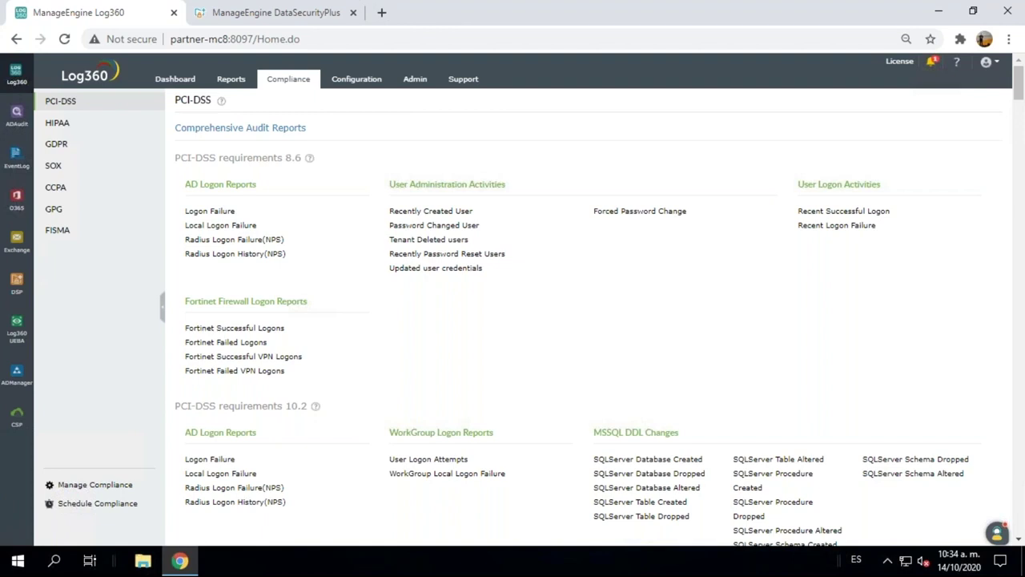
{"action": "left_click", "coordinate": [218, 218]}
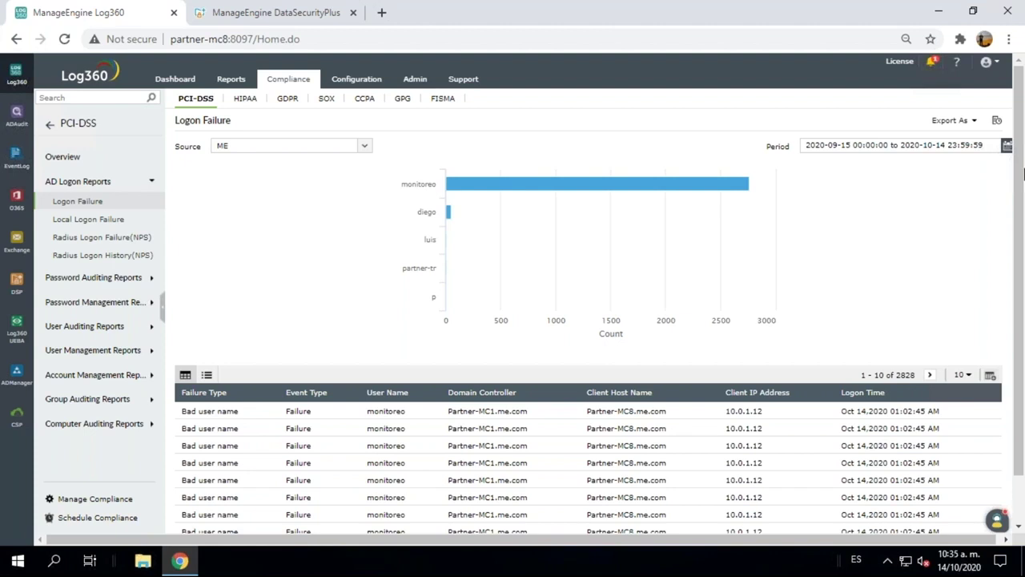
{"action": "scroll", "coordinate": [1021, 192], "scroll_direction": "down", "scroll_amount": 1}
{"action": "left_click_drag", "start_coordinate": [1021, 192], "coordinate": [1023, 274]}
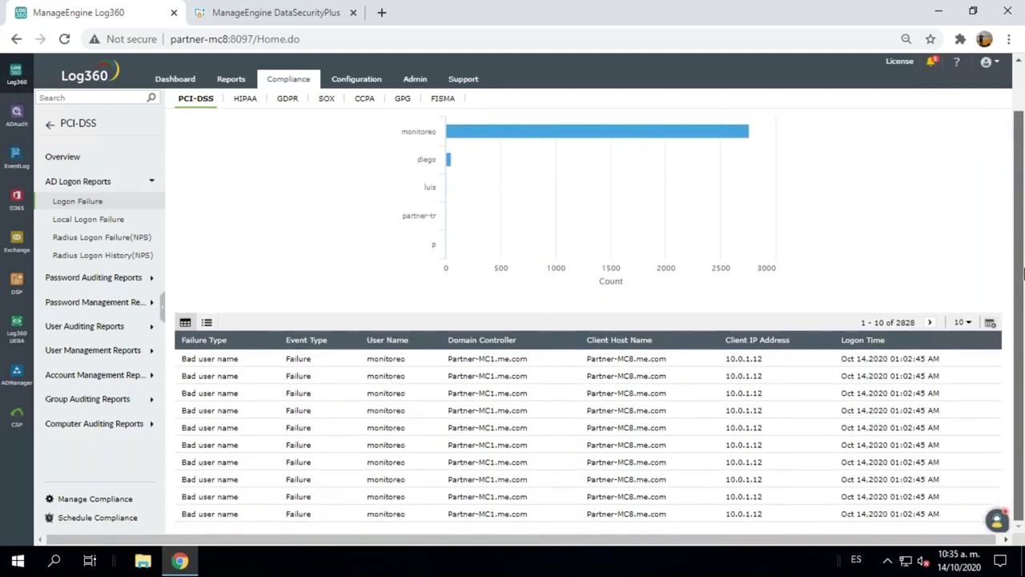
{"action": "left_click_drag", "start_coordinate": [1024, 207], "coordinate": [1024, 169]}
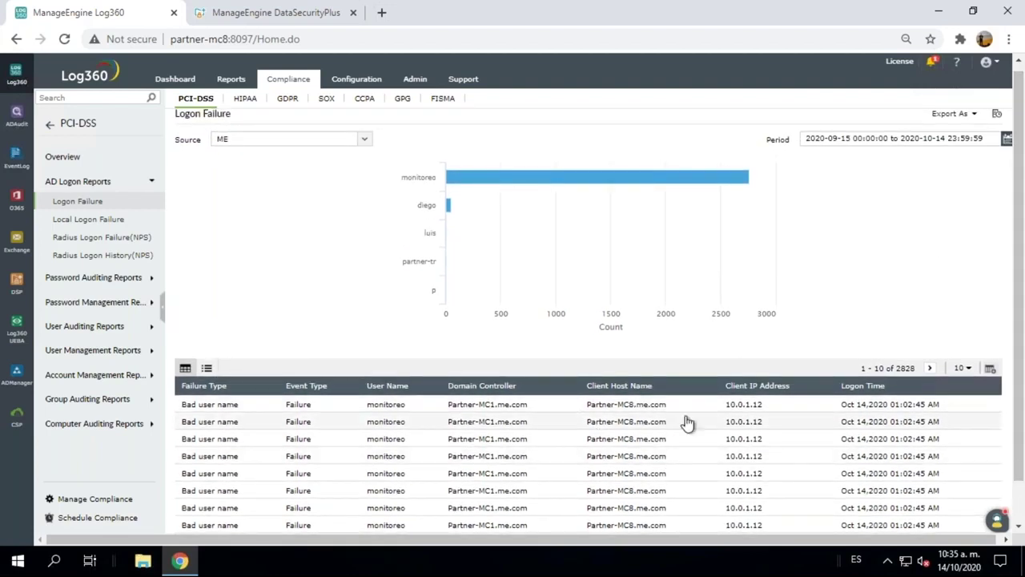
{"action": "left_click_drag", "start_coordinate": [1024, 314], "coordinate": [1023, 308]}
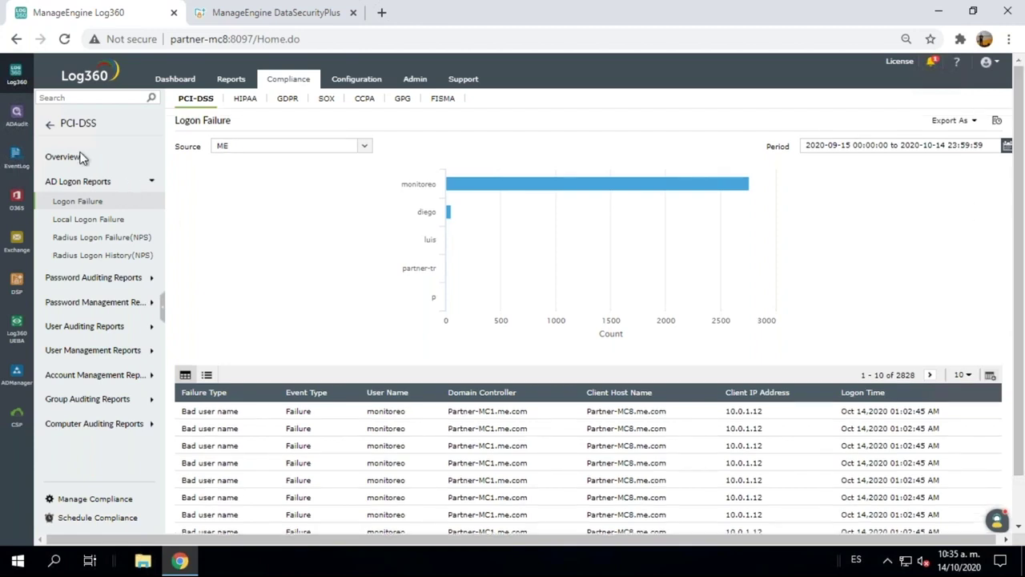
Return to the compliance overview and open the HIPAA file analysis report Stale files.
{"action": "left_click", "coordinate": [51, 129]}
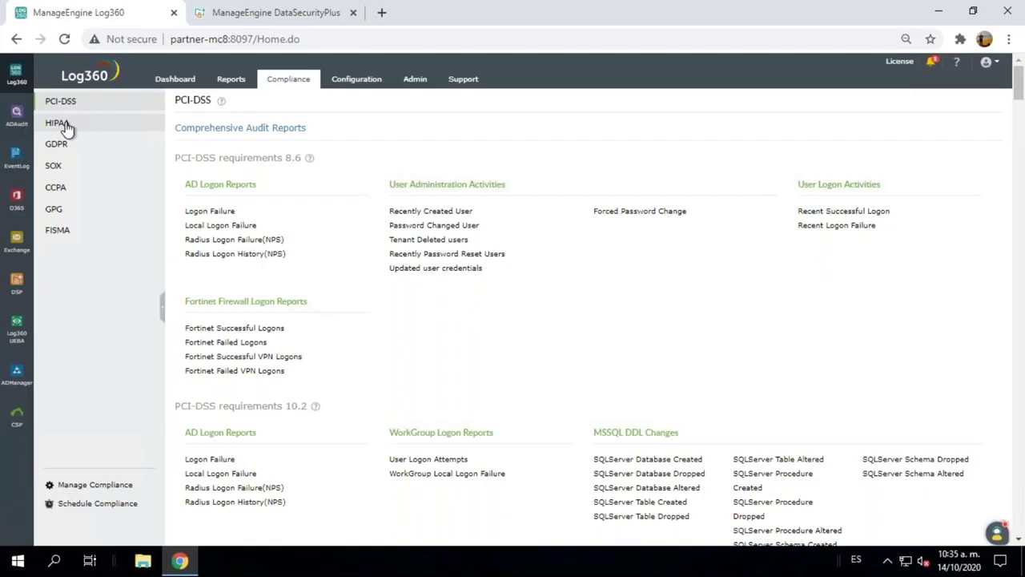
{"action": "left_click", "coordinate": [61, 124]}
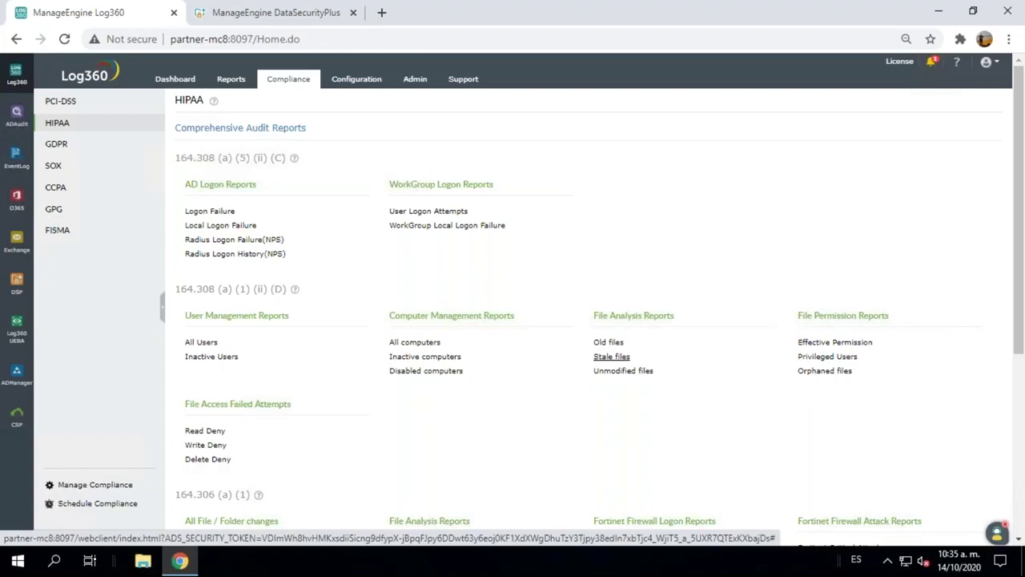
{"action": "left_click", "coordinate": [612, 358]}
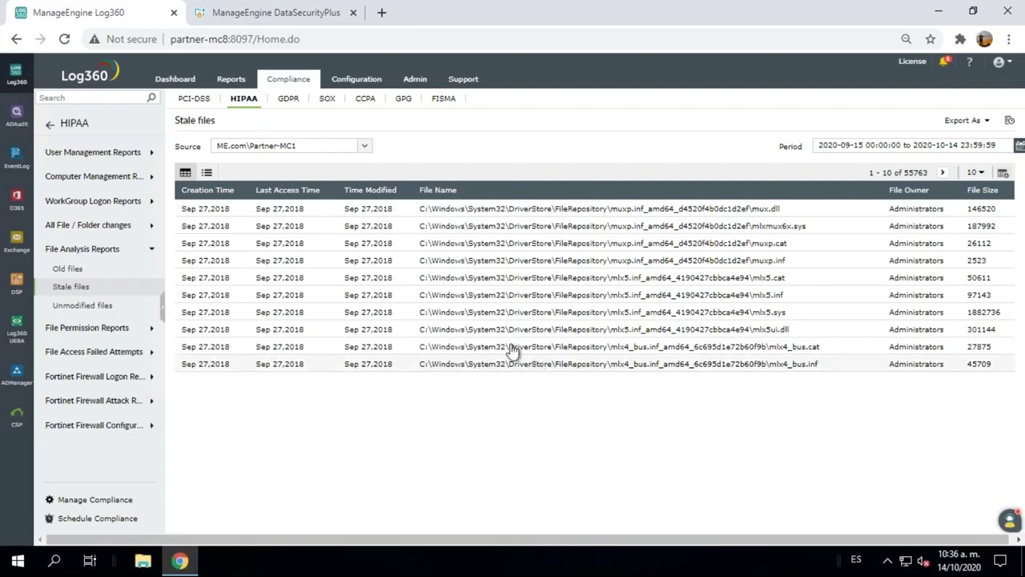
Show the GDPR compliance reports and open Created GPOs under GDPR ARTICLE 5 (1B,1F) - Policy Changes.
{"action": "left_click", "coordinate": [288, 79]}
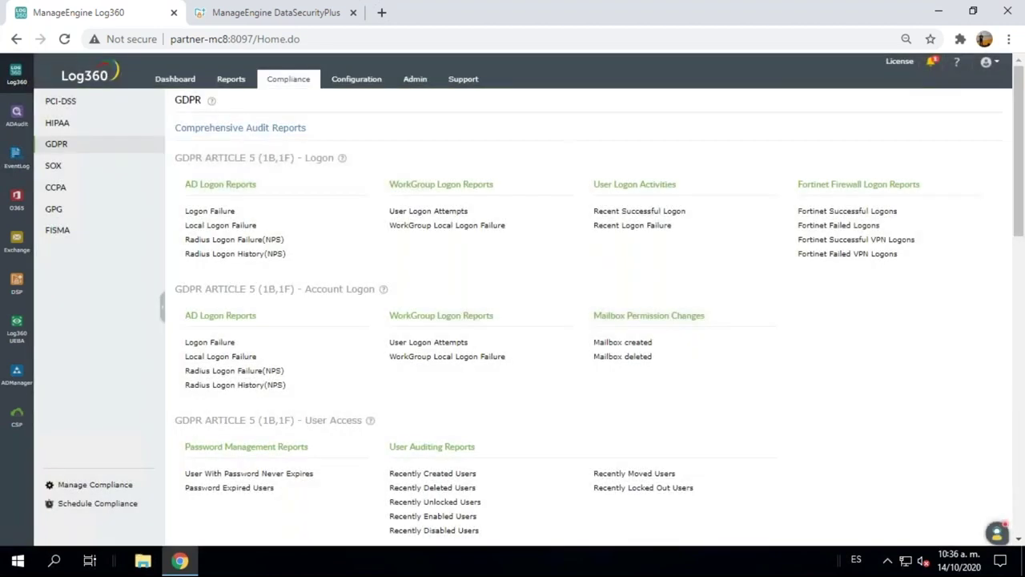
{"action": "left_click_drag", "start_coordinate": [1022, 144], "coordinate": [1014, 263]}
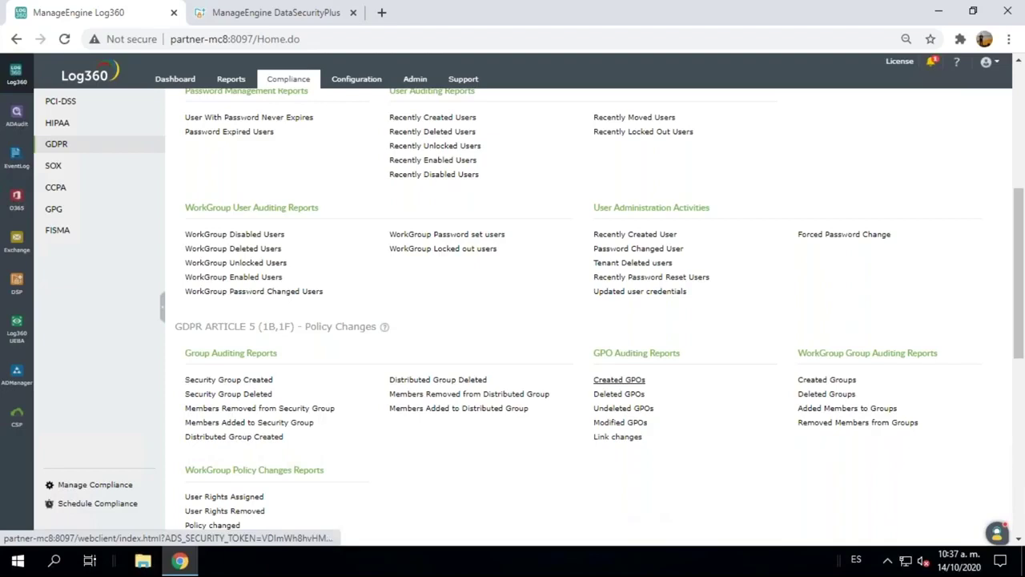
{"action": "left_click", "coordinate": [619, 379]}
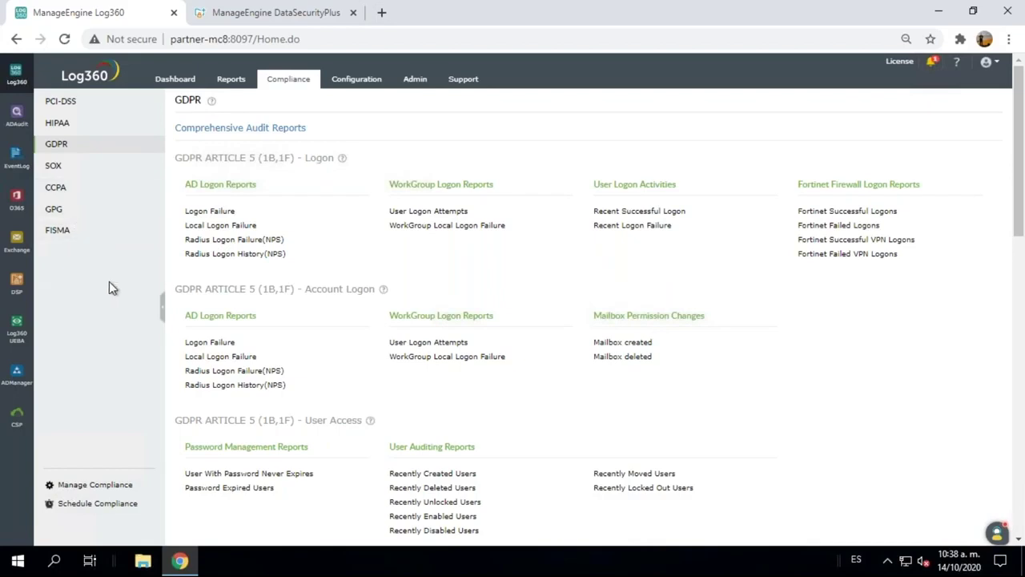
Switch to EventLog Analyzer's compliance reports and collapse the FISMA, SOX and GLBA sections while reviewing them.
{"action": "left_click", "coordinate": [15, 159]}
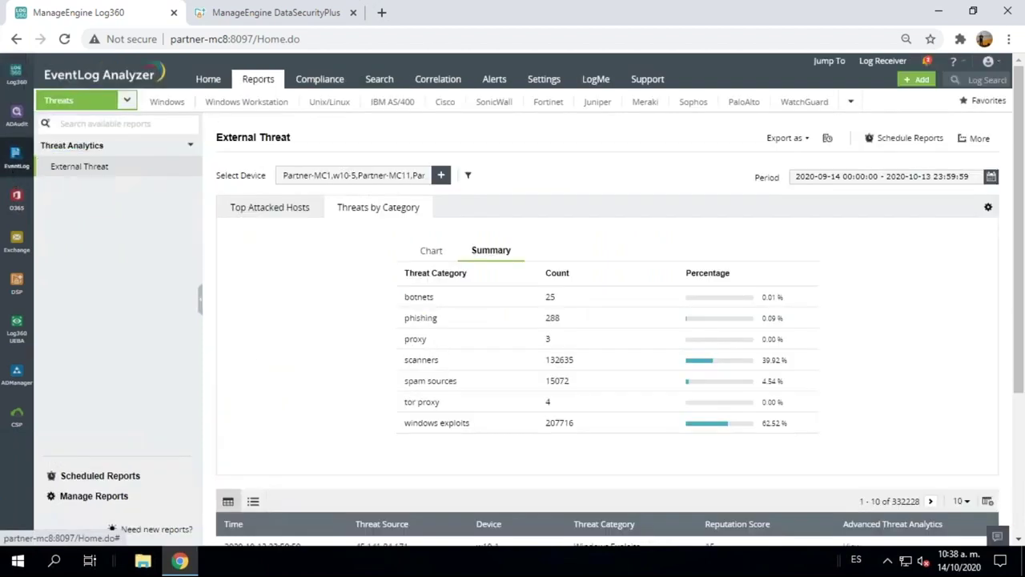
{"action": "left_click", "coordinate": [332, 88]}
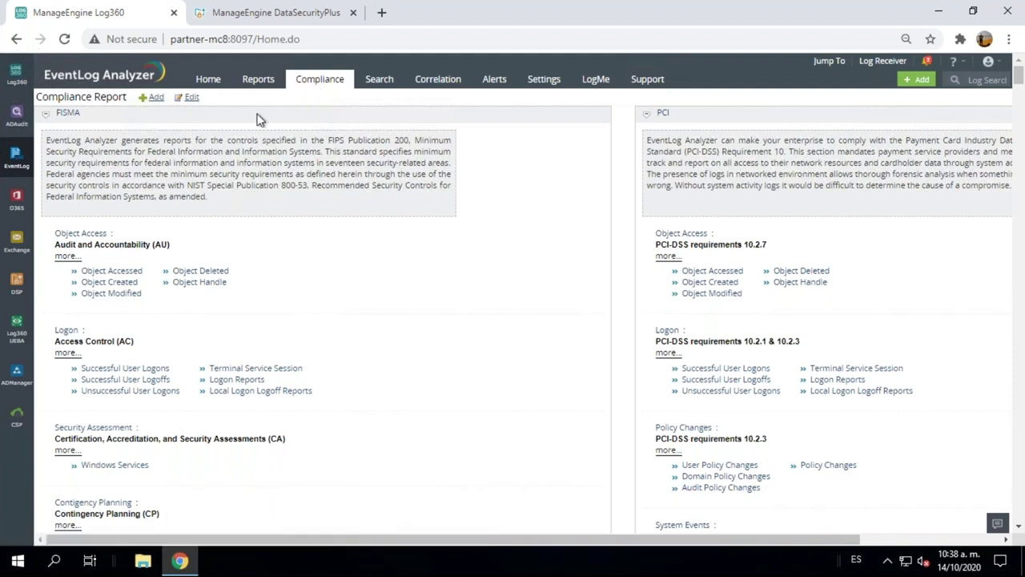
{"action": "left_click", "coordinate": [46, 114]}
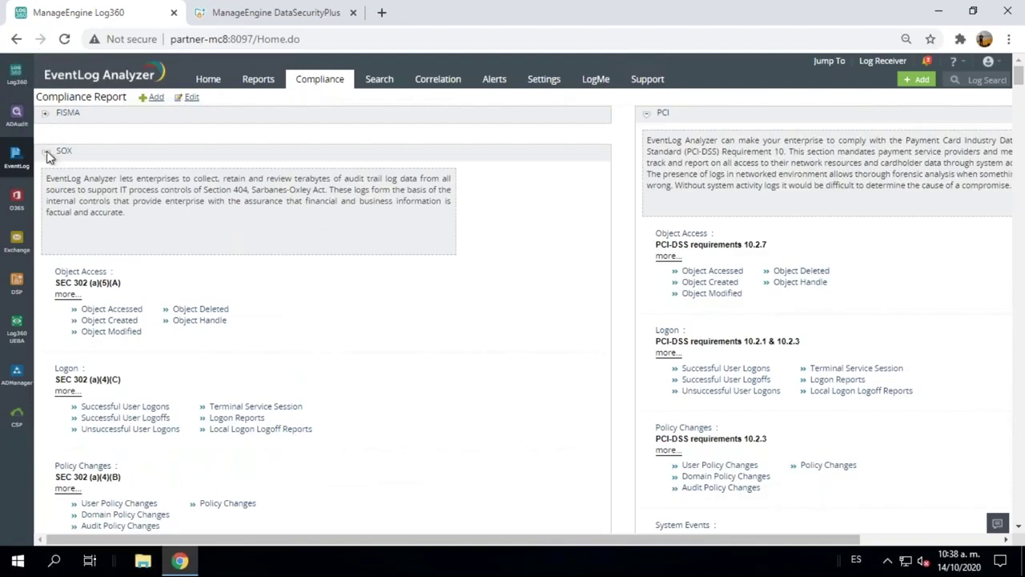
{"action": "left_click", "coordinate": [46, 152]}
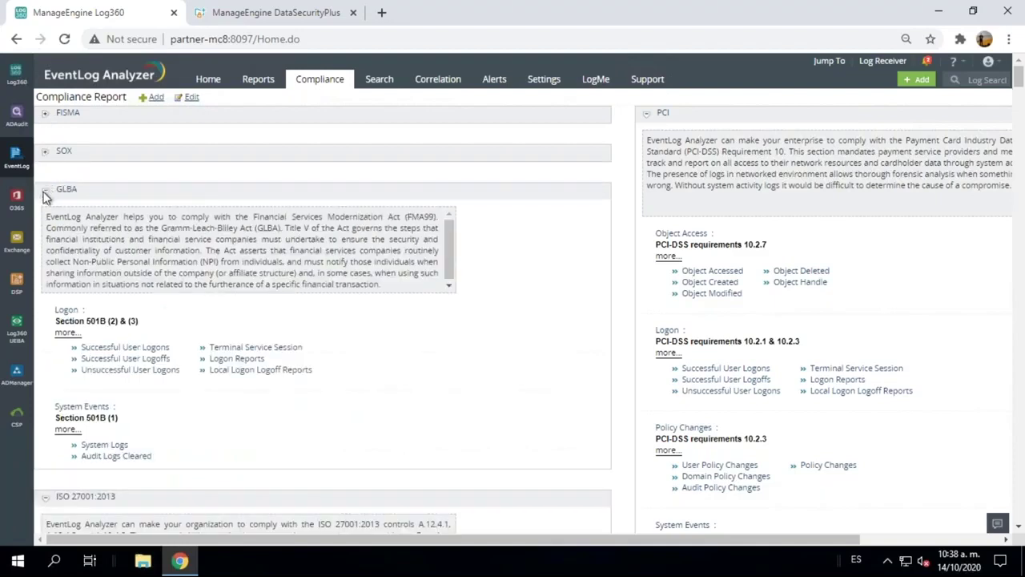
{"action": "left_click", "coordinate": [46, 191]}
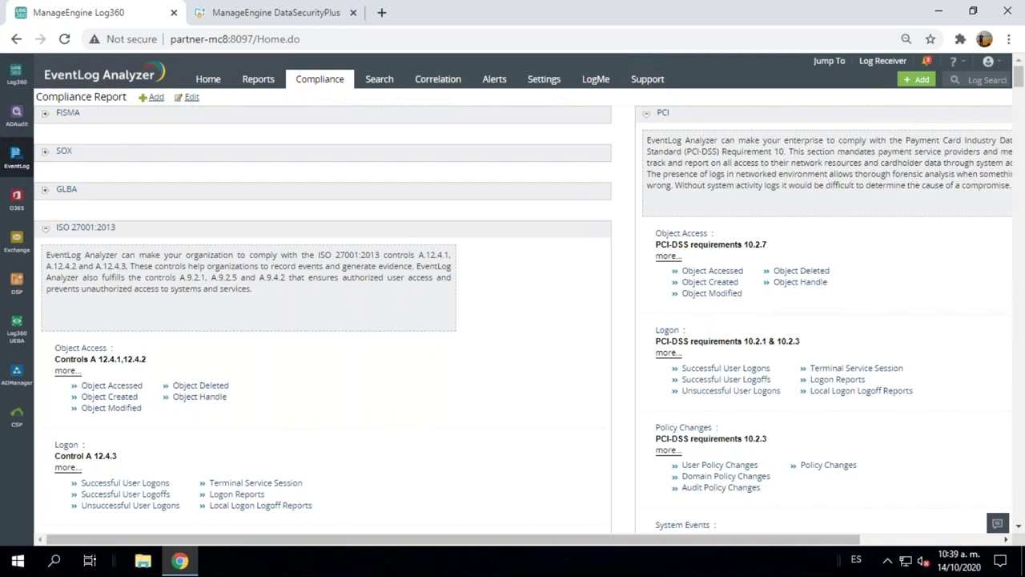
Review and collapse the ISO 27001:2013, GDPR, Cyber Essentials and NERC compliance sections.
{"action": "left_click", "coordinate": [44, 229]}
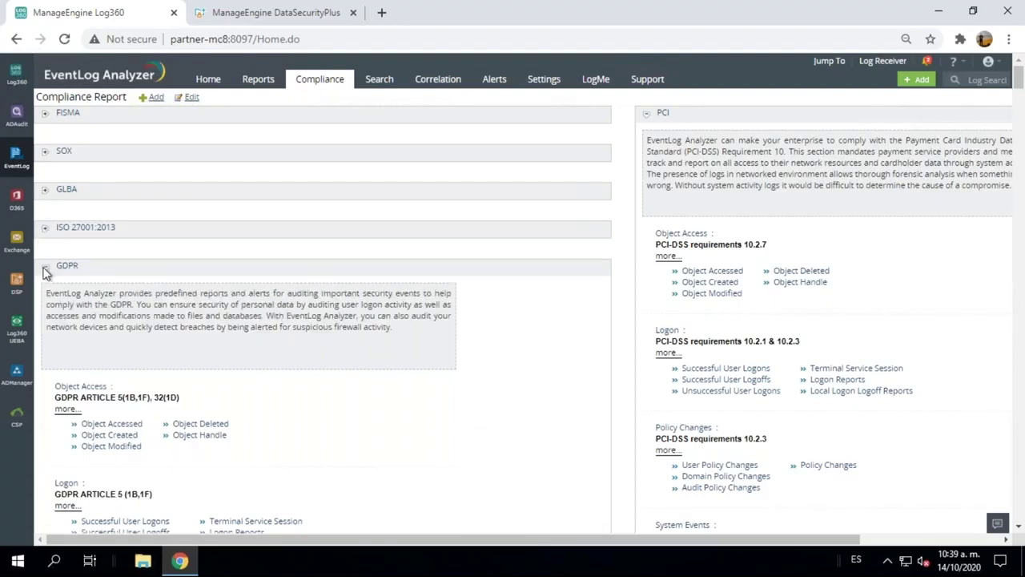
{"action": "left_click", "coordinate": [44, 269]}
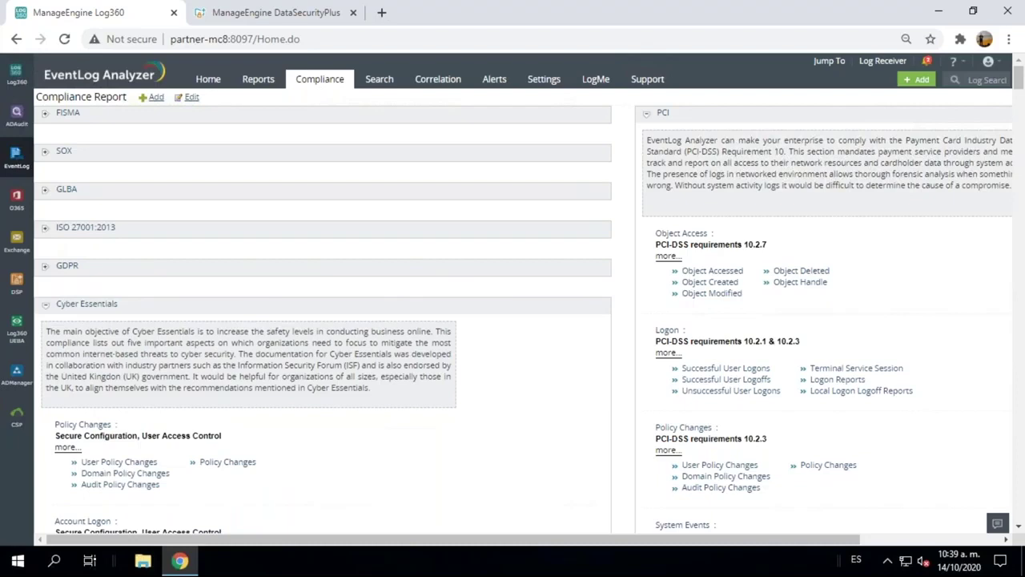
{"action": "left_click", "coordinate": [46, 308]}
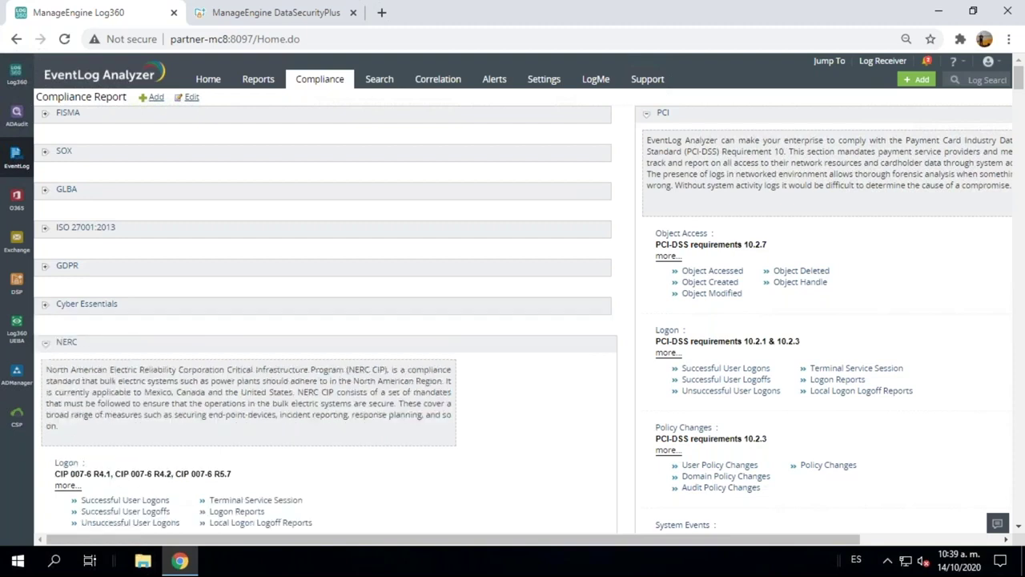
{"action": "left_click", "coordinate": [45, 345]}
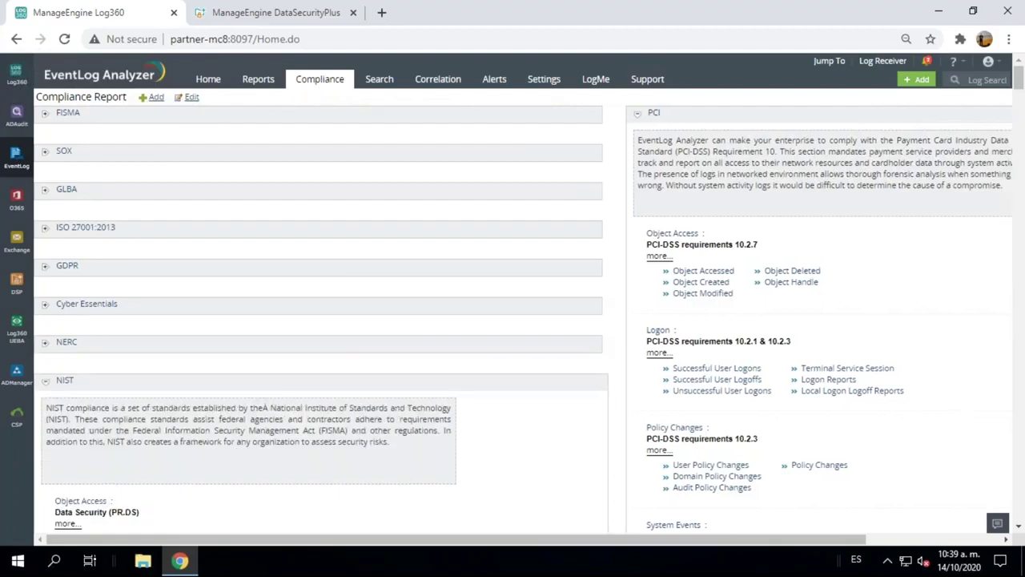
Expand ISO 27001:2013, highlight the Object Access control numbers 12.4.1,12.4.2, and return to EventLog Analyzer's home page.
{"action": "left_click", "coordinate": [46, 231]}
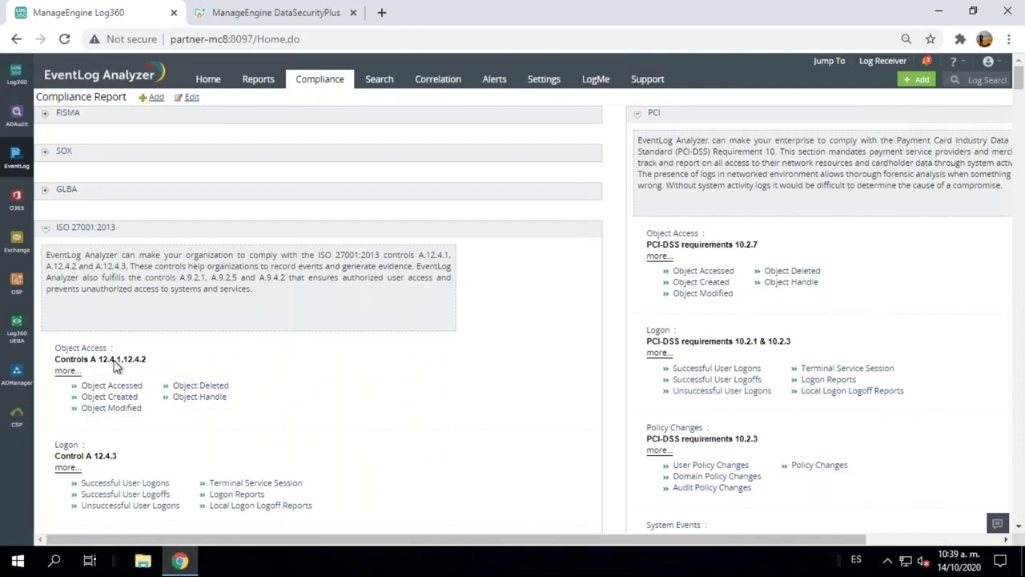
{"action": "left_click_drag", "start_coordinate": [96, 360], "coordinate": [149, 358]}
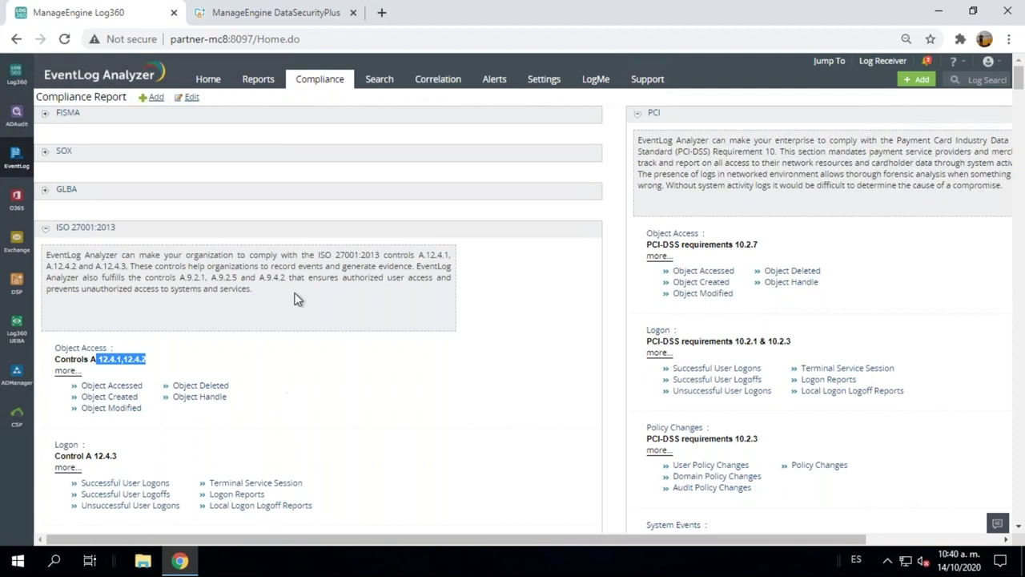
{"action": "left_click", "coordinate": [207, 81]}
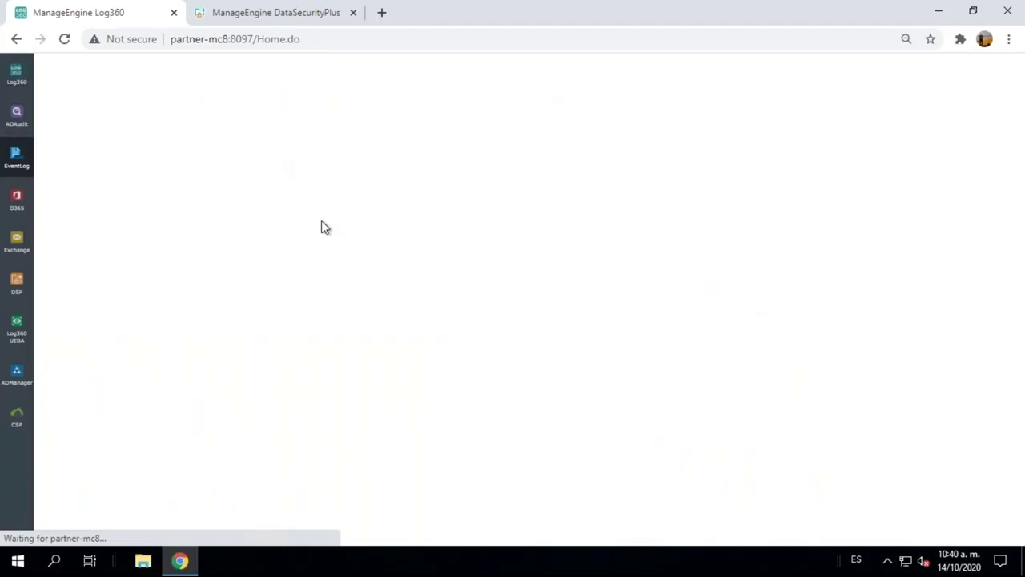
{"action": "mouse_move", "coordinate": [673, 10]}
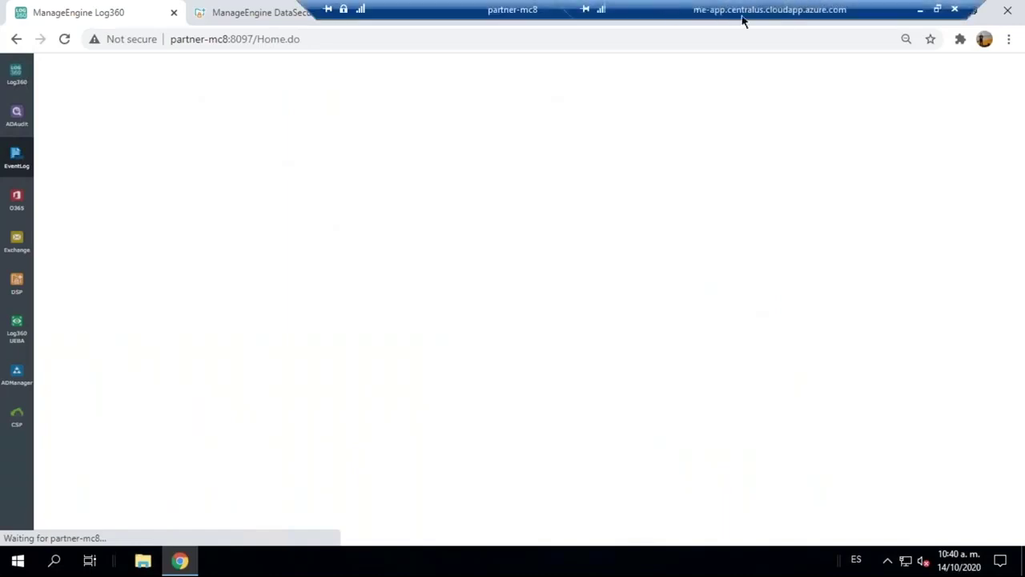